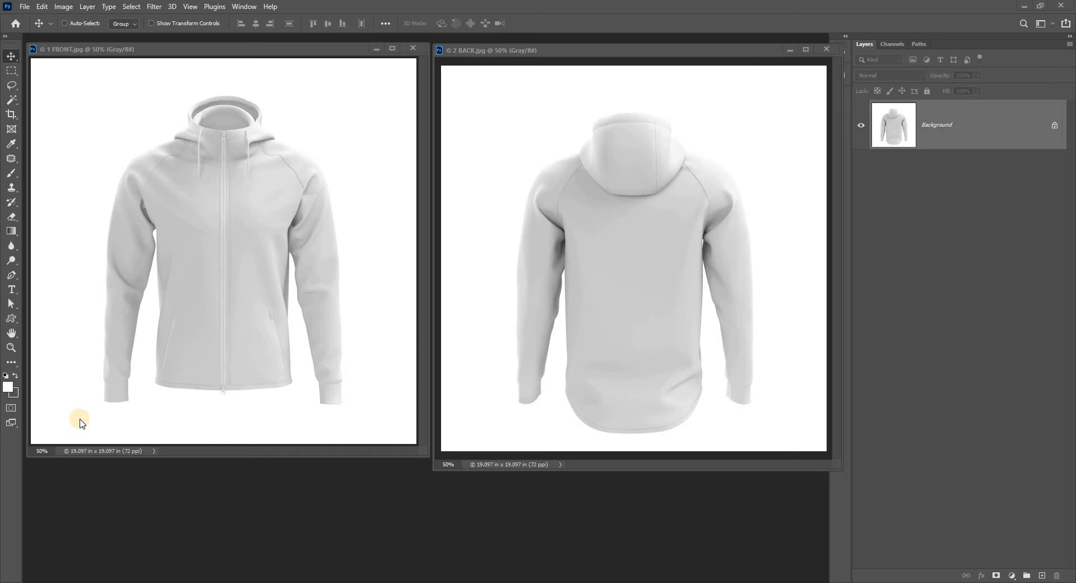
# Arrange the 1 FRONT.jpg and 2 BACK.jpg windows so they overlap slightly, with the front jacket image active
pyautogui.click(207, 49)
pyautogui.moveTo(206, 50); pyautogui.dragTo(208, 45)
pyautogui.moveTo(533, 50); pyautogui.dragTo(512, 128)
pyautogui.moveTo(289, 47)
pyautogui.mouseDown()
pyautogui.moveTo(296, 50)
pyautogui.moveTo(287, 46)
pyautogui.mouseUp()
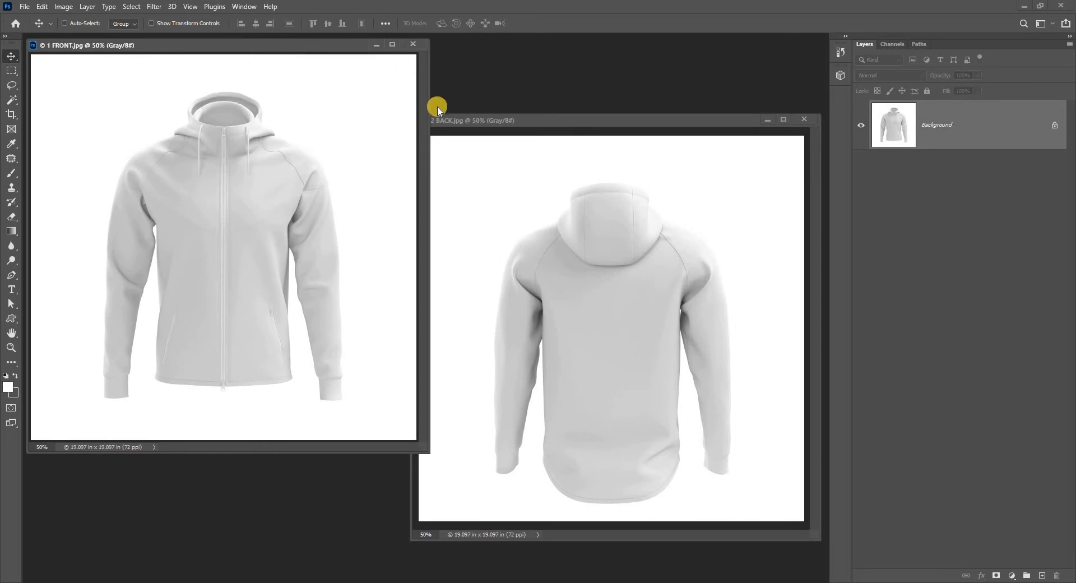
pyautogui.moveTo(454, 120); pyautogui.dragTo(453, 161)
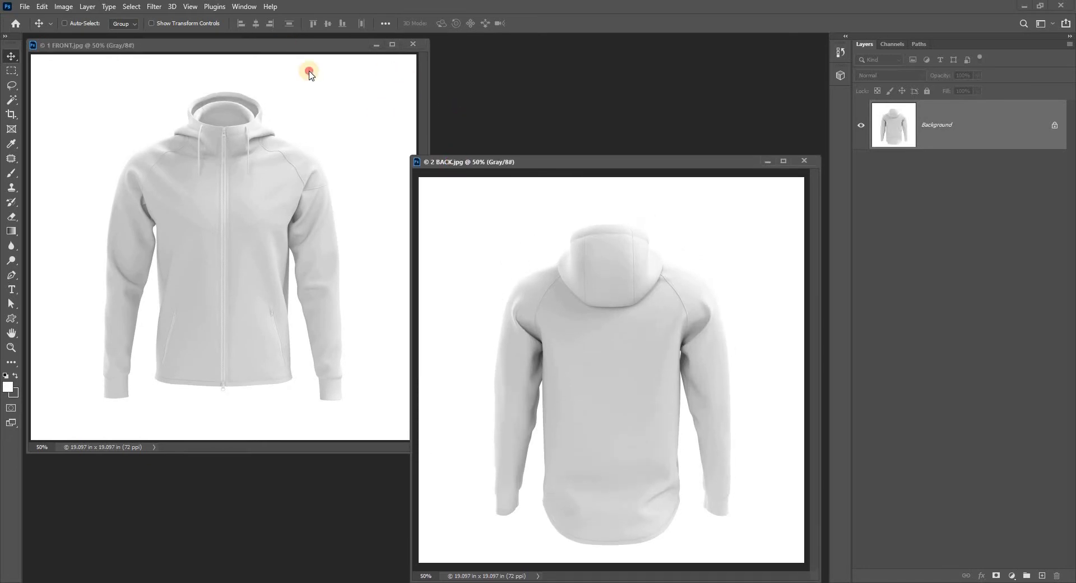
pyautogui.click(309, 72)
pyautogui.moveTo(301, 49); pyautogui.dragTo(324, 54)
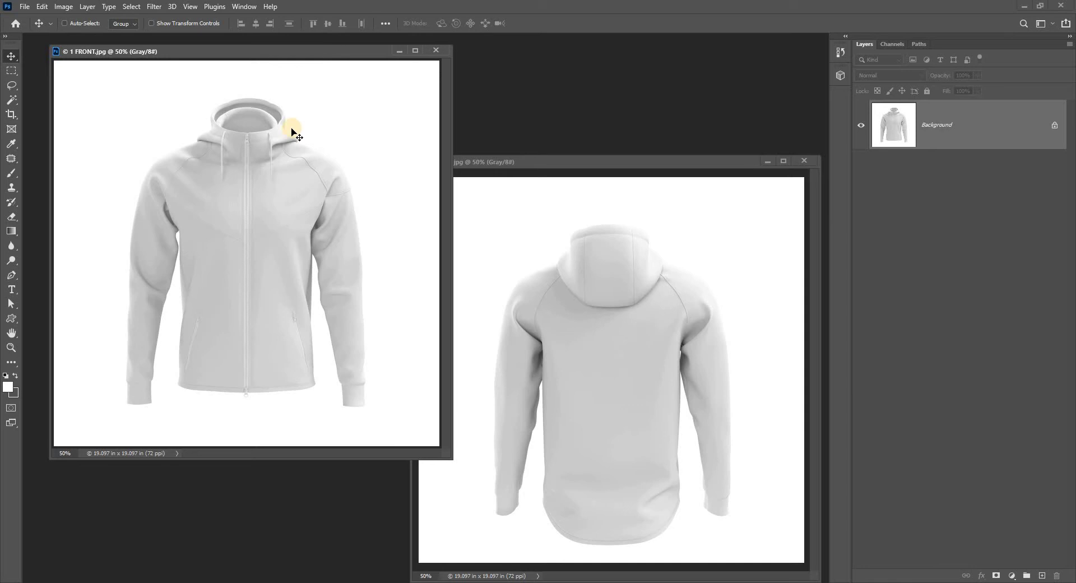
pyautogui.click(11, 85)
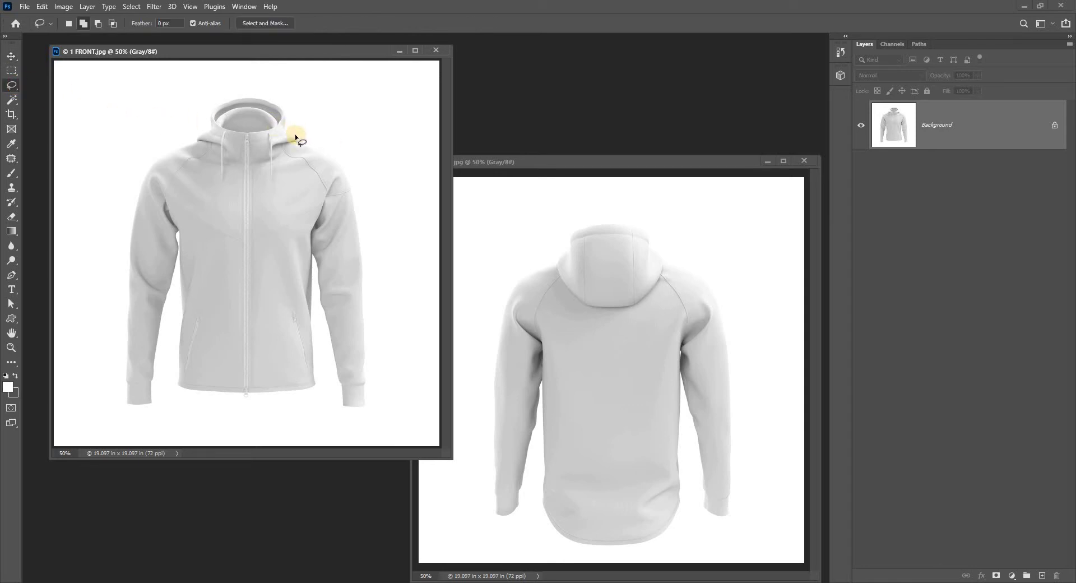
pyautogui.moveTo(296, 137)
pyautogui.mouseDown()
pyautogui.moveTo(343, 173)
pyautogui.moveTo(362, 240)
pyautogui.mouseUp()
pyautogui.hotkey('ctrl', 'd')
pyautogui.moveTo(257, 51); pyautogui.dragTo(243, 50)
pyautogui.press('v')
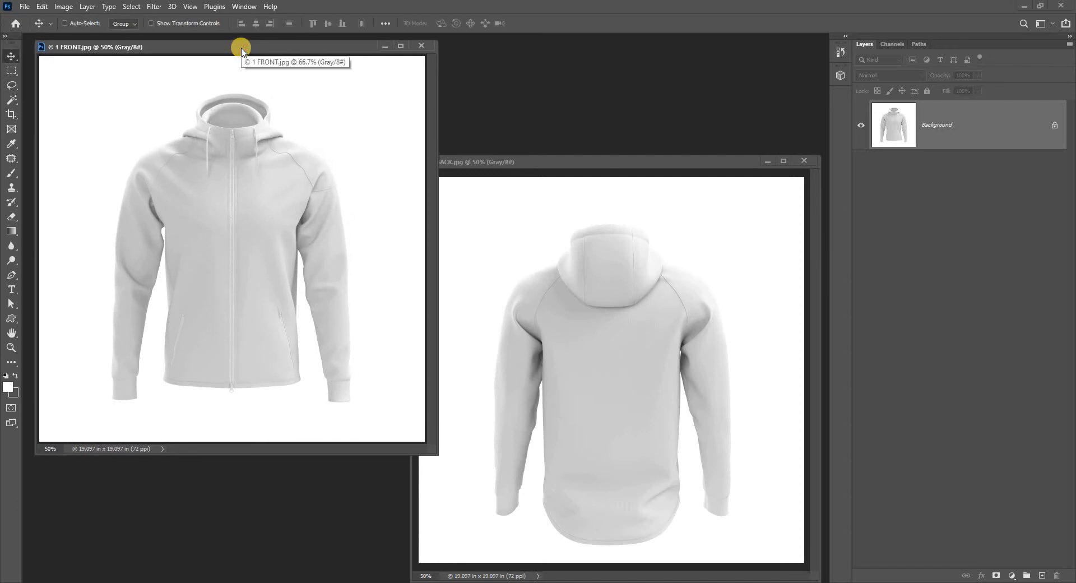
pyautogui.moveTo(242, 52); pyautogui.dragTo(245, 58)
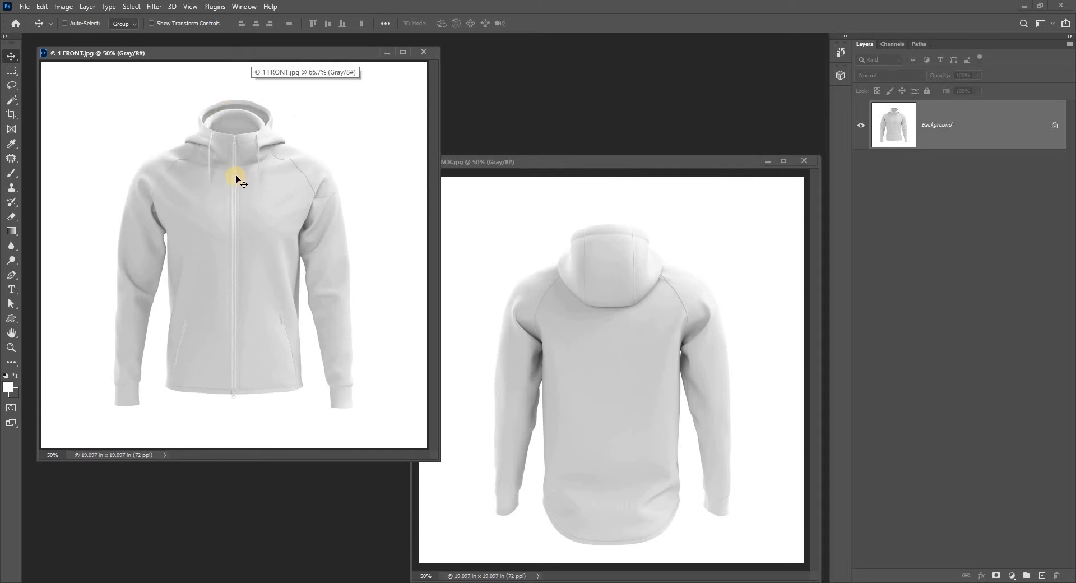
pyautogui.moveTo(252, 50); pyautogui.dragTo(256, 50)
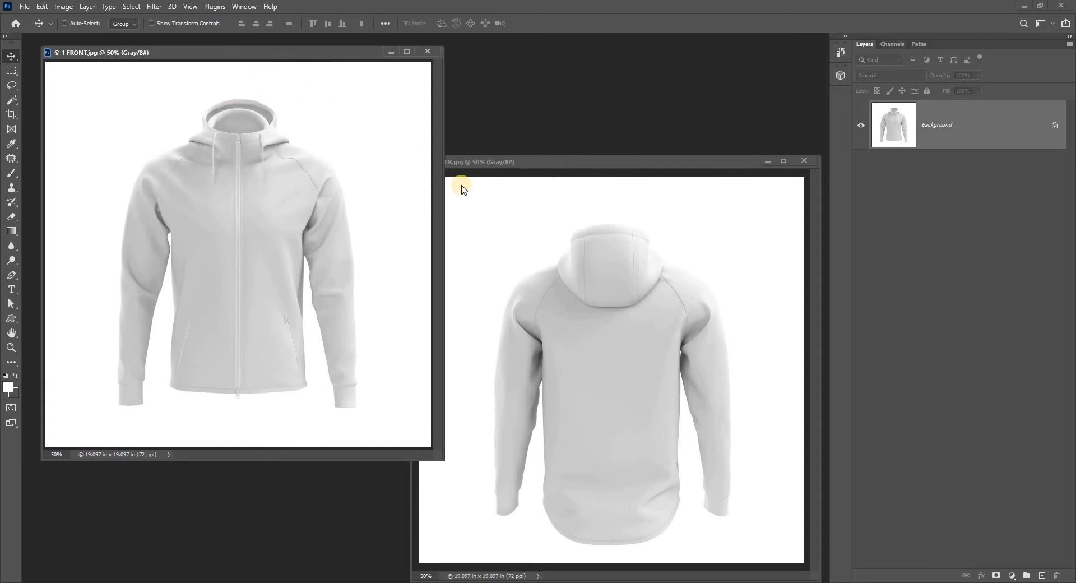
# Cut the entire front jacket image from the Background and paste it back as a separate layer
pyautogui.hotkey('ctrl', 'a')
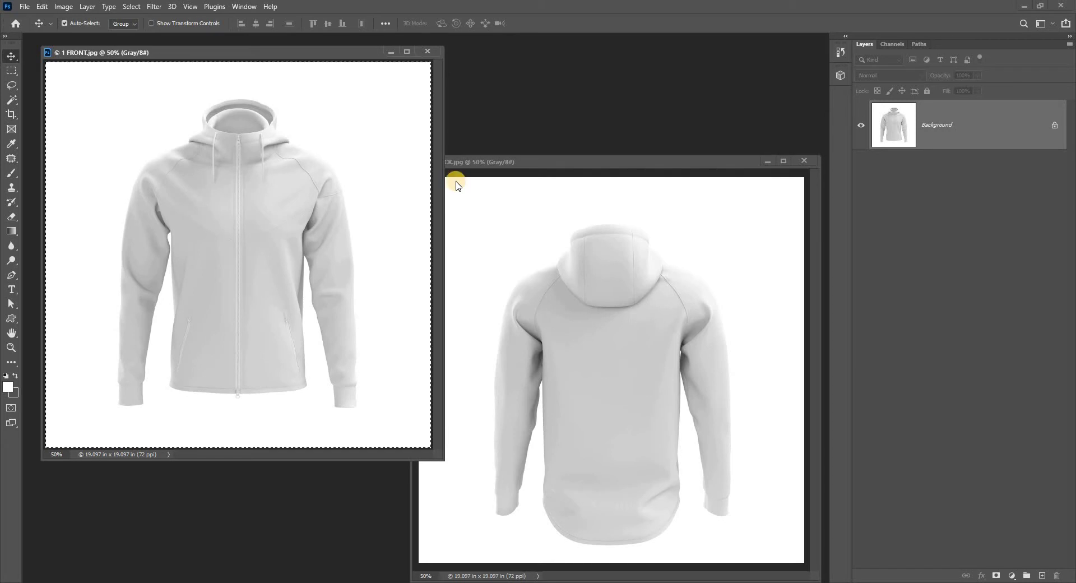
pyautogui.hotkey('ctrl', 'x')
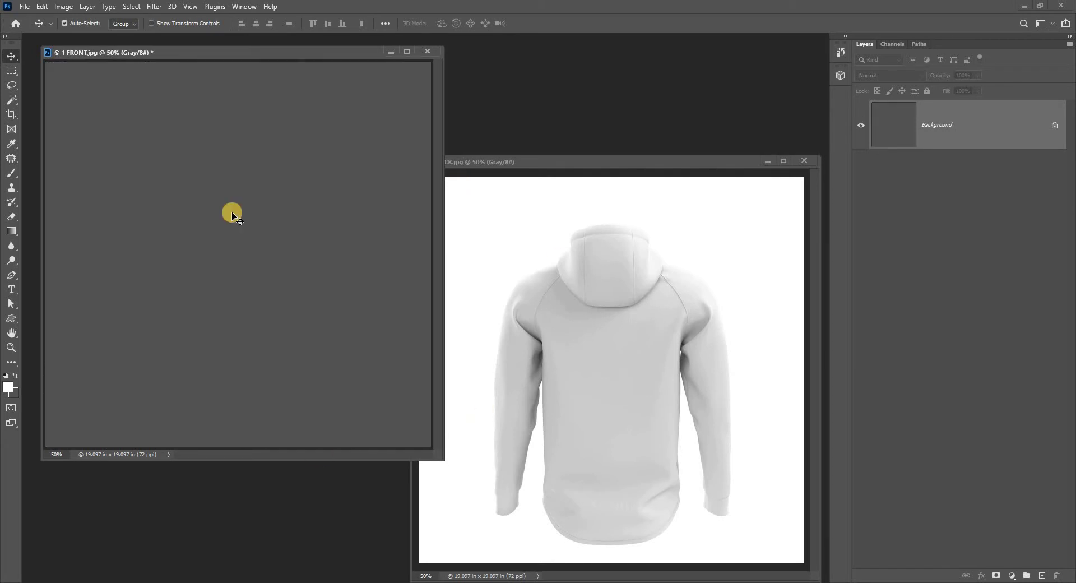
pyautogui.hotkey('ctrl', 'v')
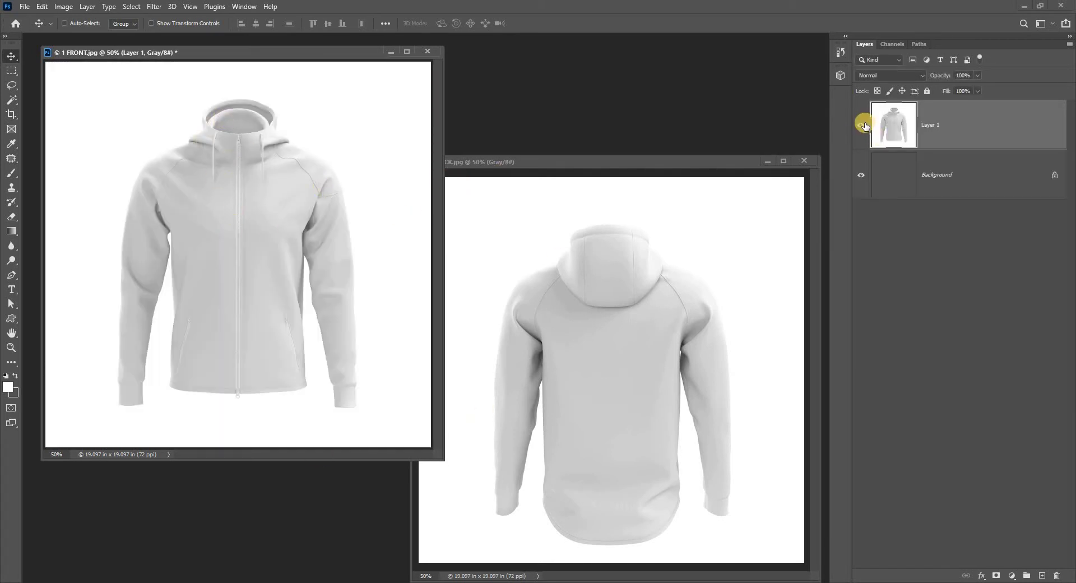
# Fill the Background layer of 1 FRONT.jpg with black and make the pasted jacket layer active again
pyautogui.click(891, 124)
pyautogui.moveTo(892, 125); pyautogui.dragTo(786, 191)
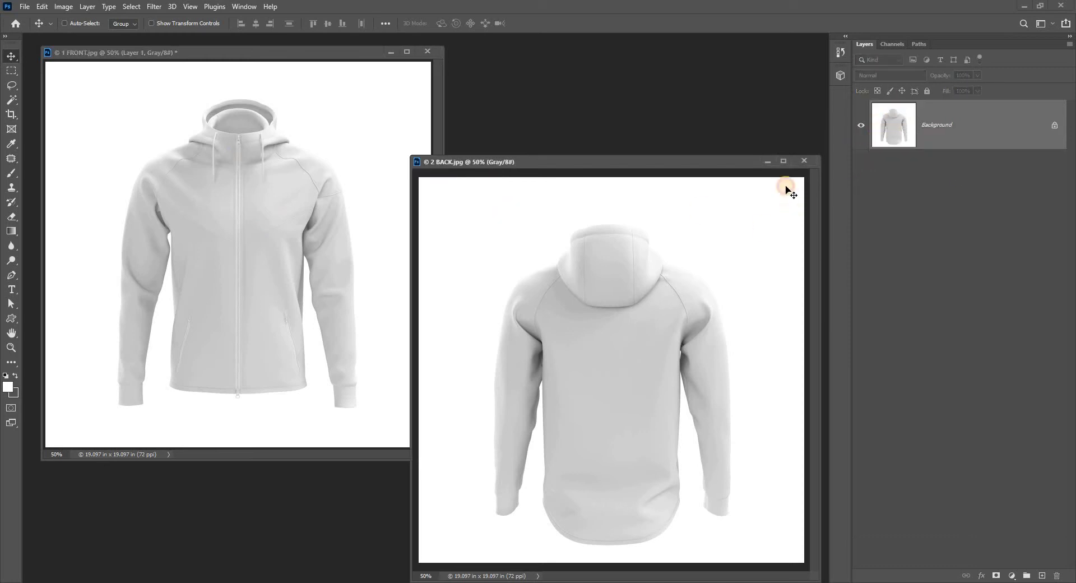
pyautogui.click(344, 143)
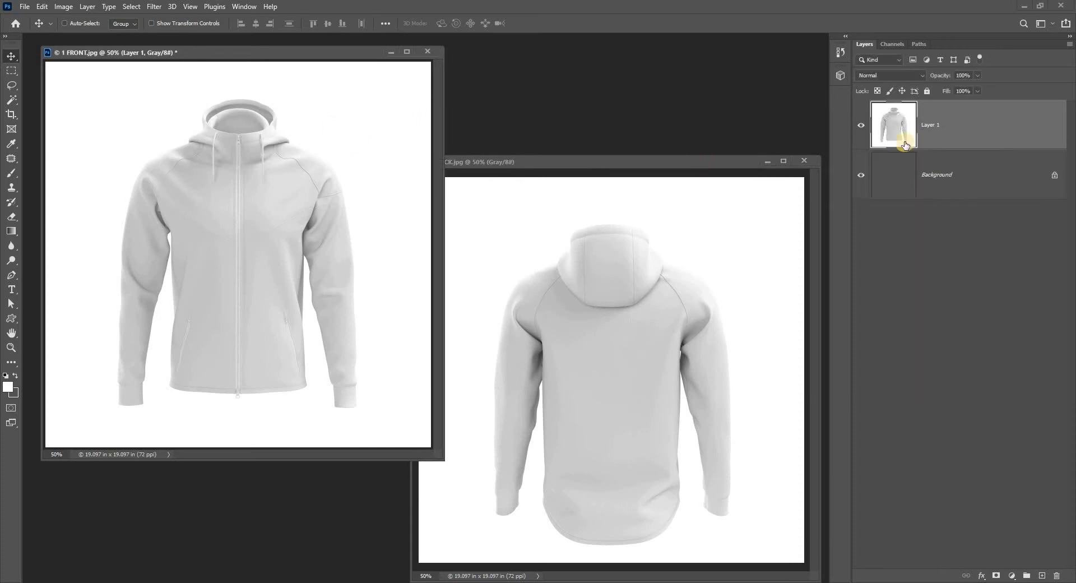
pyautogui.click(886, 186)
pyautogui.press('d')
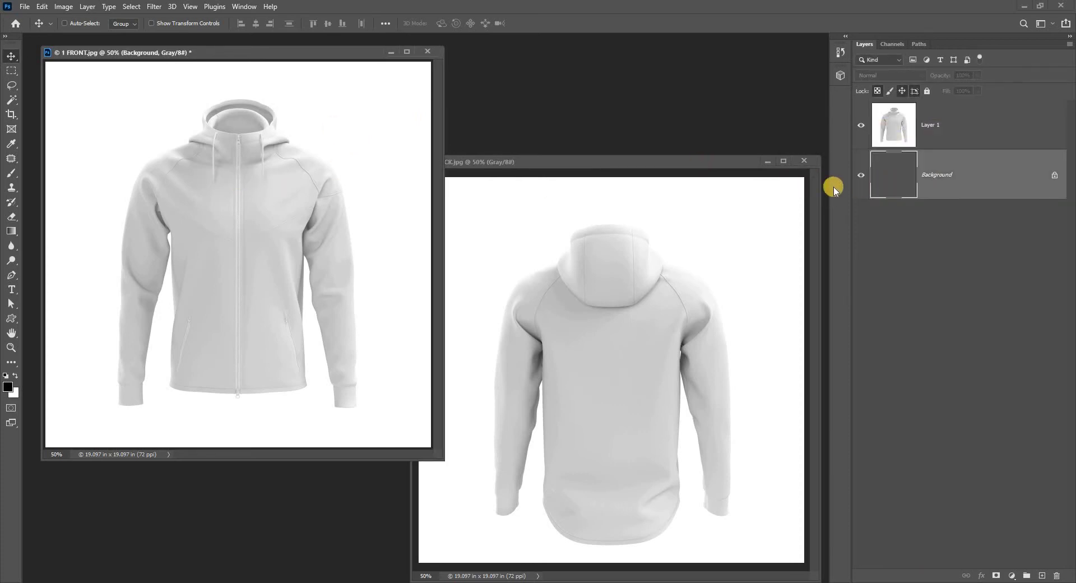
pyautogui.hotkey('ctrl', 'BackSpace')
pyautogui.click(936, 127)
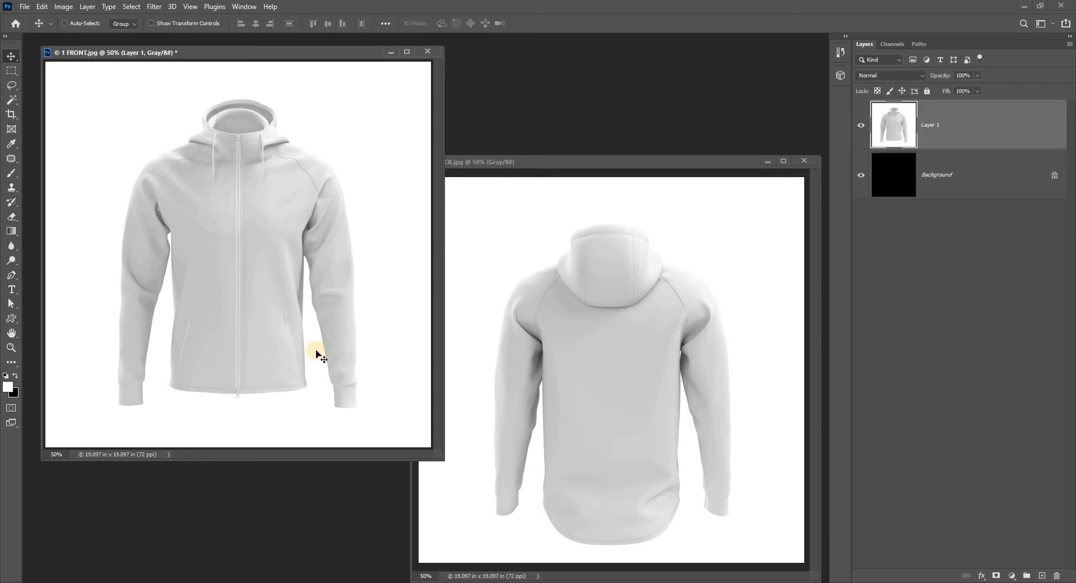
# Try to select the white backdrop around the front jacket with the Magic Wand on Layer 1
pyautogui.moveTo(250, 54); pyautogui.dragTo(269, 65)
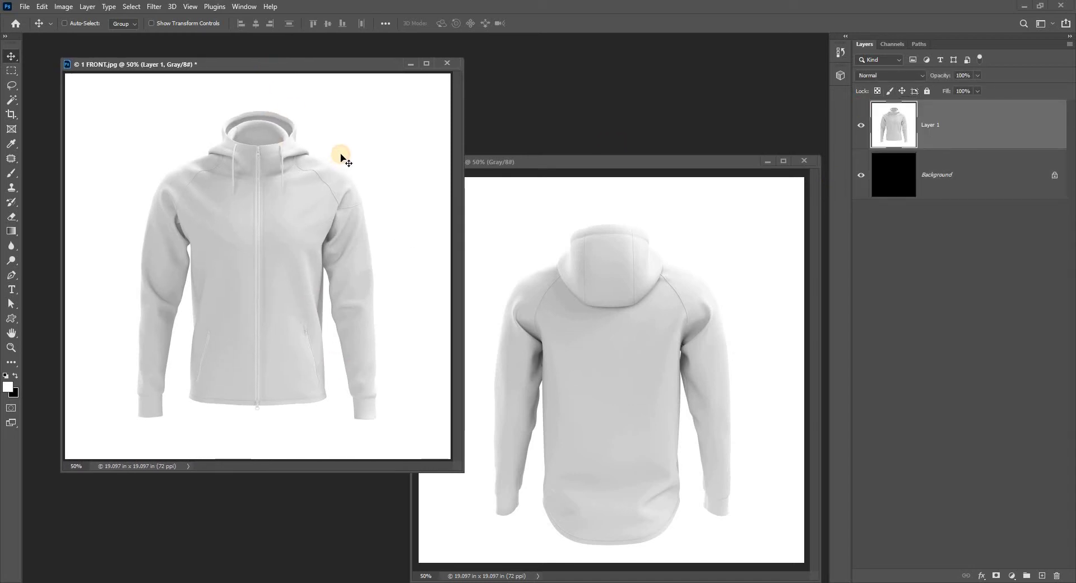
pyautogui.hotkey('ctrl', '0')
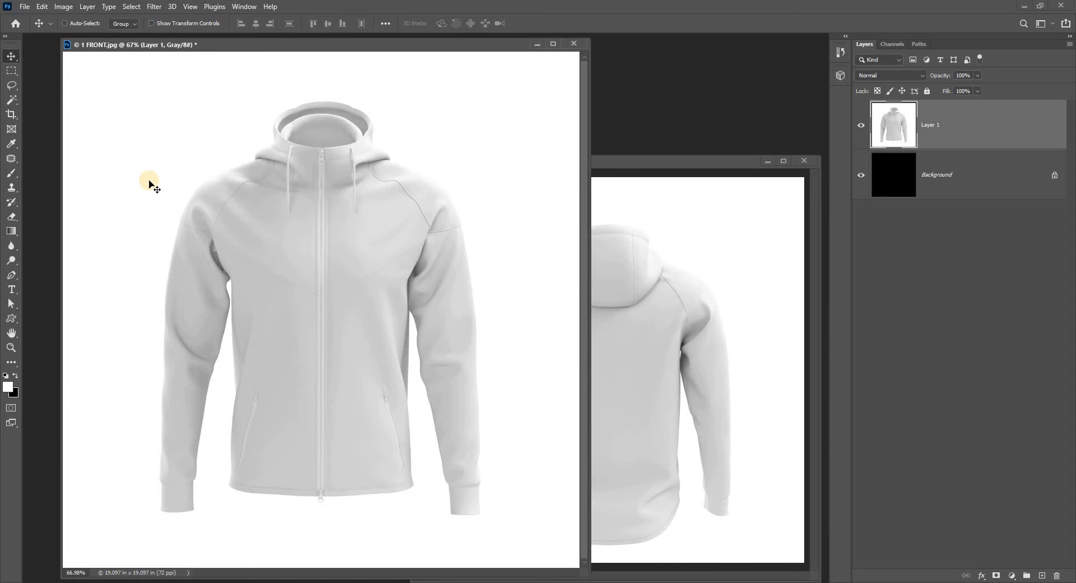
pyautogui.press('w')
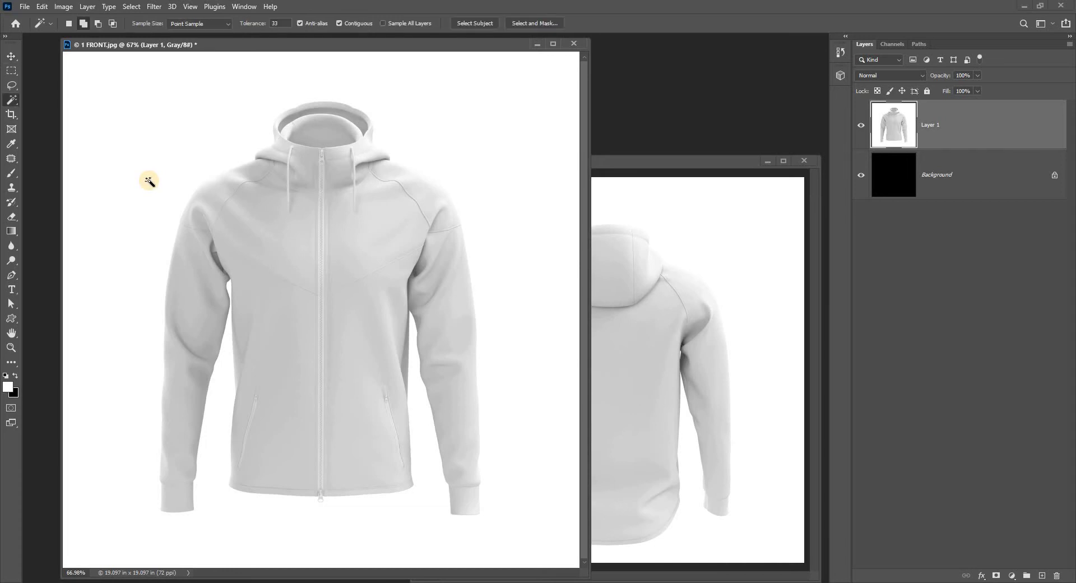
pyautogui.click(149, 180)
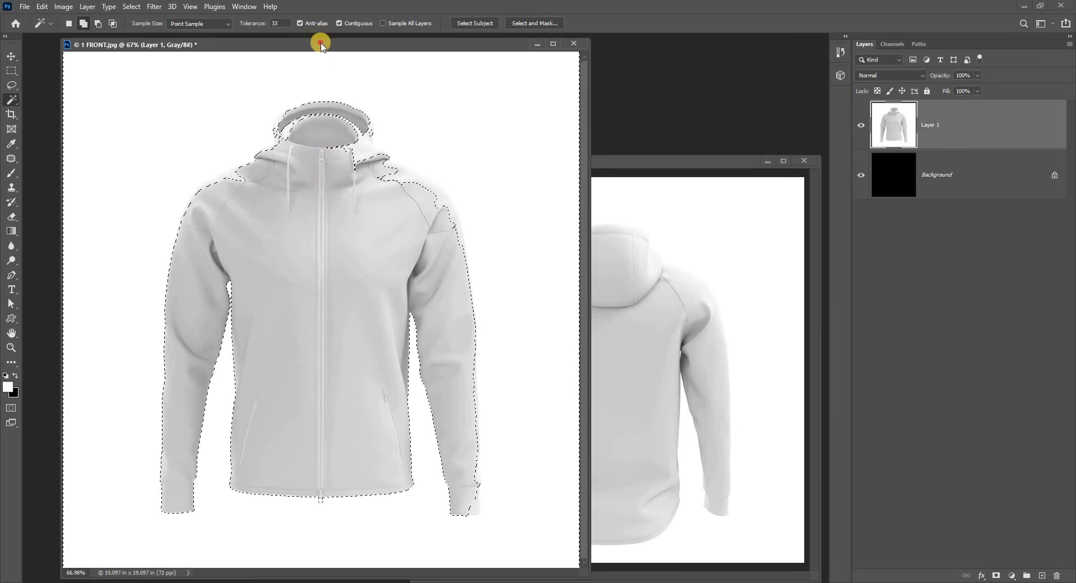
pyautogui.moveTo(321, 44); pyautogui.dragTo(314, 44)
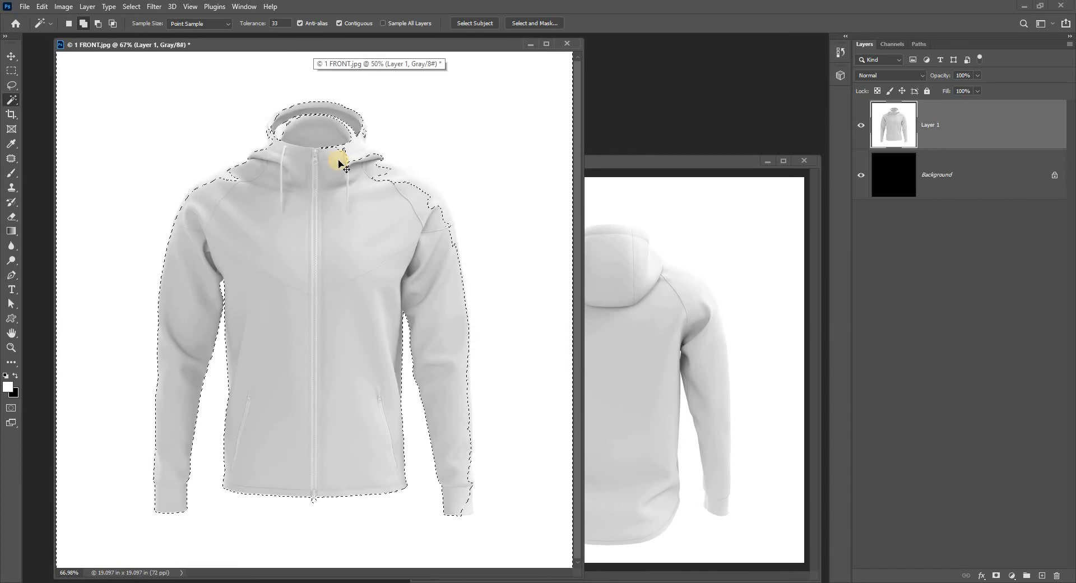
pyautogui.press('v')
pyautogui.moveTo(314, 44); pyautogui.dragTo(304, 44)
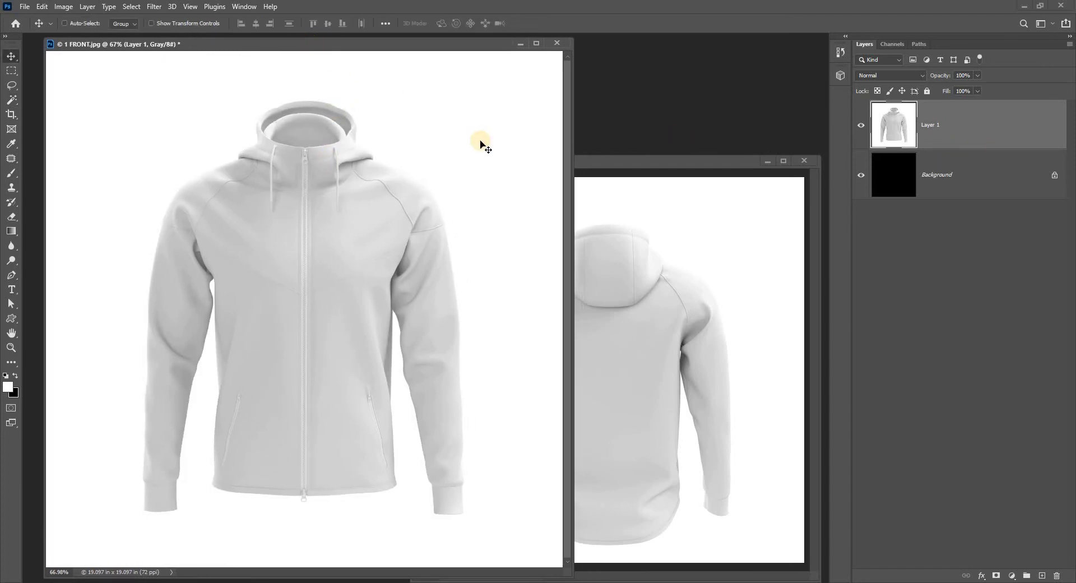
# Duplicate the front jacket layer directly above the original
pyautogui.hotkey('ctrl', 'j')
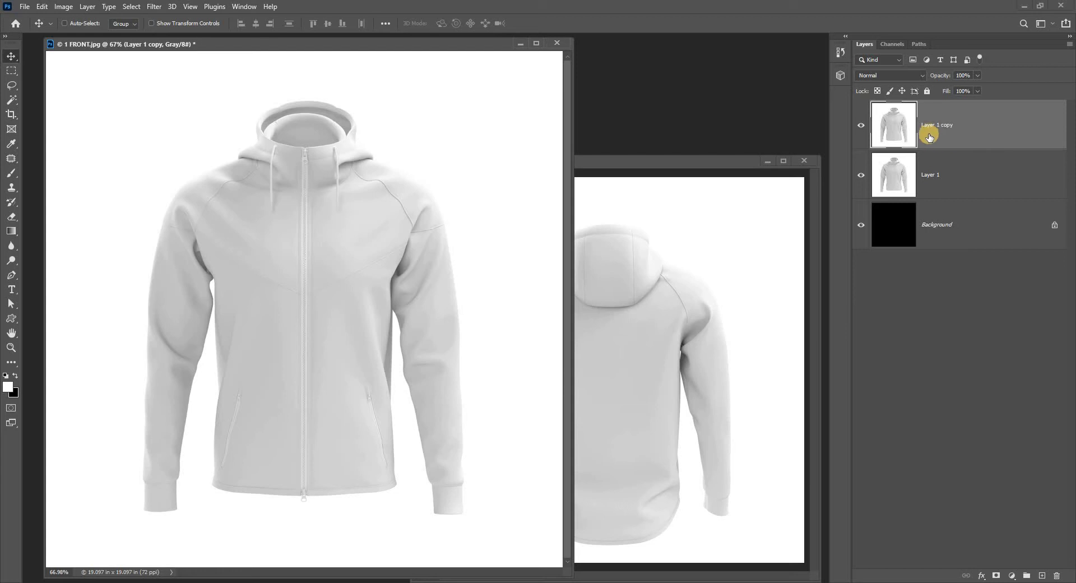
pyautogui.hotkey('ctrl', 'e')
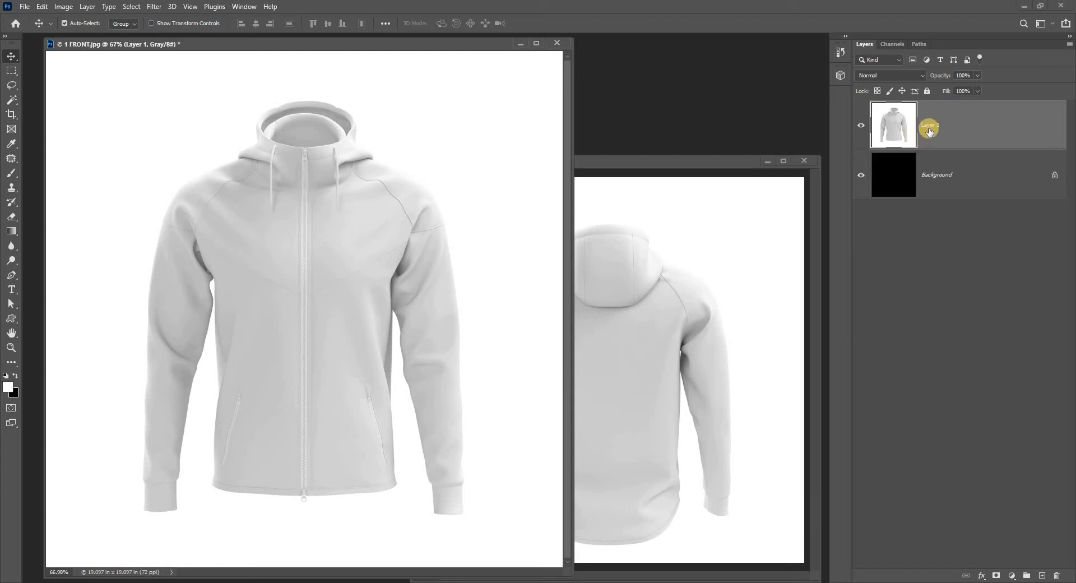
pyautogui.hotkey('ctrl', 'j')
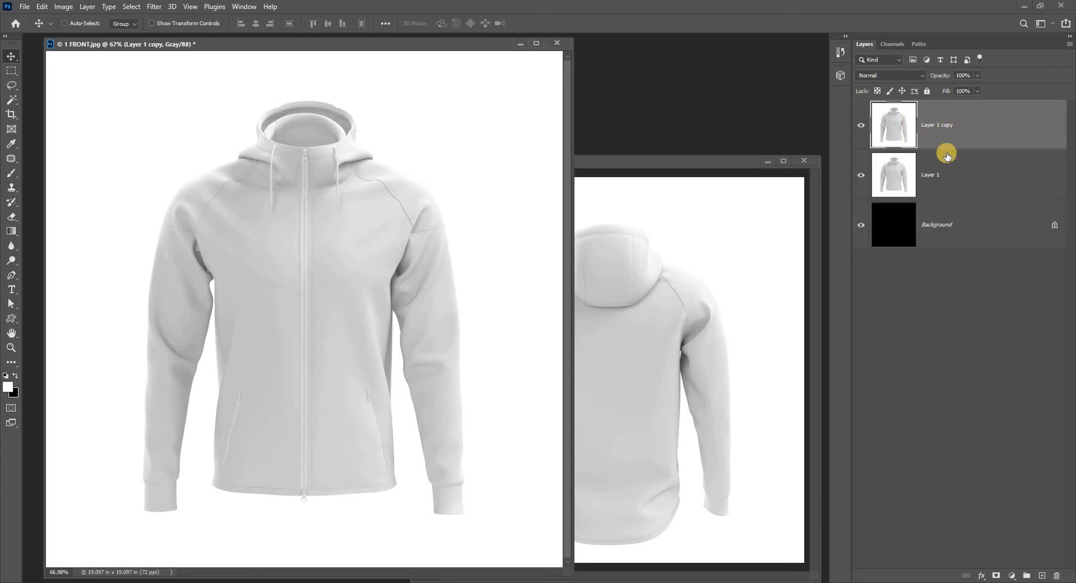
pyautogui.click(860, 130)
pyautogui.click(860, 129)
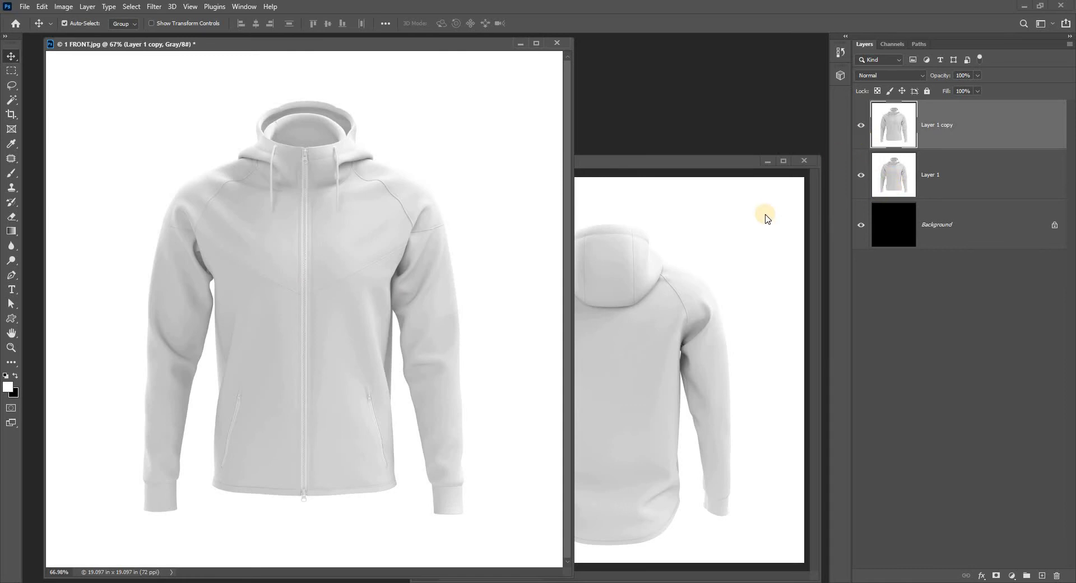
# Invert the tones of the duplicated jacket layer
pyautogui.hotkey('ctrl', 'i')
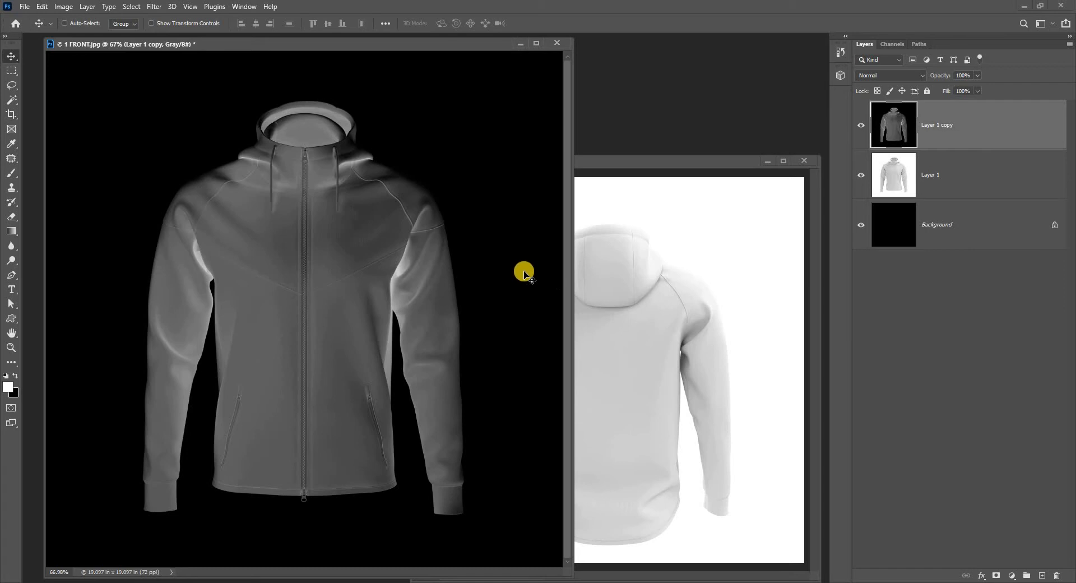
pyautogui.moveTo(175, 50); pyautogui.dragTo(182, 48)
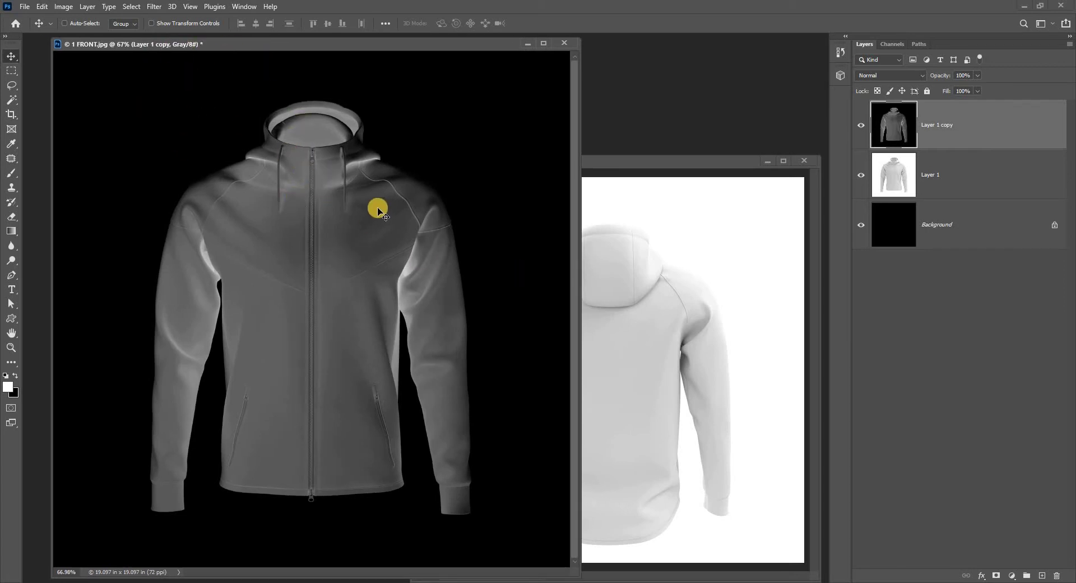
pyautogui.hotkey('ctrl', 'i')
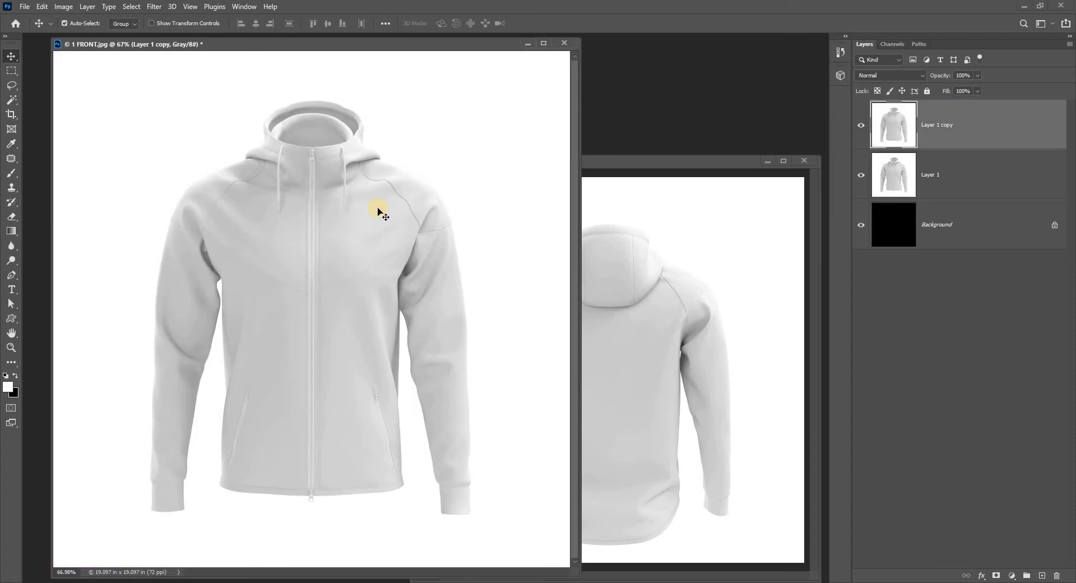
pyautogui.hotkey('ctrl', 'i')
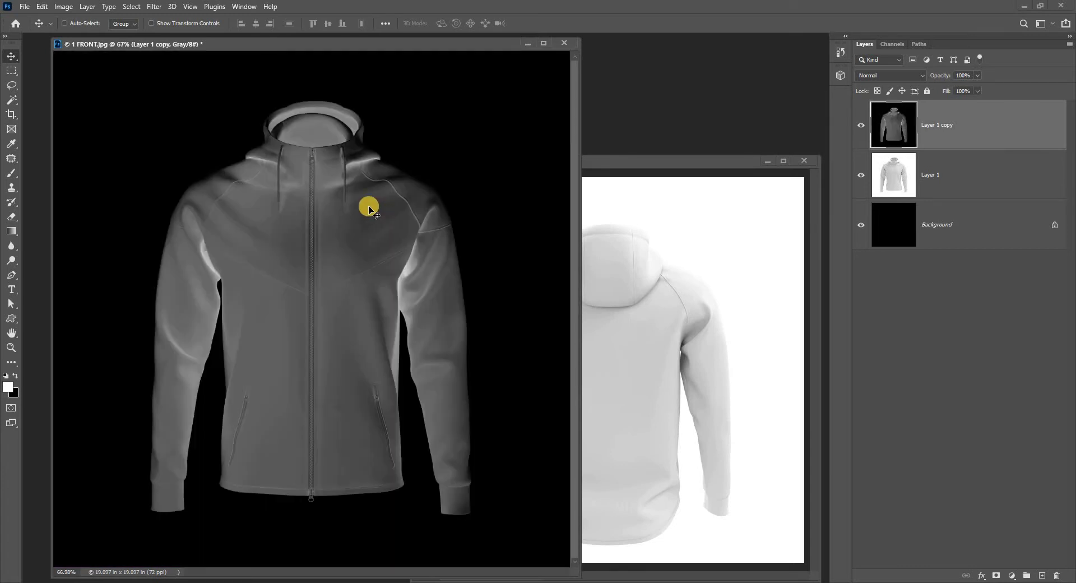
# Brighten the inverted jacket copy with Levels by setting the midtone input to 9.99
pyautogui.hotkey('ctrl', 'shift', 'l')
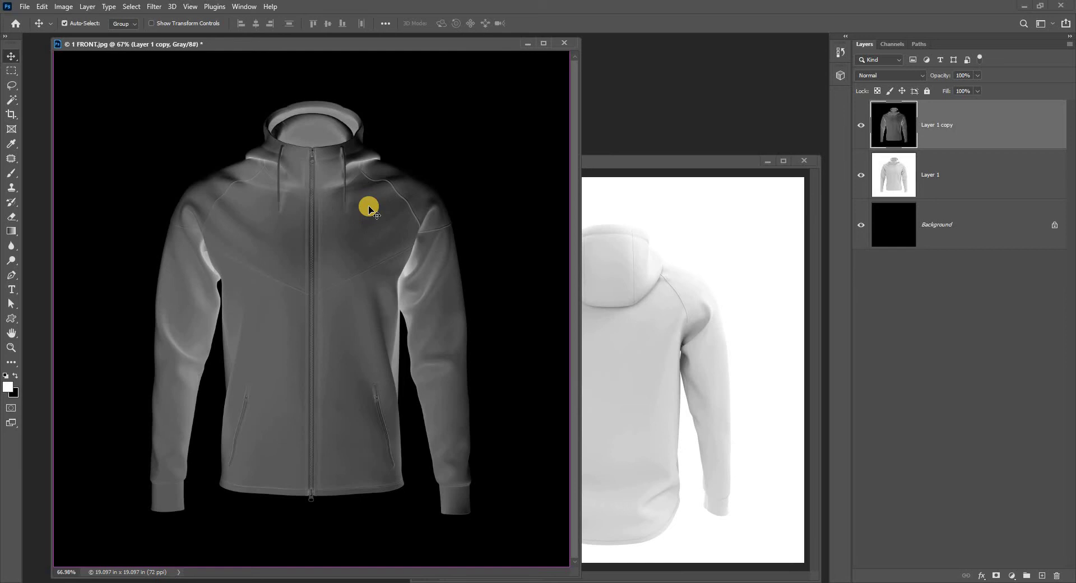
pyautogui.hotkey('ctrl', 'l')
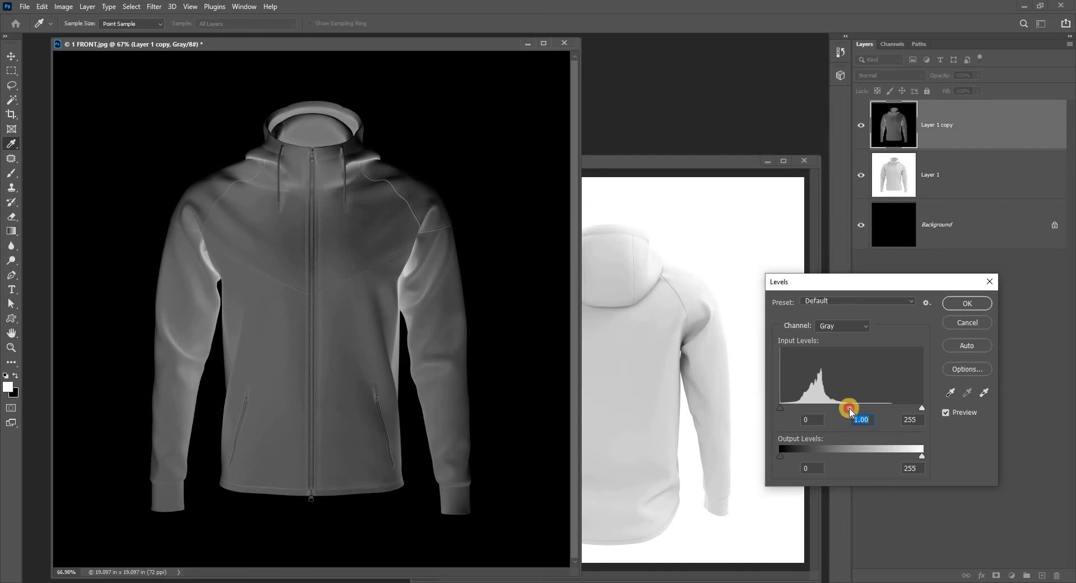
pyautogui.moveTo(849, 409); pyautogui.dragTo(768, 412)
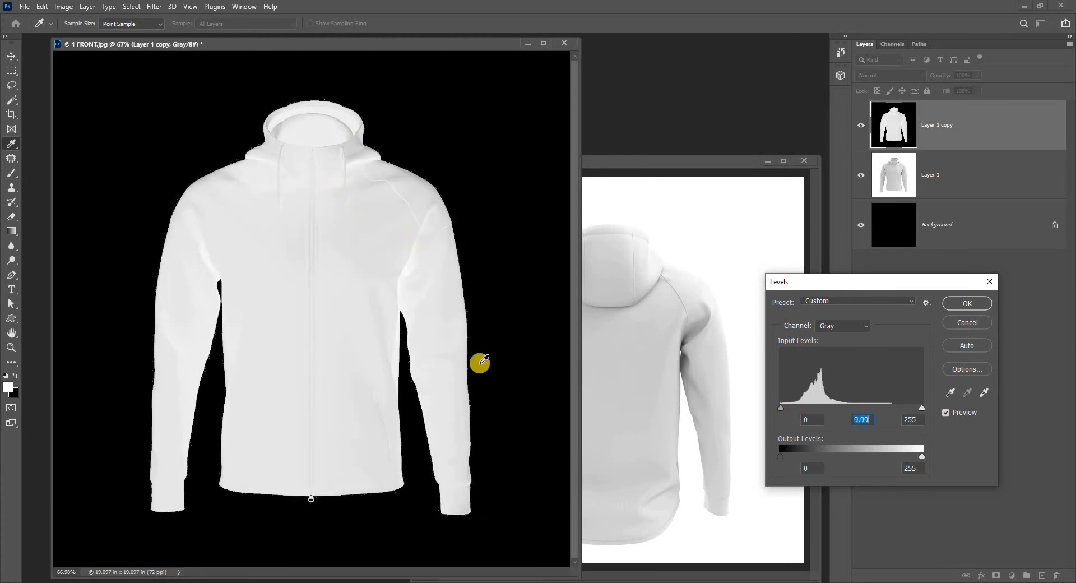
pyautogui.click(953, 303)
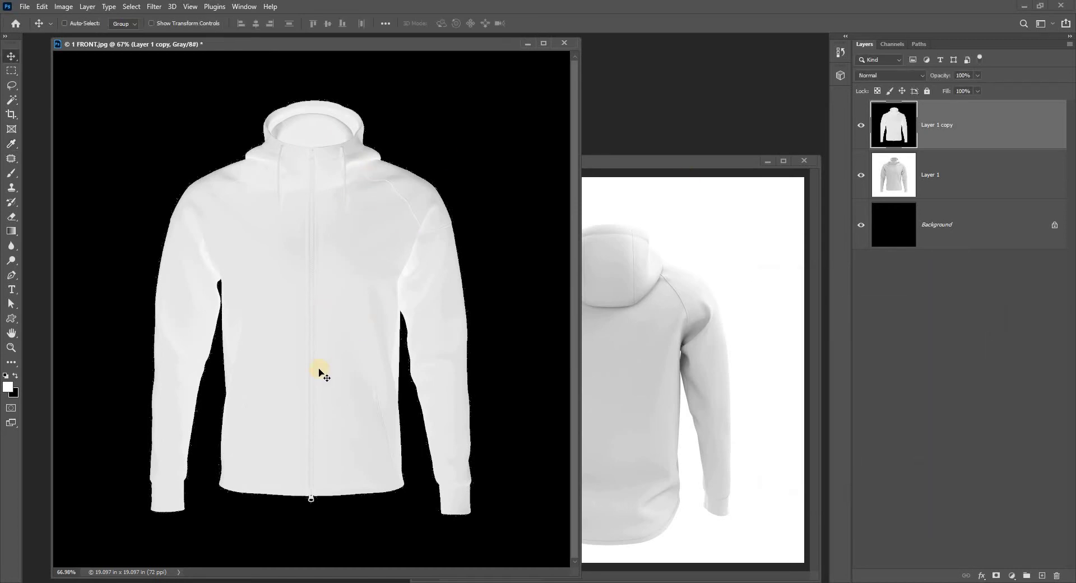
# Select the black backdrop around the jacket with the Magic Wand
pyautogui.press('w')
pyautogui.click(441, 143)
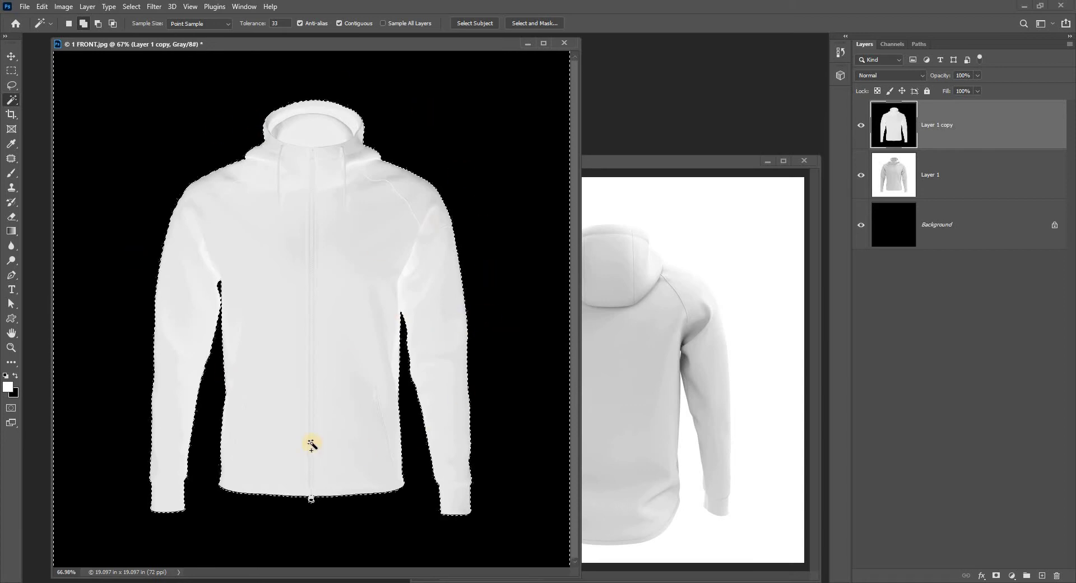
# Subtract the zipper pull and its inner hole at the jacket hem from the backdrop selection with the Lasso tool
pyautogui.moveTo(318, 505); pyautogui.dragTo(341, 473)
pyautogui.press('l')
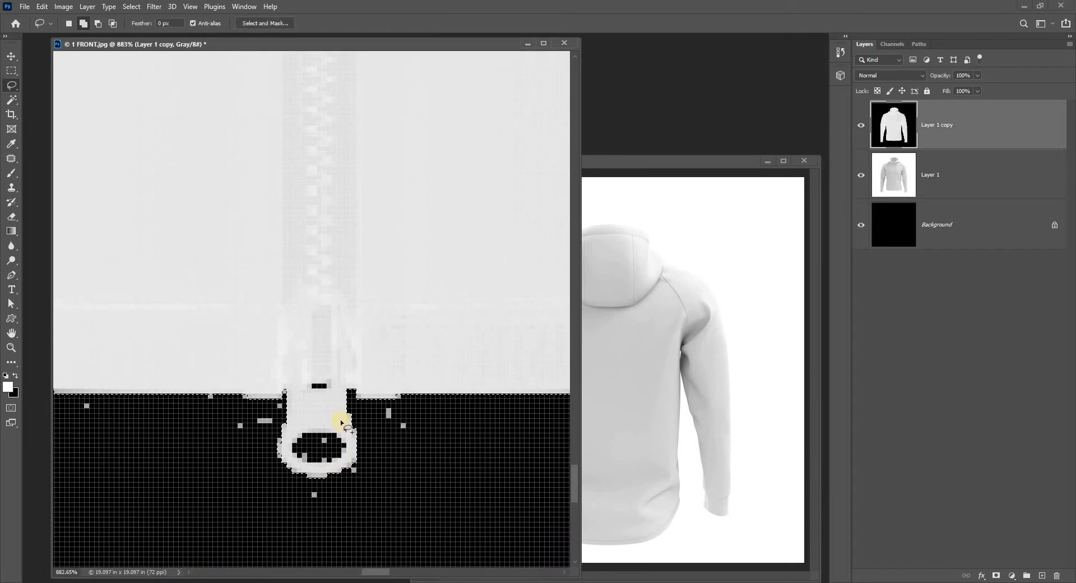
pyautogui.moveTo(338, 357); pyautogui.dragTo(351, 419)
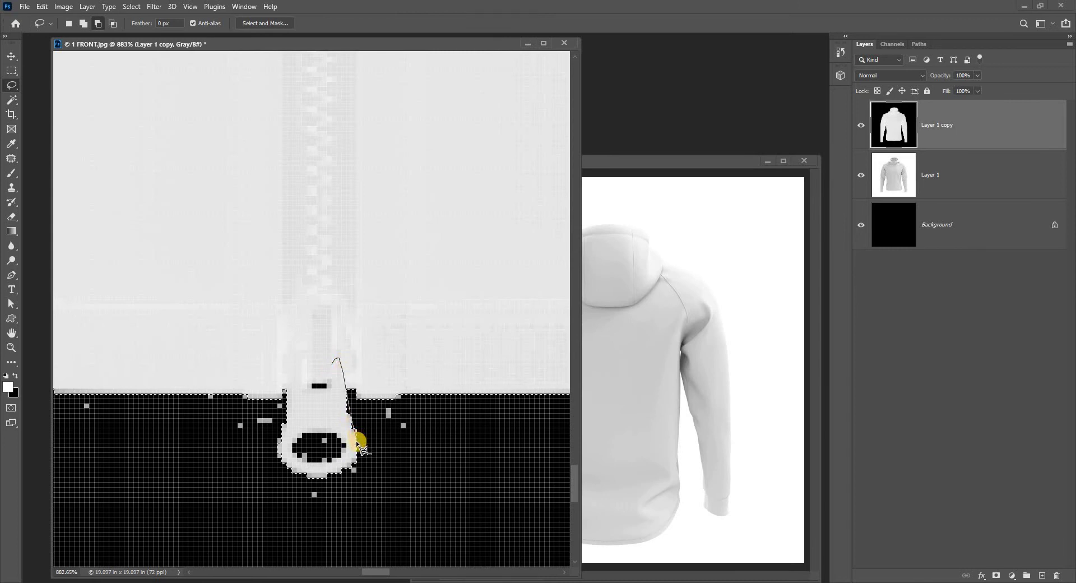
pyautogui.moveTo(356, 442)
pyautogui.mouseDown()
pyautogui.moveTo(358, 462)
pyautogui.moveTo(336, 476)
pyautogui.moveTo(301, 479)
pyautogui.mouseUp()
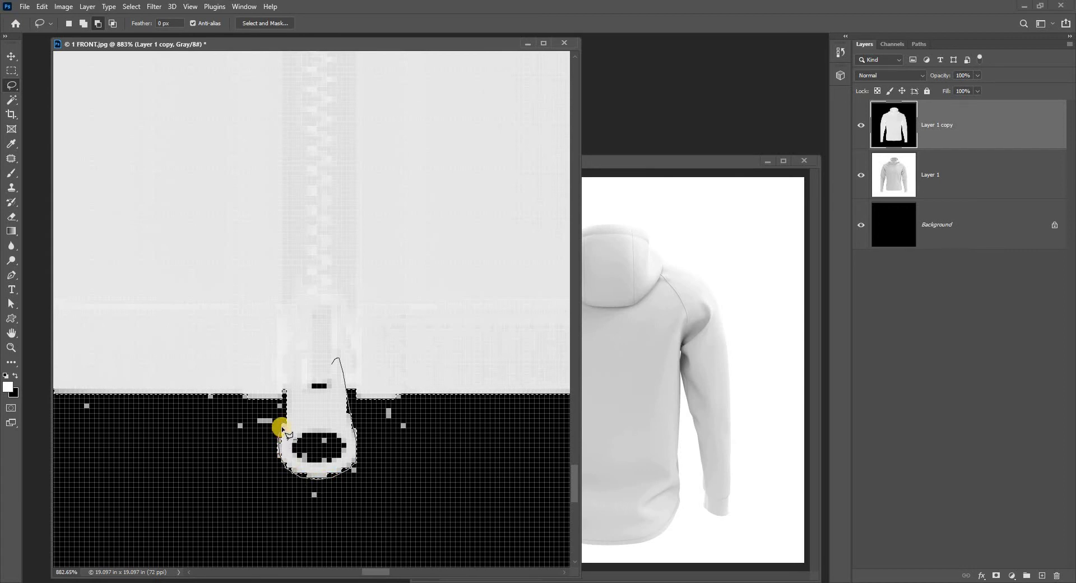
pyautogui.moveTo(285, 420)
pyautogui.mouseDown()
pyautogui.moveTo(289, 397)
pyautogui.moveTo(266, 384)
pyautogui.moveTo(316, 360)
pyautogui.moveTo(286, 439)
pyautogui.moveTo(287, 454)
pyautogui.moveTo(329, 470)
pyautogui.mouseUp()
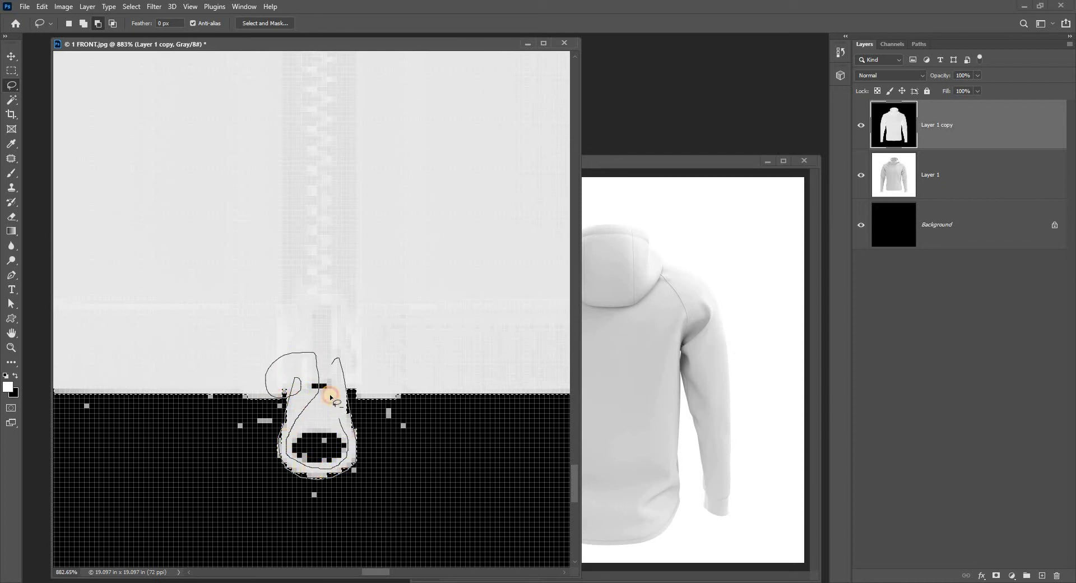
pyautogui.moveTo(331, 396); pyautogui.dragTo(319, 401)
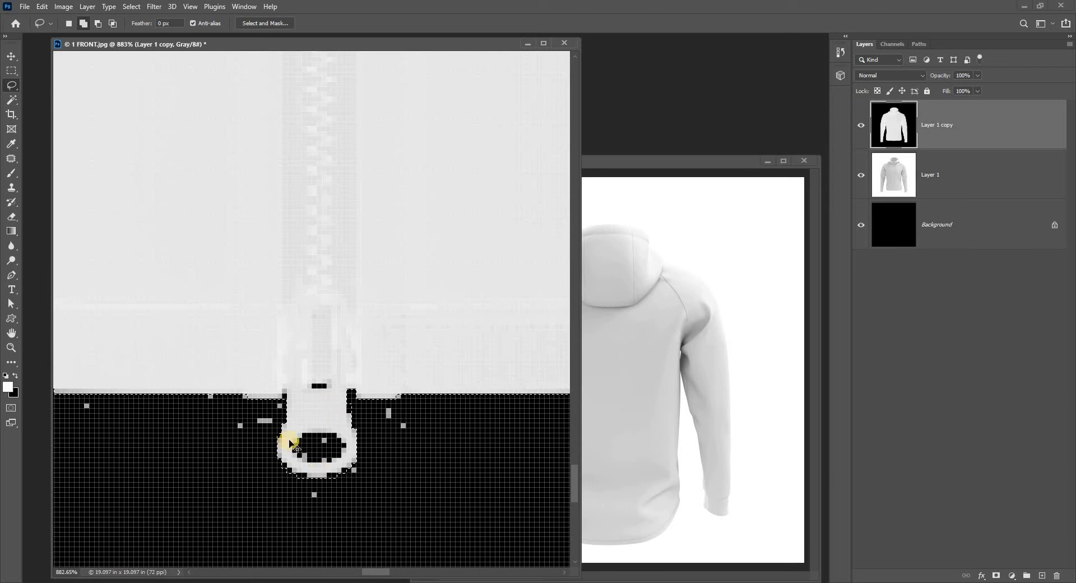
pyautogui.scroll(-10, 290, 443)
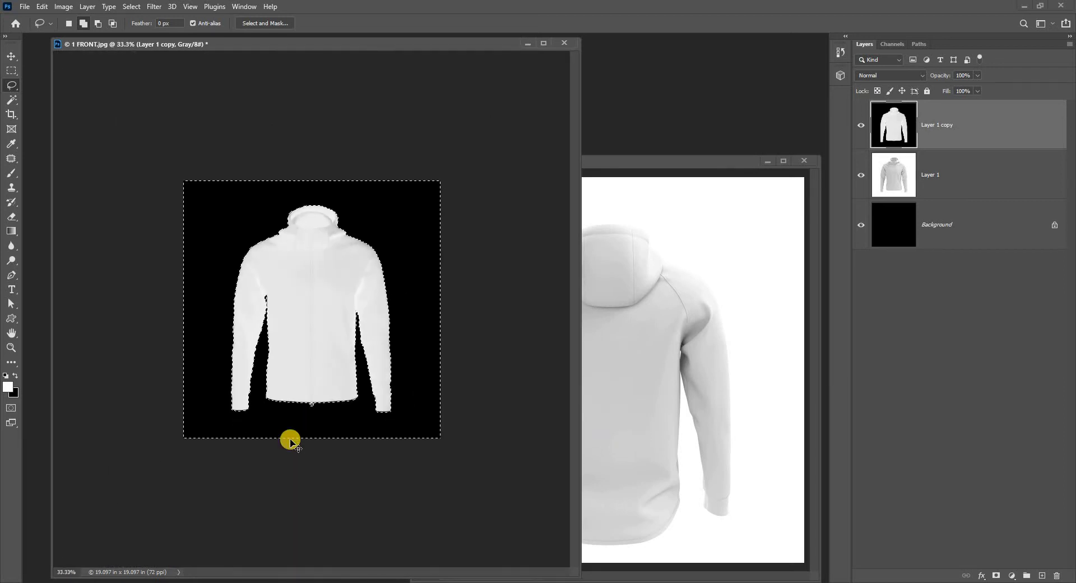
pyautogui.scroll(3, 290, 444)
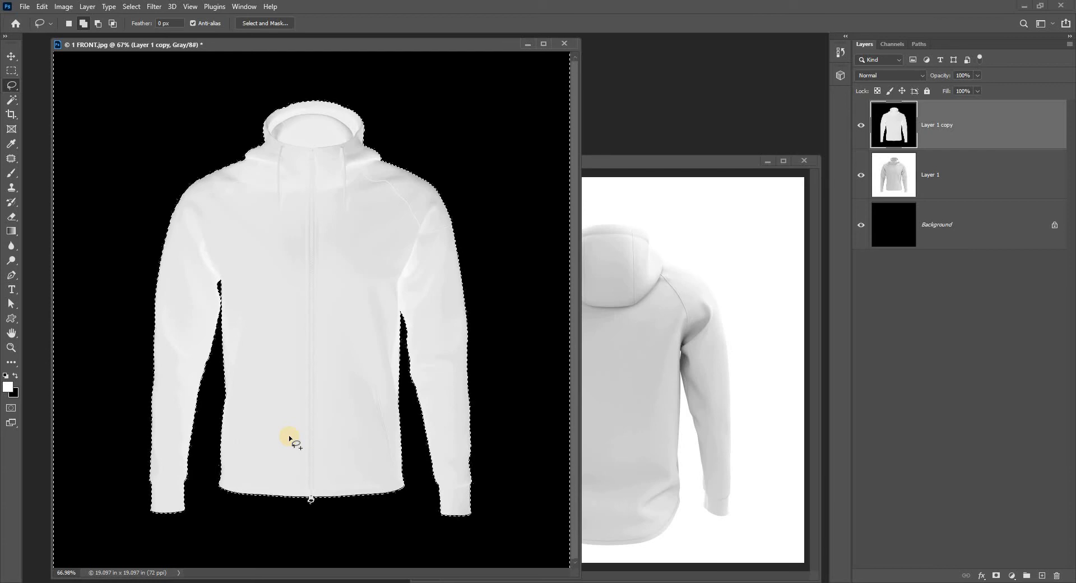
# Feather the backdrop selection by 0.5 pixels
pyautogui.hotkey('shift', 'F6')
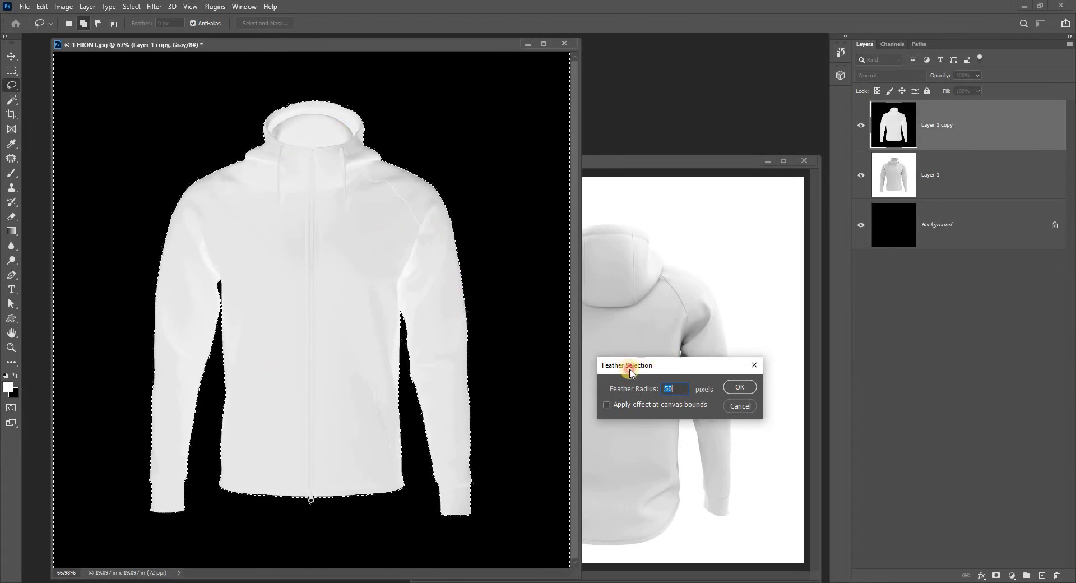
pyautogui.moveTo(630, 373); pyautogui.dragTo(629, 384)
pyautogui.write('0')
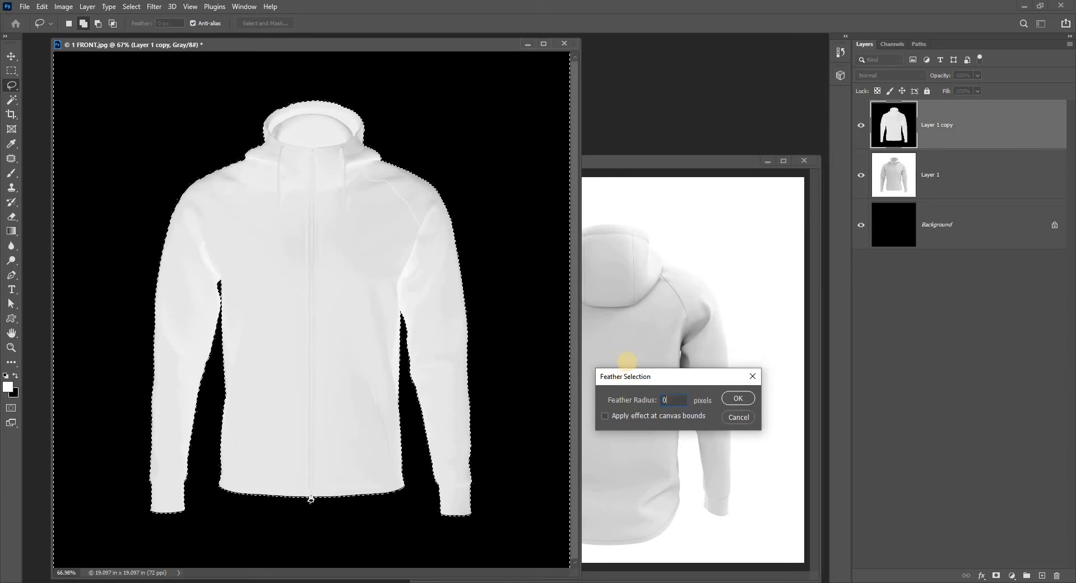
pyautogui.write('.5')
pyautogui.press('Return')
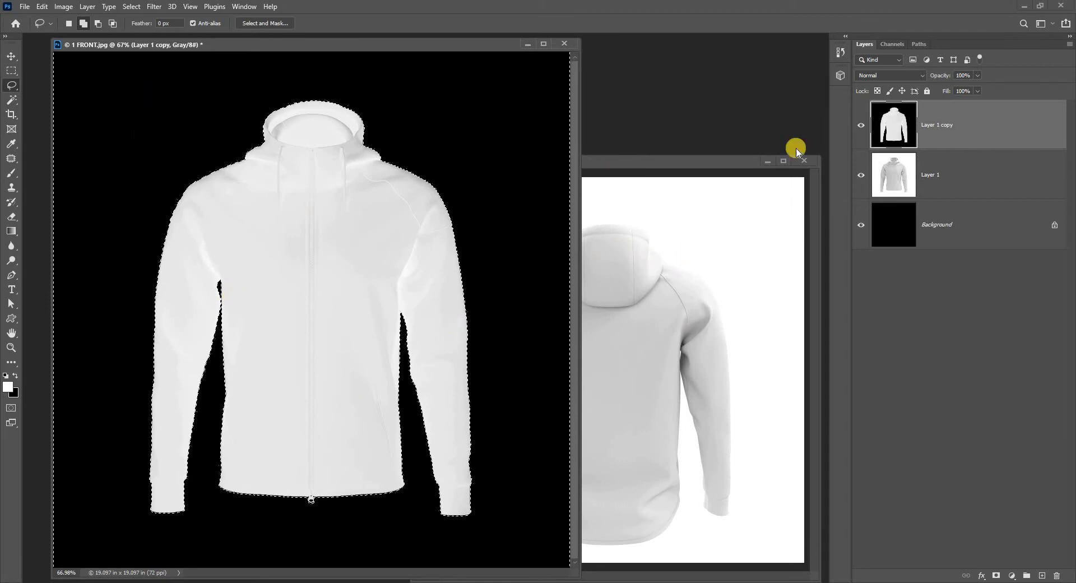
# Hide the inverted jacket copy, delete the selected white backdrop from the original jacket layer, deselect, and check the cut-out edges
pyautogui.click(400, 47)
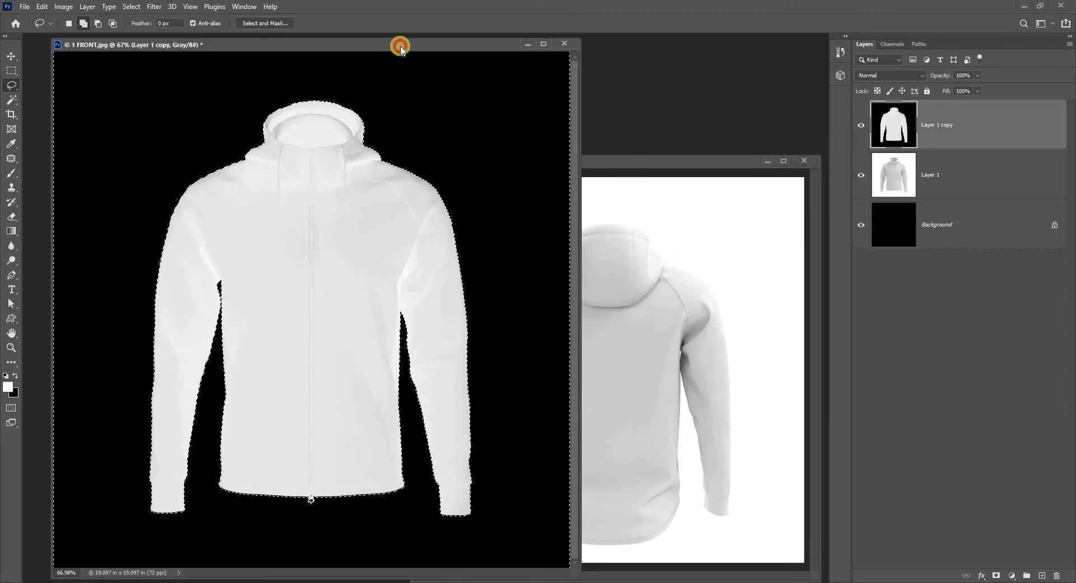
pyautogui.moveTo(400, 47); pyautogui.dragTo(415, 52)
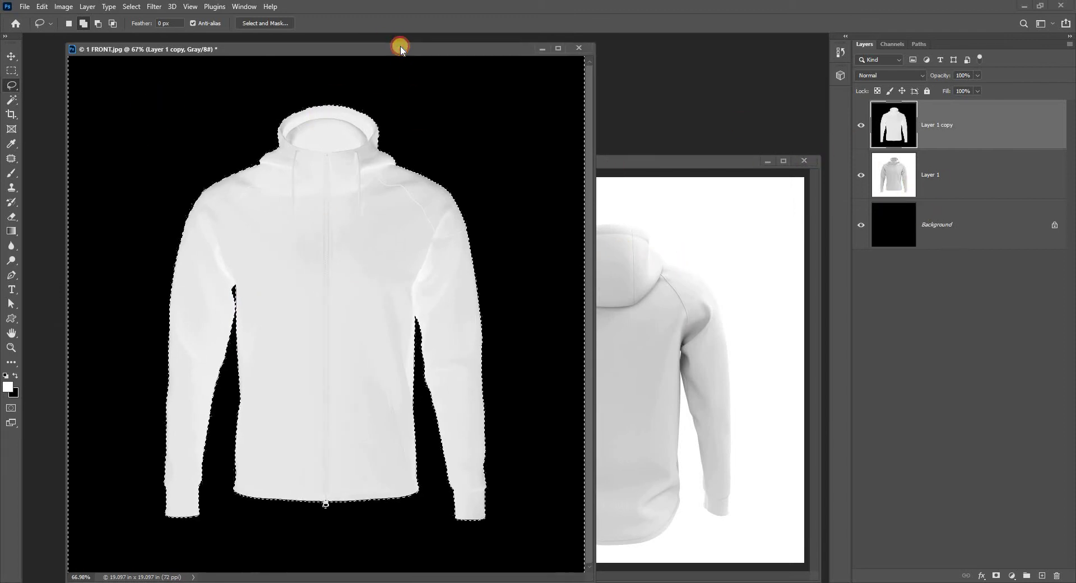
pyautogui.click(861, 127)
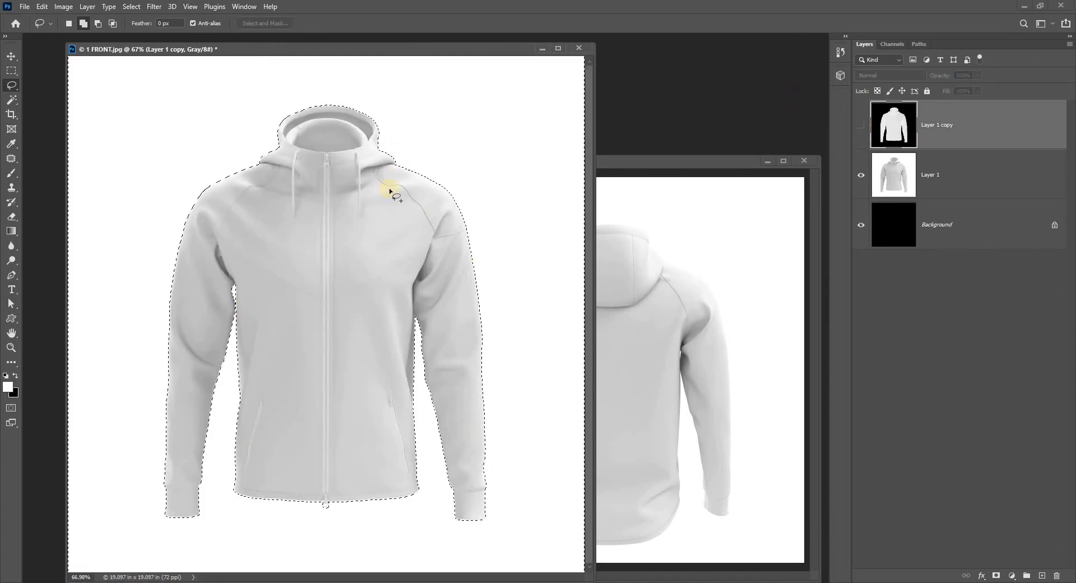
pyautogui.click(890, 174)
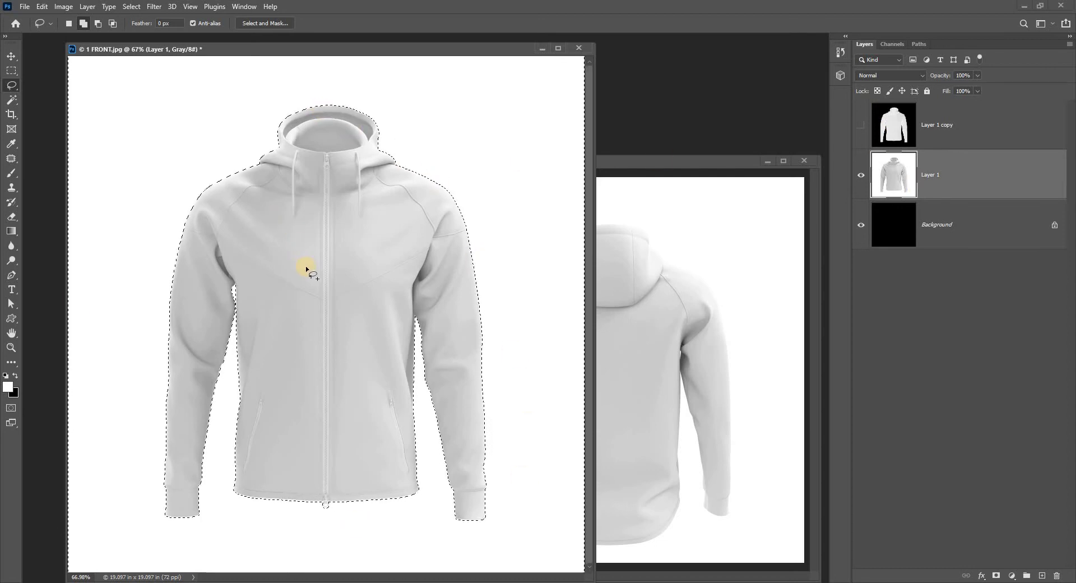
pyautogui.press('Delete')
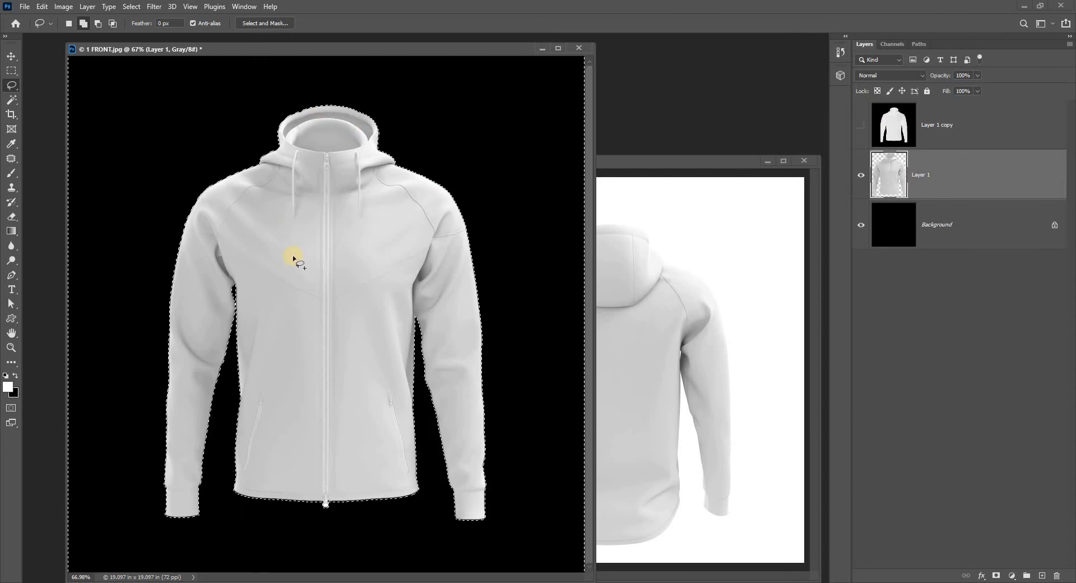
pyautogui.press('v')
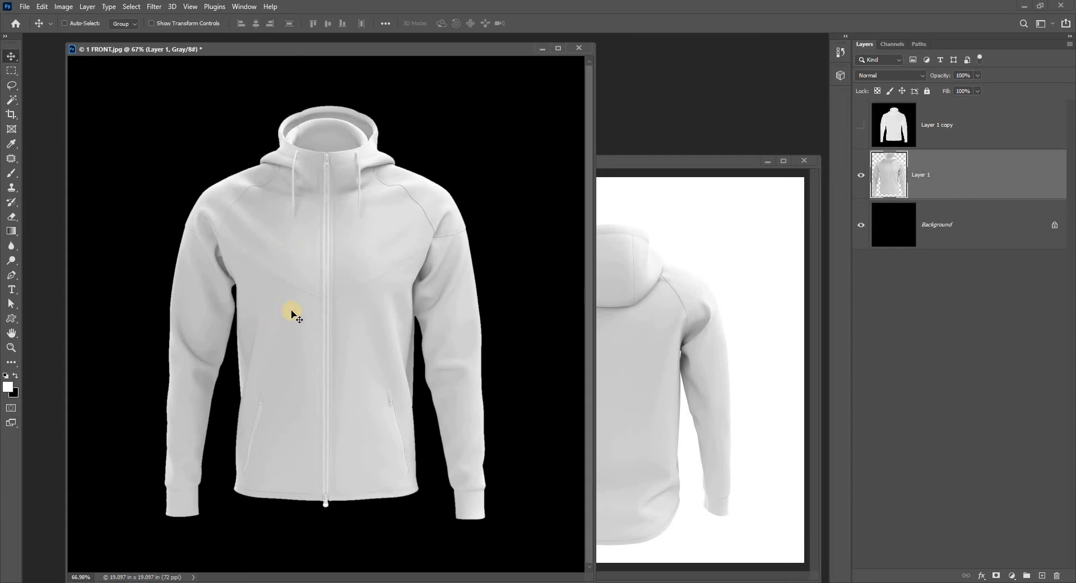
pyautogui.moveTo(276, 119); pyautogui.dragTo(360, 229)
pyautogui.moveTo(411, 256); pyautogui.dragTo(221, 326)
pyautogui.hotkey('ctrl', '0')
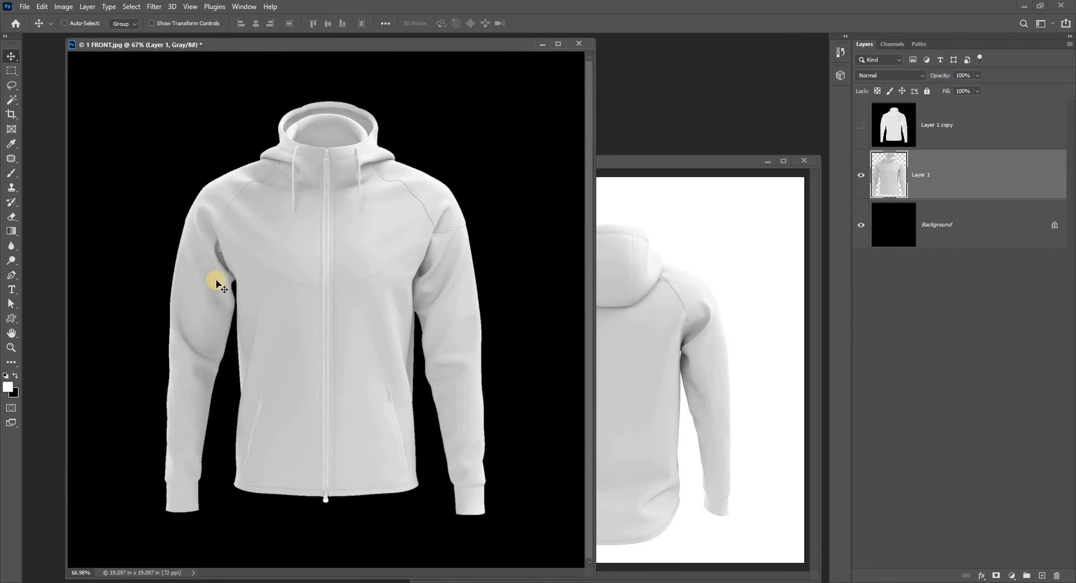
pyautogui.press('ctrl')
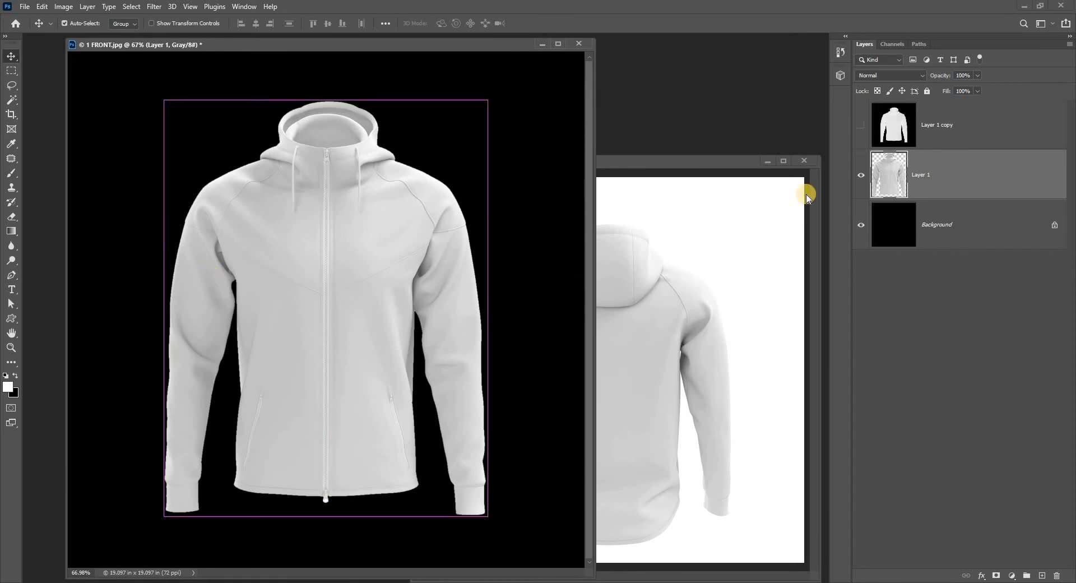
# Select the white hole inside the zipper pull with the Elliptical Marquee and cut it out of the jacket layer
pyautogui.moveTo(326, 494); pyautogui.dragTo(402, 492)
pyautogui.click(337, 469)
pyautogui.click(363, 487)
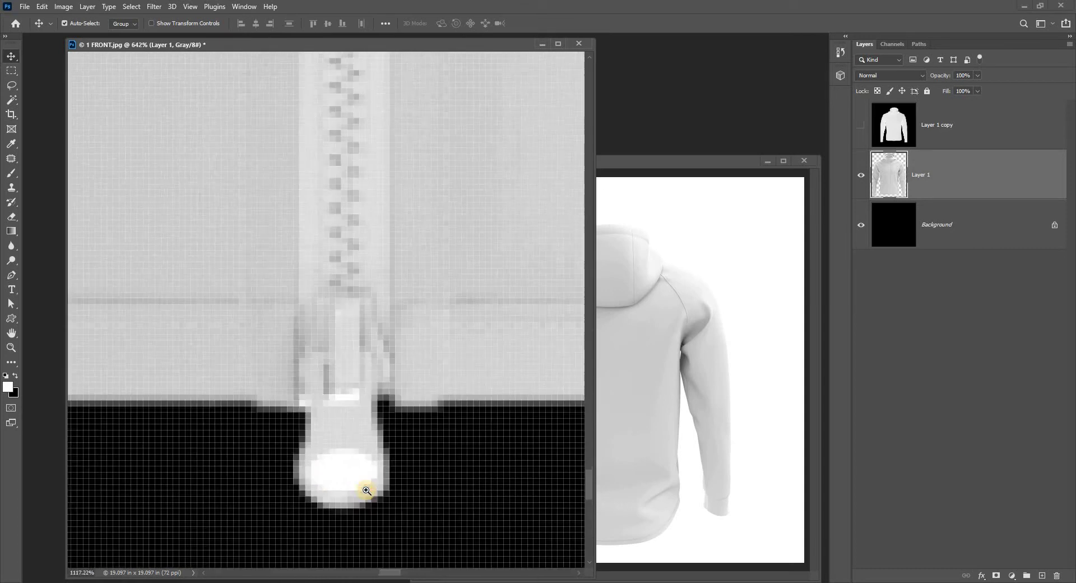
pyautogui.click(372, 494)
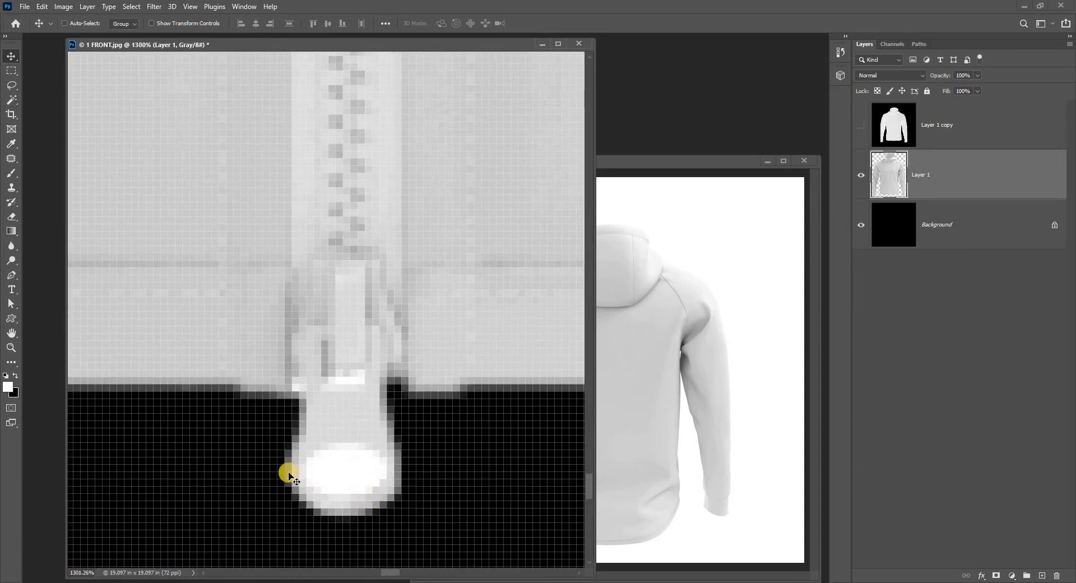
pyautogui.click(11, 85)
pyautogui.rightClick(11, 85)
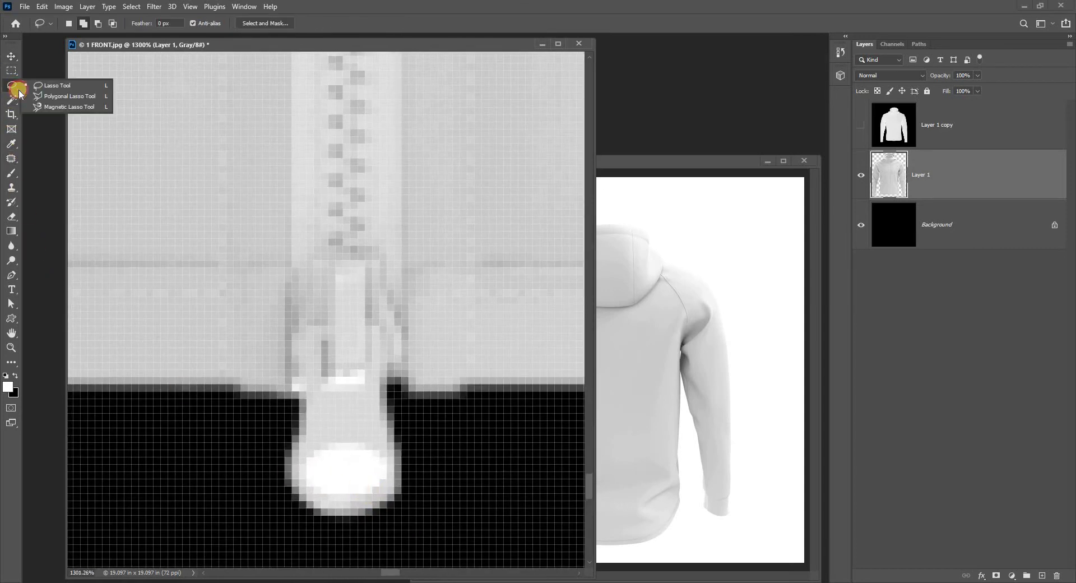
pyautogui.click(8, 74)
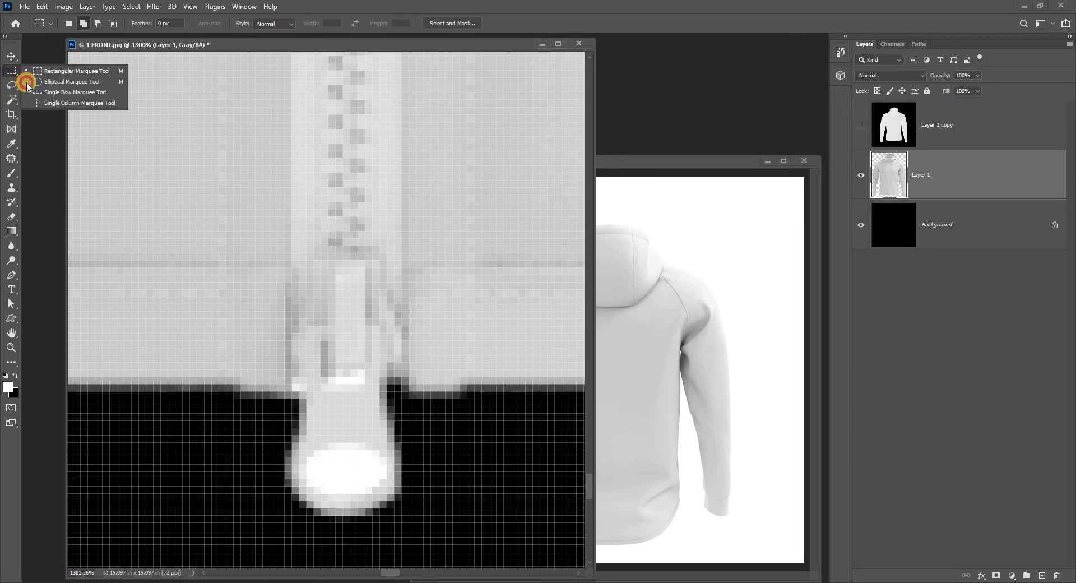
pyautogui.click(51, 82)
pyautogui.moveTo(344, 474); pyautogui.dragTo(363, 491)
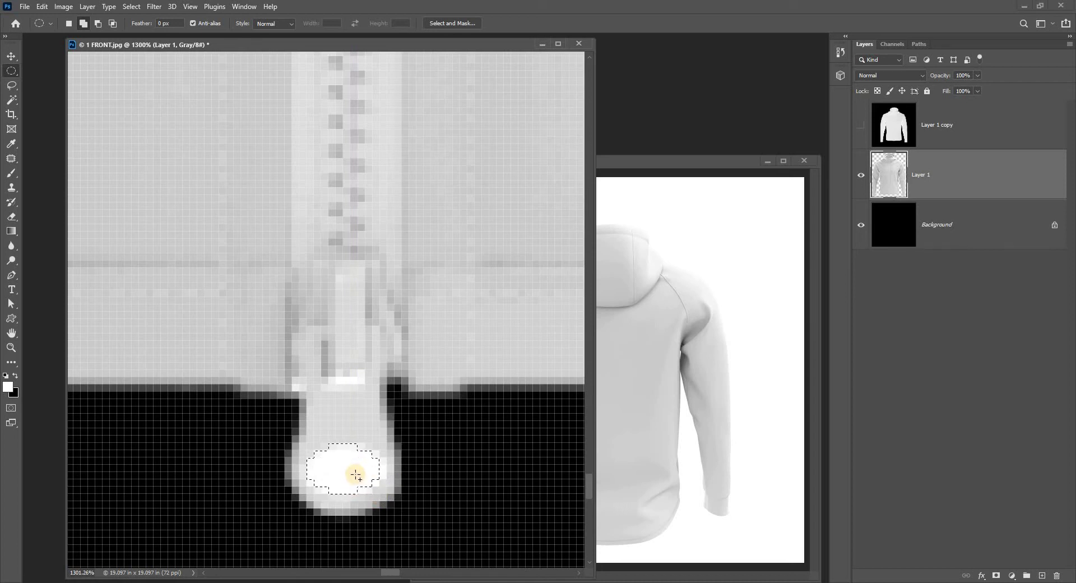
pyautogui.hotkey('ctrl', 'x')
pyautogui.hotkey('ctrl', '0')
pyautogui.press('v')
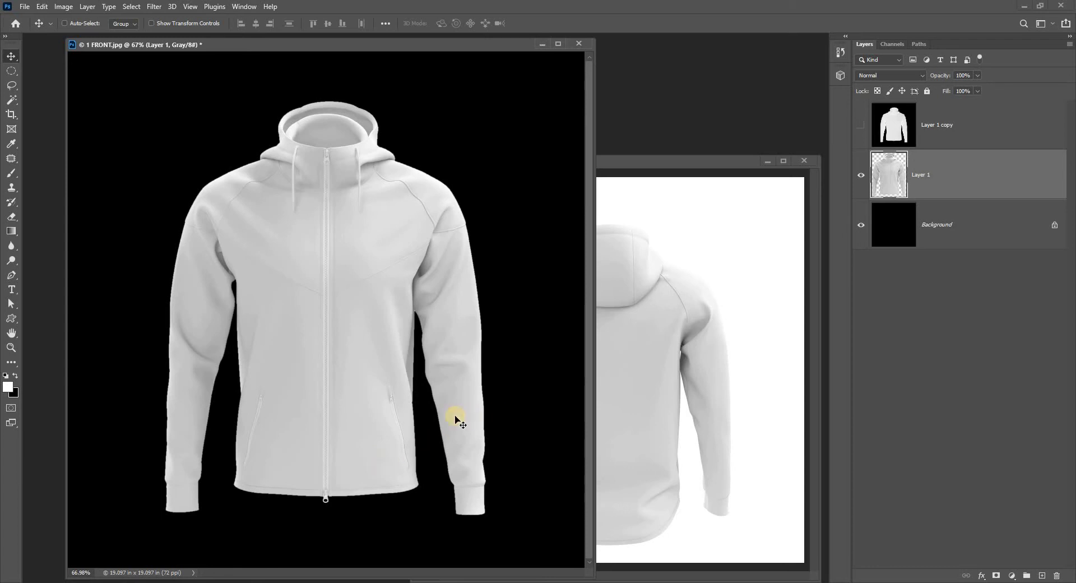
# Delete the hidden inverted jacket copy layer
pyautogui.moveTo(274, 191); pyautogui.dragTo(274, 190)
pyautogui.click(896, 125)
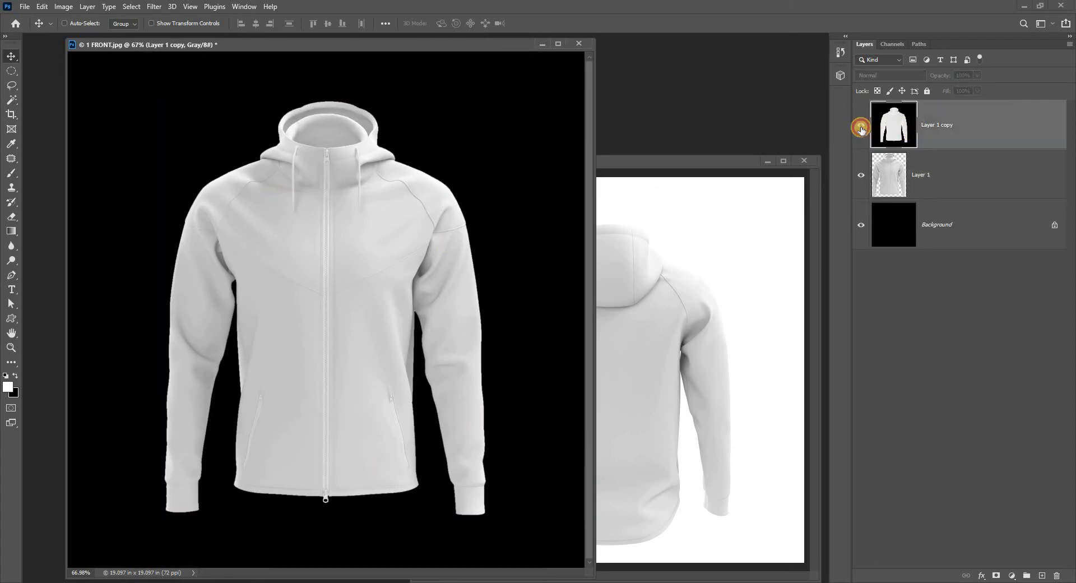
pyautogui.click(860, 126)
pyautogui.press('Delete')
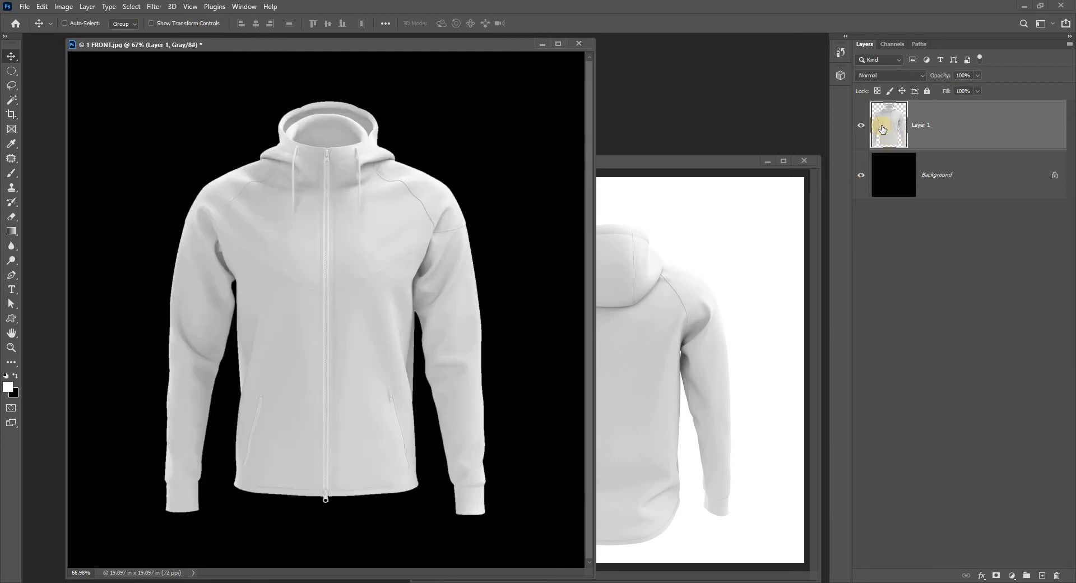
# Duplicate the cut-out jacket layer directly above the original
pyautogui.moveTo(515, 45); pyautogui.dragTo(496, 50)
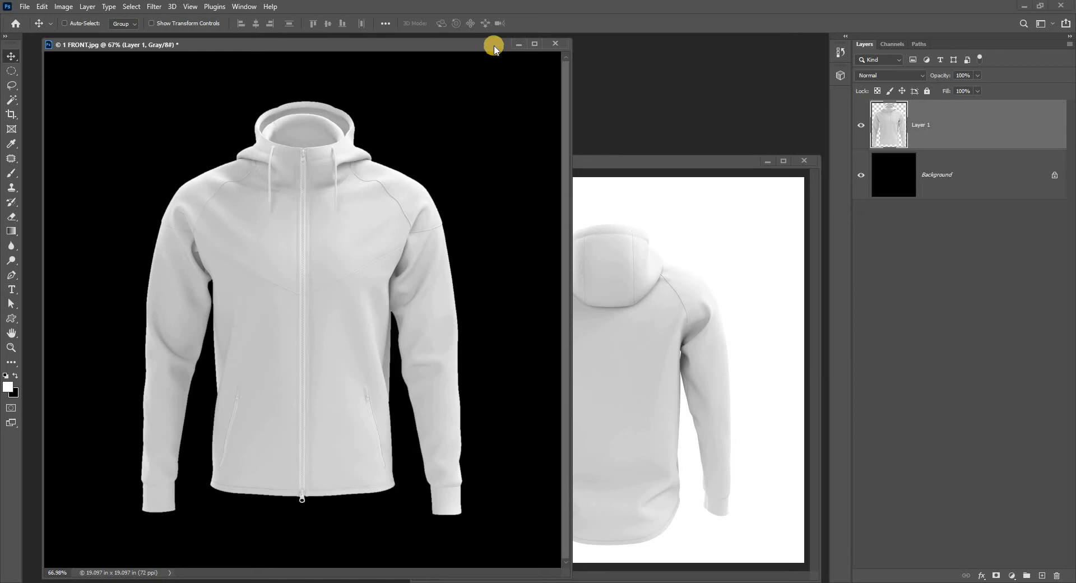
pyautogui.hotkey('ctrl', 'j')
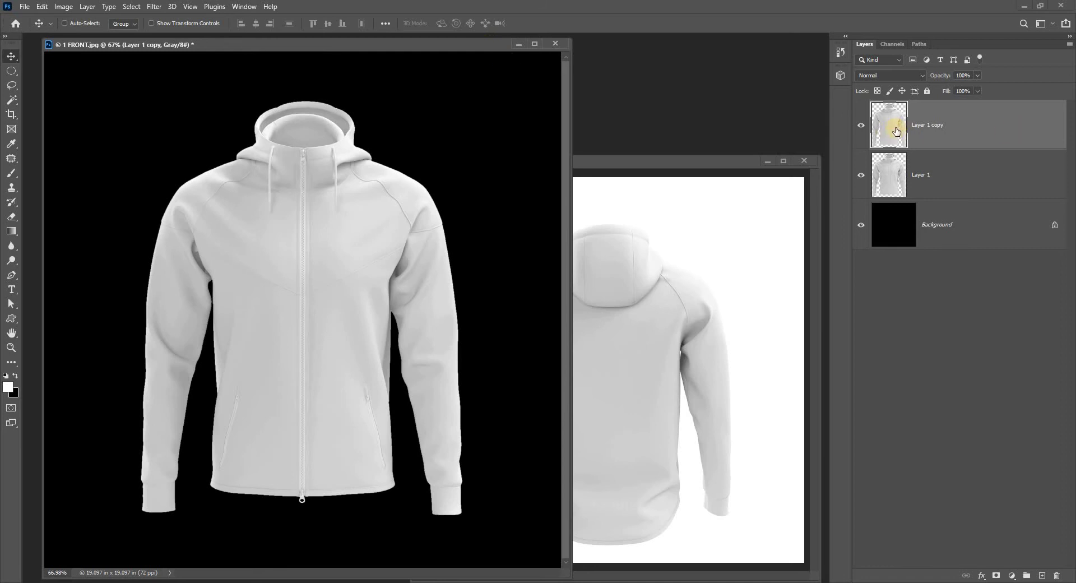
pyautogui.click(861, 128)
# Darken the jacket copy with Levels, using input levels 175, 0.53 and 243 and output levels 0 to 243
pyautogui.hotkey('ctrl', 'l')
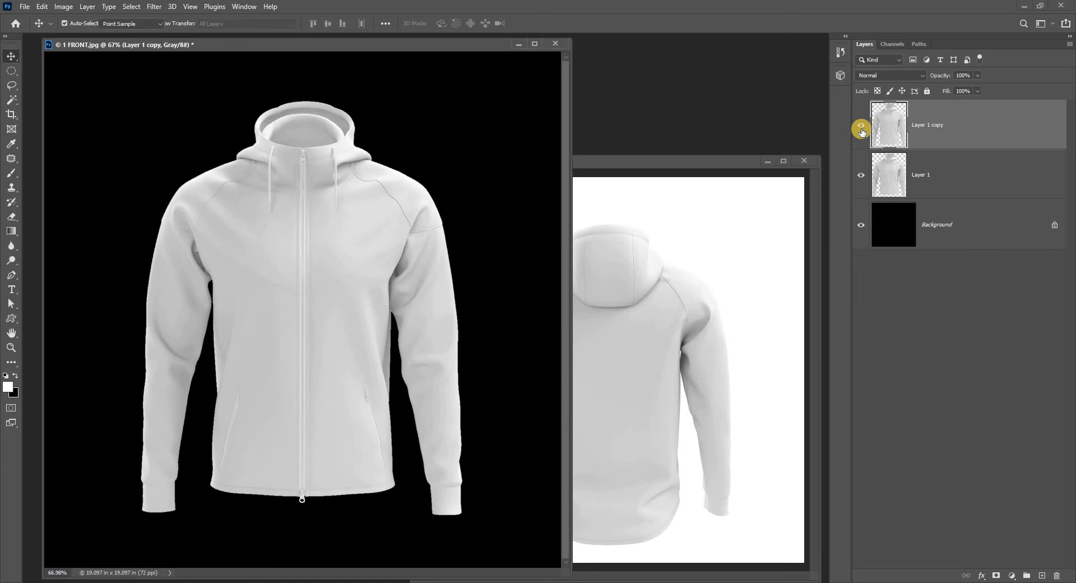
pyautogui.moveTo(877, 286); pyautogui.dragTo(865, 291)
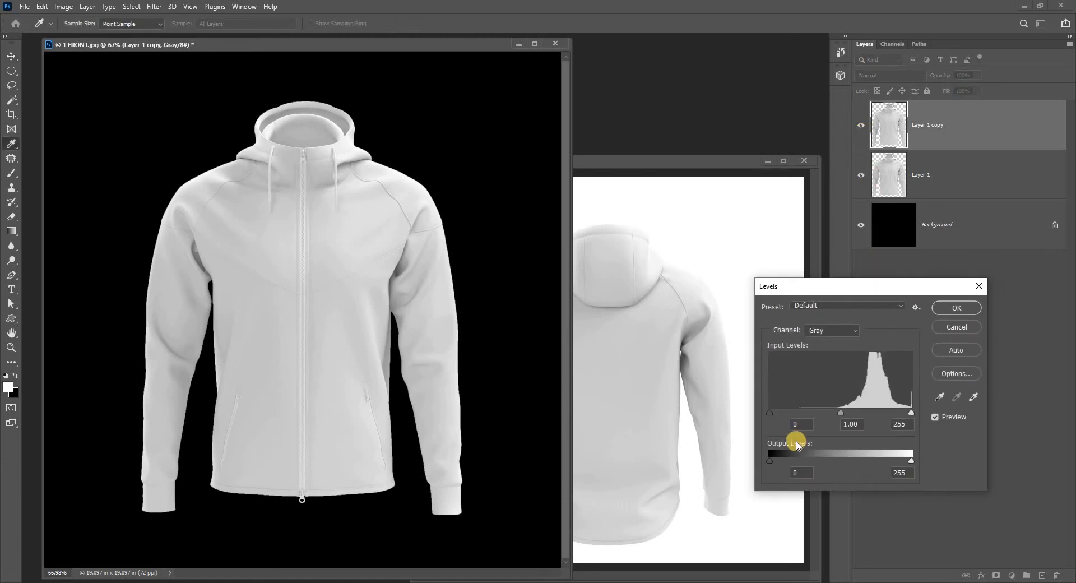
pyautogui.moveTo(771, 412); pyautogui.dragTo(868, 417)
pyautogui.click(851, 423)
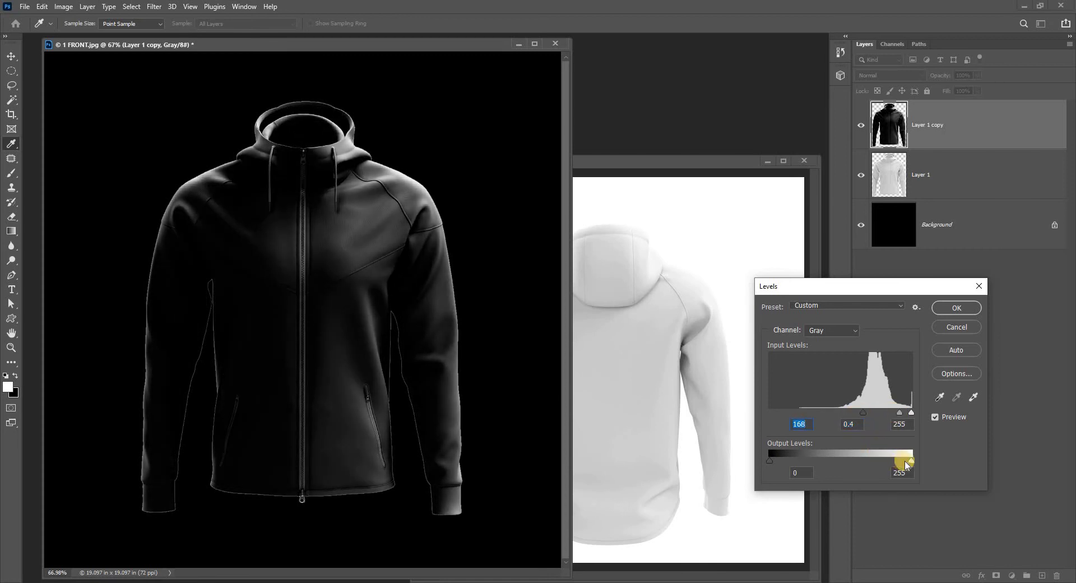
pyautogui.moveTo(899, 464)
pyautogui.mouseDown()
pyautogui.moveTo(888, 464)
pyautogui.moveTo(906, 461)
pyautogui.mouseUp()
pyautogui.moveTo(769, 458)
pyautogui.mouseDown()
pyautogui.moveTo(792, 451)
pyautogui.moveTo(768, 457)
pyautogui.mouseUp()
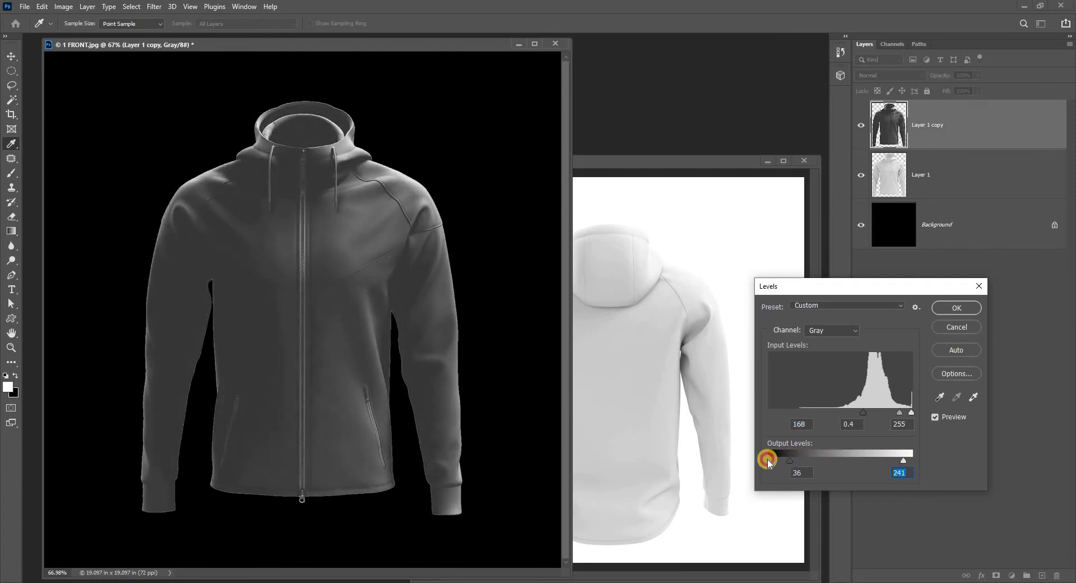
pyautogui.moveTo(904, 463)
pyautogui.mouseDown()
pyautogui.moveTo(881, 461)
pyautogui.moveTo(905, 461)
pyautogui.mouseUp()
pyautogui.moveTo(906, 415); pyautogui.dragTo(866, 414)
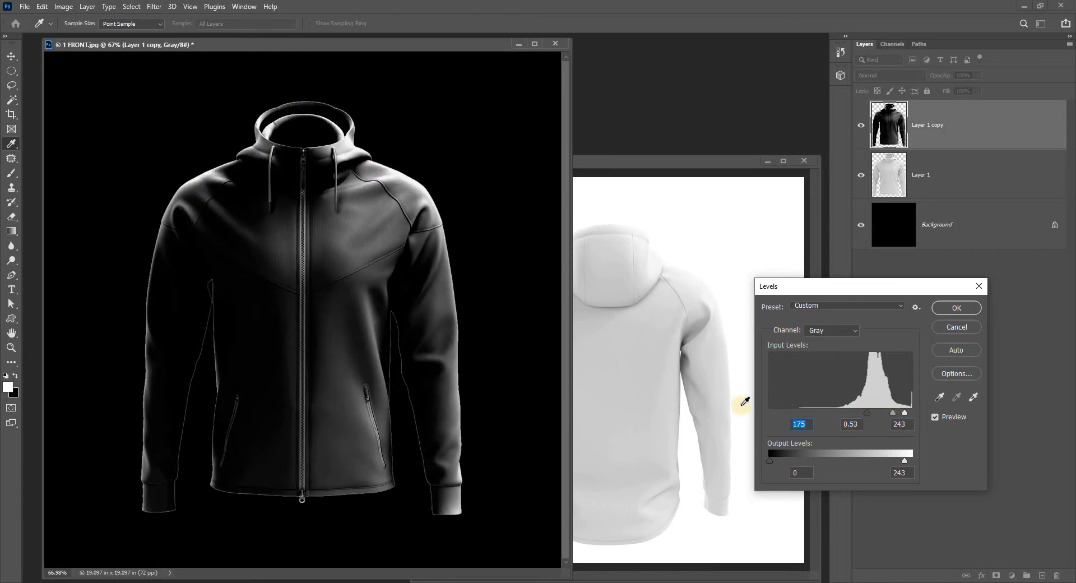
pyautogui.click(940, 309)
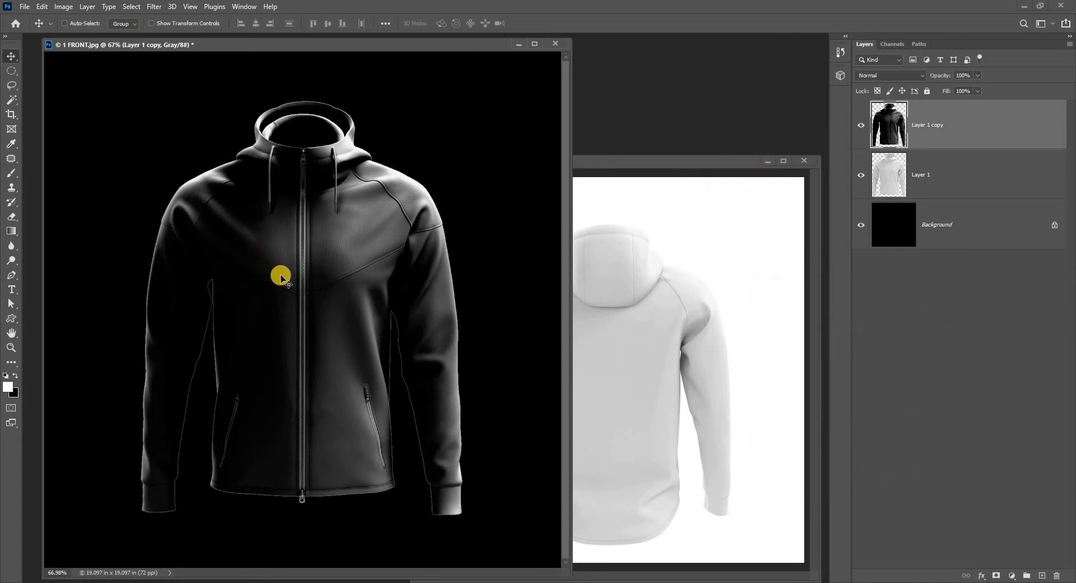
# Move the back jacket document window slightly higher and return to the front jacket document
pyautogui.moveTo(616, 163); pyautogui.dragTo(607, 128)
pyautogui.click(461, 46)
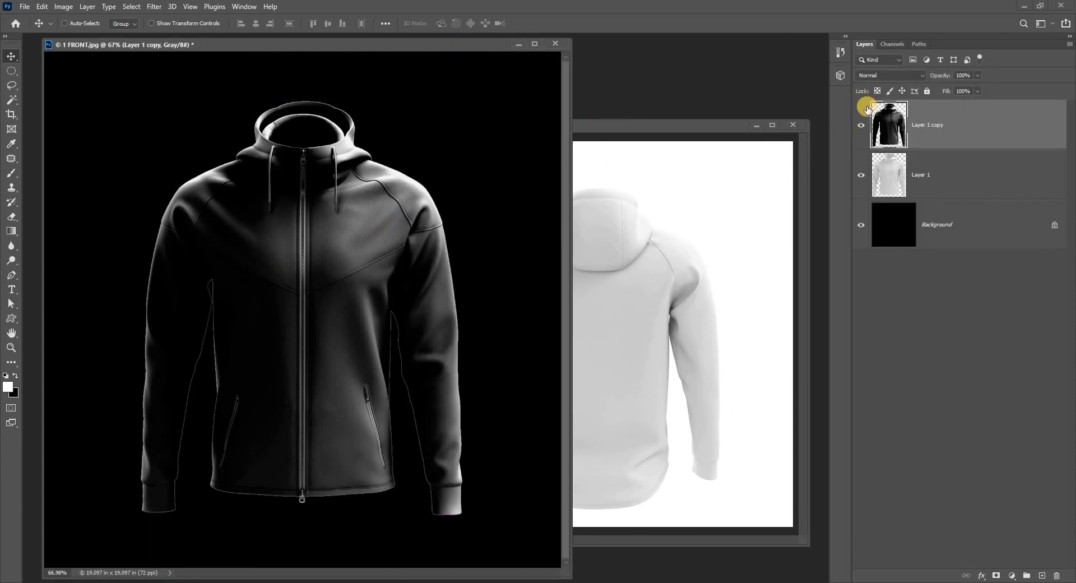
# Spread the front and back jacket document windows slightly farther apart, keeping the front jacket document active
pyautogui.moveTo(344, 44); pyautogui.dragTo(331, 46)
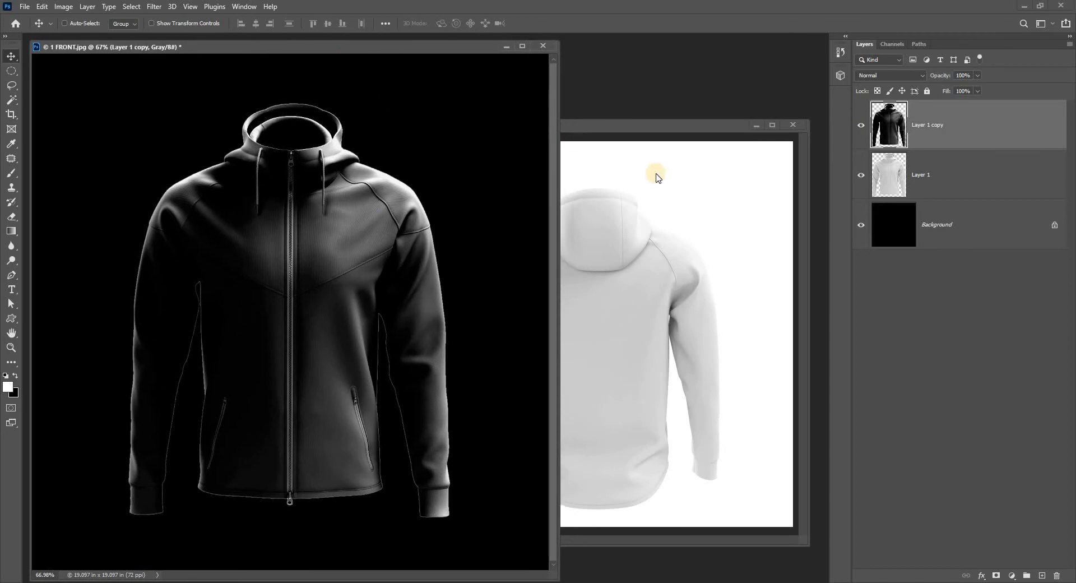
pyautogui.moveTo(594, 125); pyautogui.dragTo(607, 113)
pyautogui.click(500, 90)
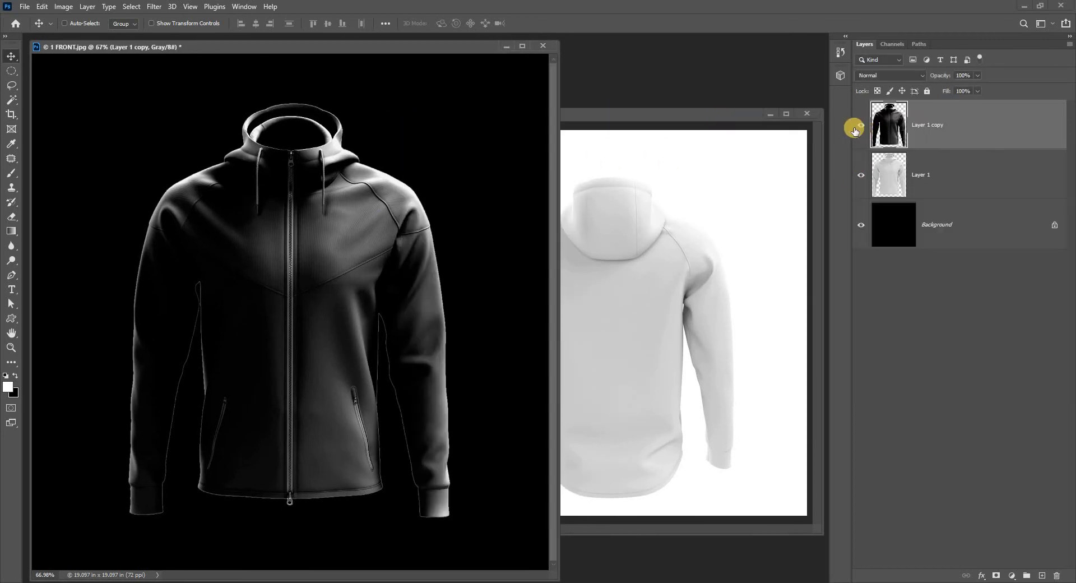
# Compare the darkened front jacket copy with the original by toggling the visibility of the jacket layers
pyautogui.click(856, 125)
pyautogui.click(857, 125)
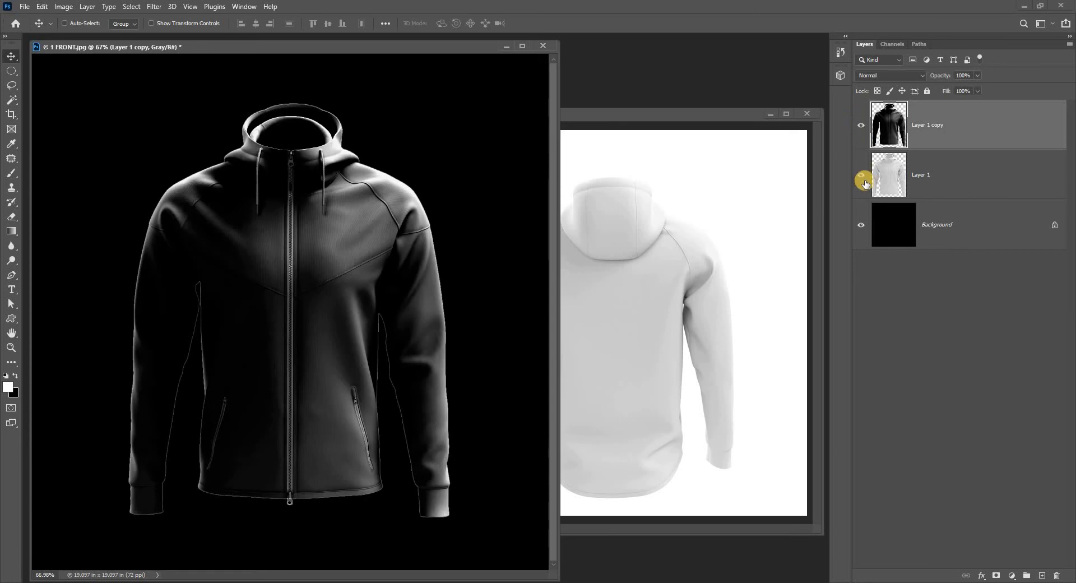
pyautogui.click(860, 125)
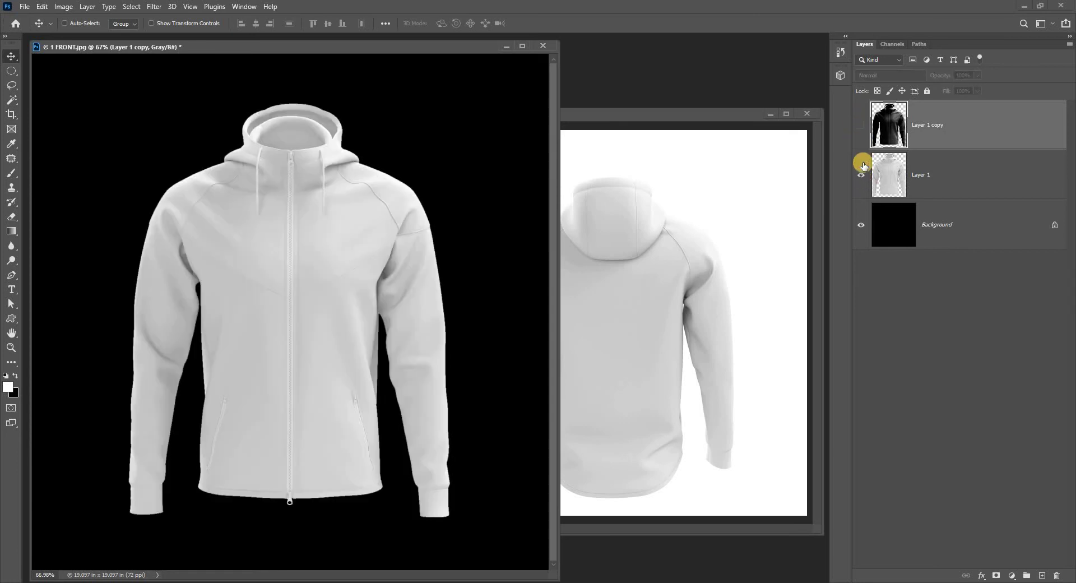
pyautogui.click(860, 178)
pyautogui.click(860, 177)
pyautogui.click(860, 125)
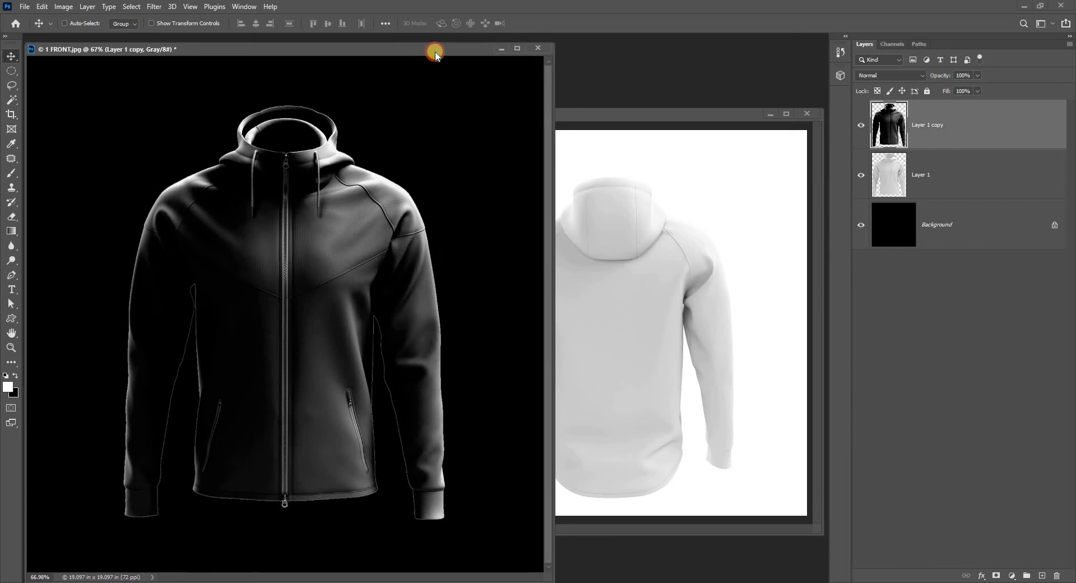
# Save the front jacket document as 1 FRONT in Photoshop PSD format in the hoodie 3d mockup folder
pyautogui.moveTo(432, 47); pyautogui.dragTo(435, 53)
pyautogui.hotkey('ctrl', 'shift', 's')
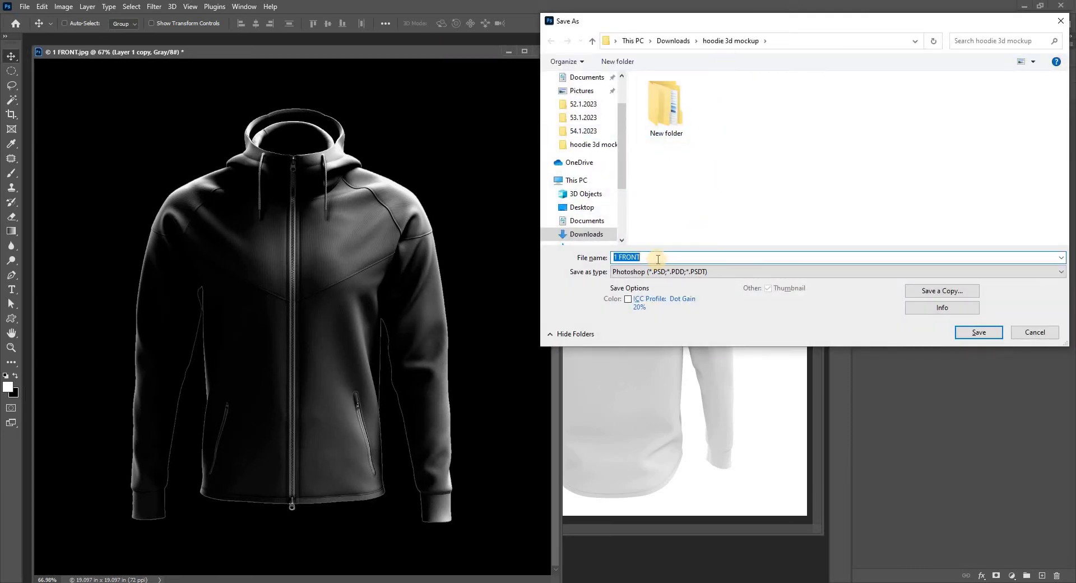
pyautogui.click(714, 272)
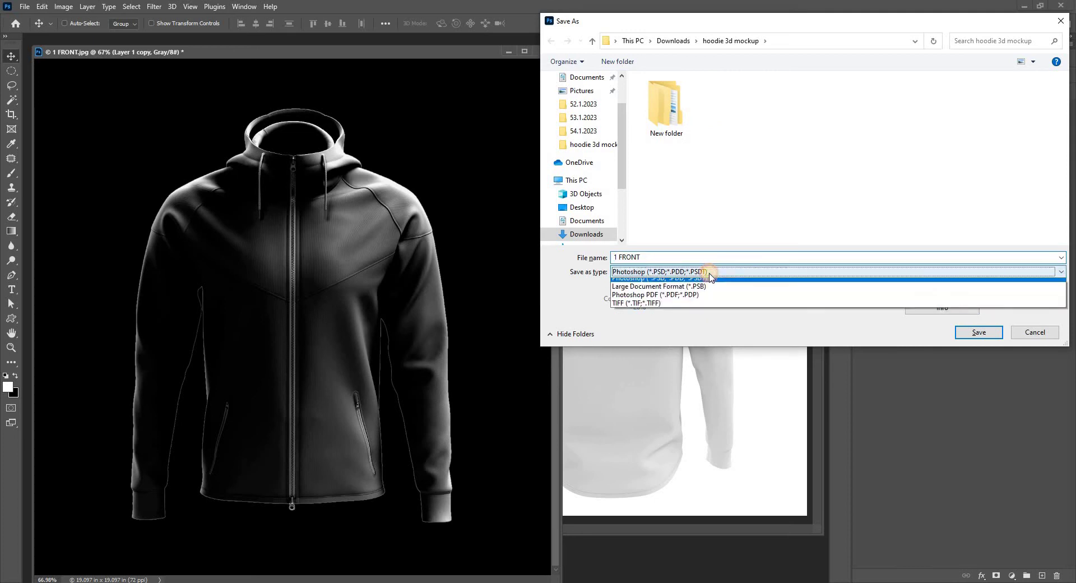
pyautogui.click(592, 267)
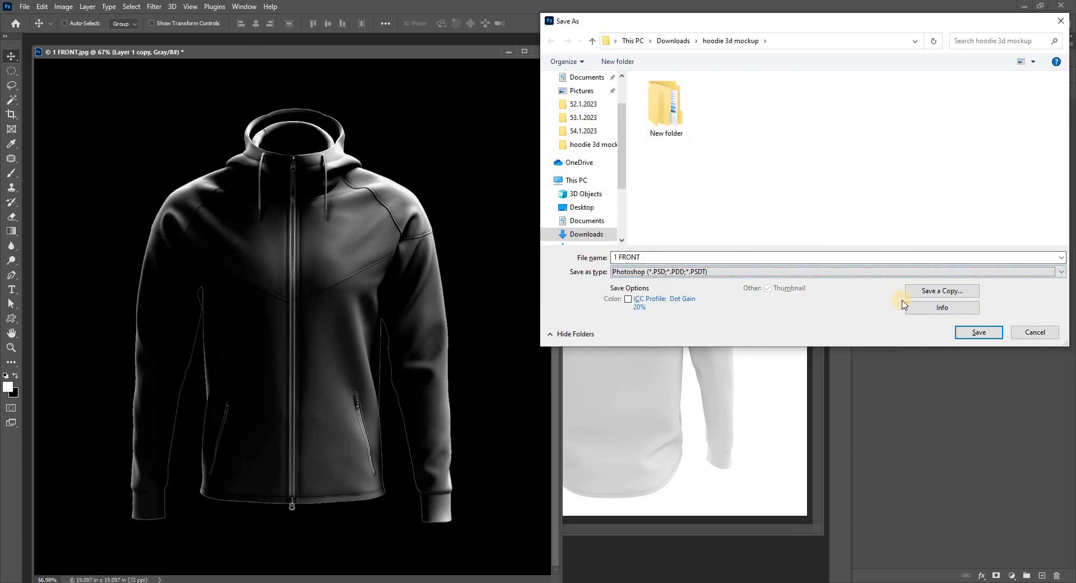
pyautogui.click(978, 332)
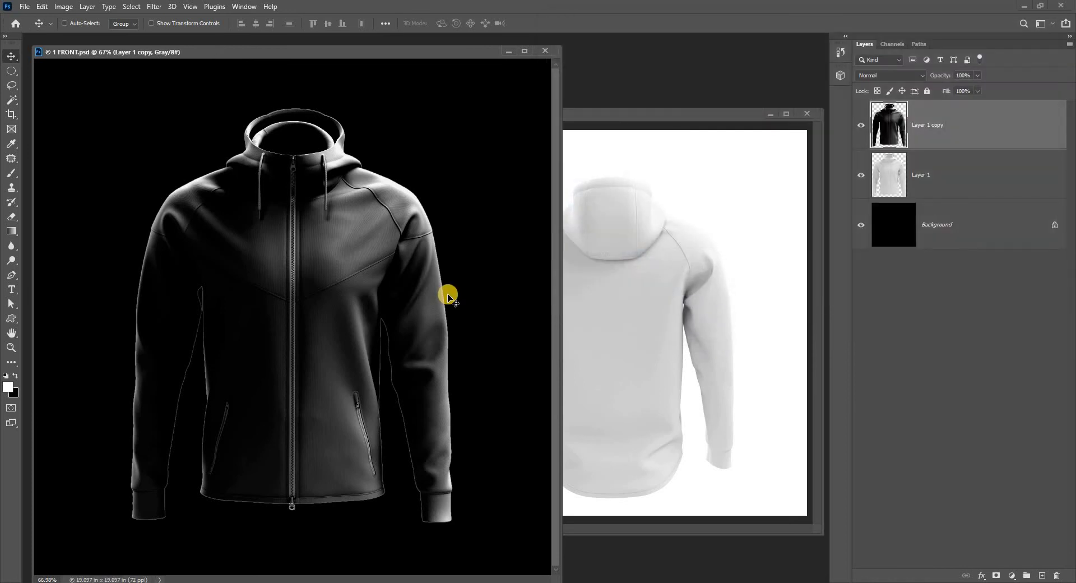
# Enlarge the back jacket document's view and cut its whole image onto a new layer above a black background
pyautogui.click(668, 311)
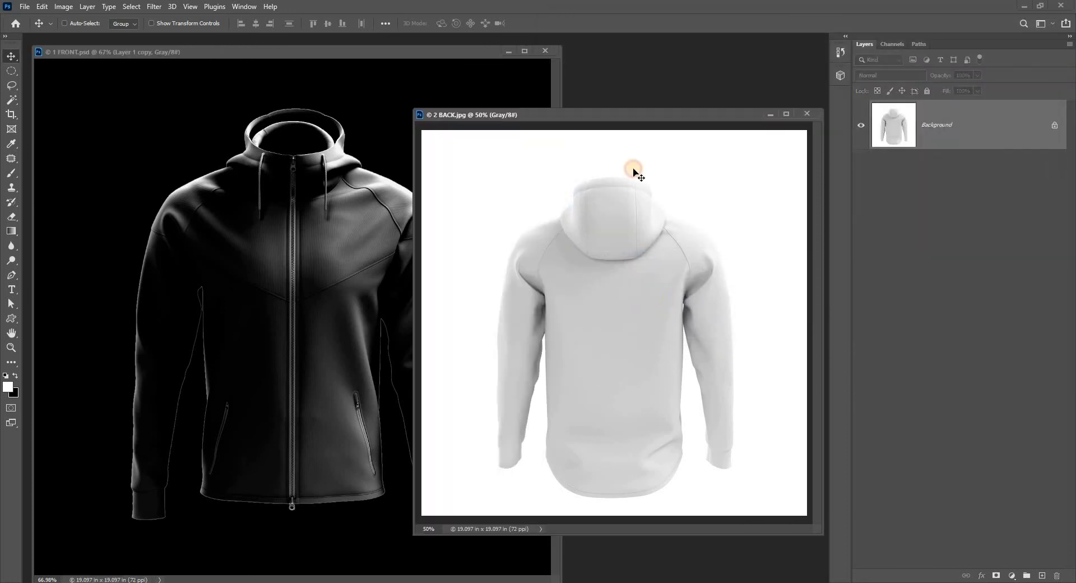
pyautogui.moveTo(607, 113); pyautogui.dragTo(580, 118)
pyautogui.hotkey('ctrl', '0')
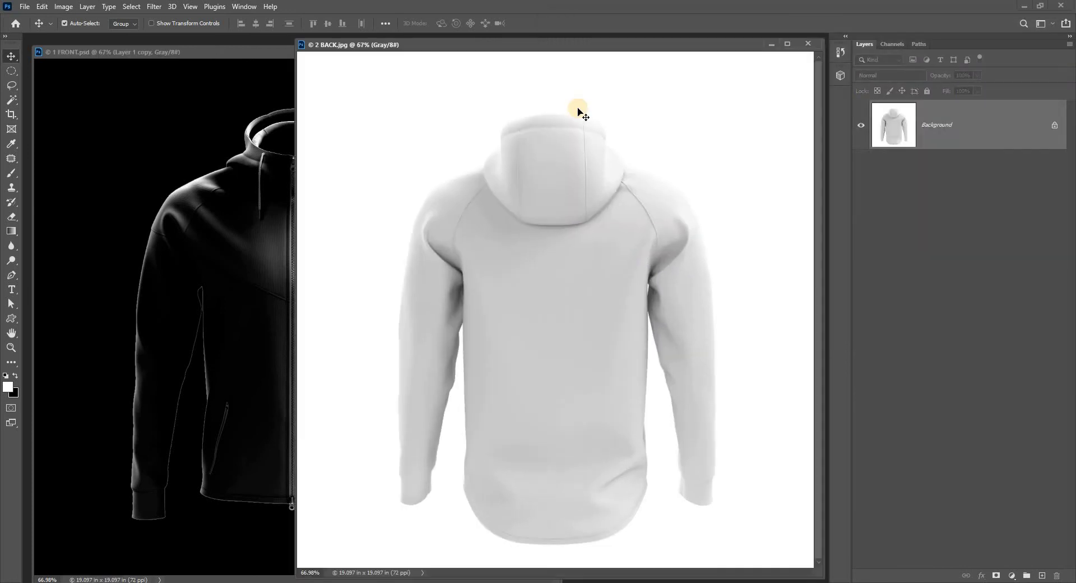
pyautogui.click(259, 160)
pyautogui.click(622, 216)
pyautogui.hotkey('ctrl', 'shift', 'j')
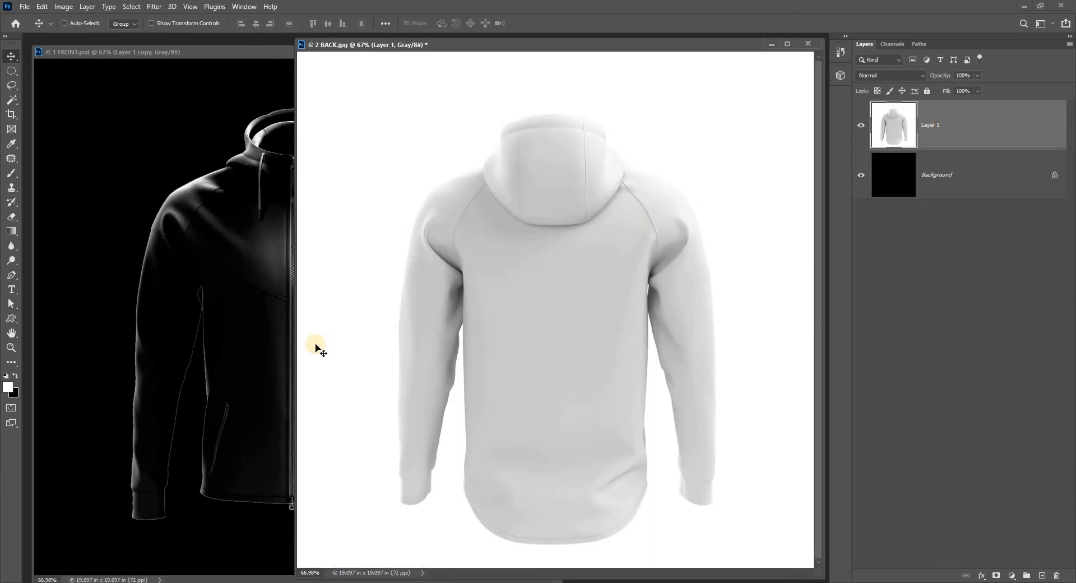
# Make an inverted copy of the back jacket layer and brighten it with a Levels midtone of 9.99
pyautogui.keyDown('ctrl'); pyautogui.click(344, 318); pyautogui.keyUp('ctrl')
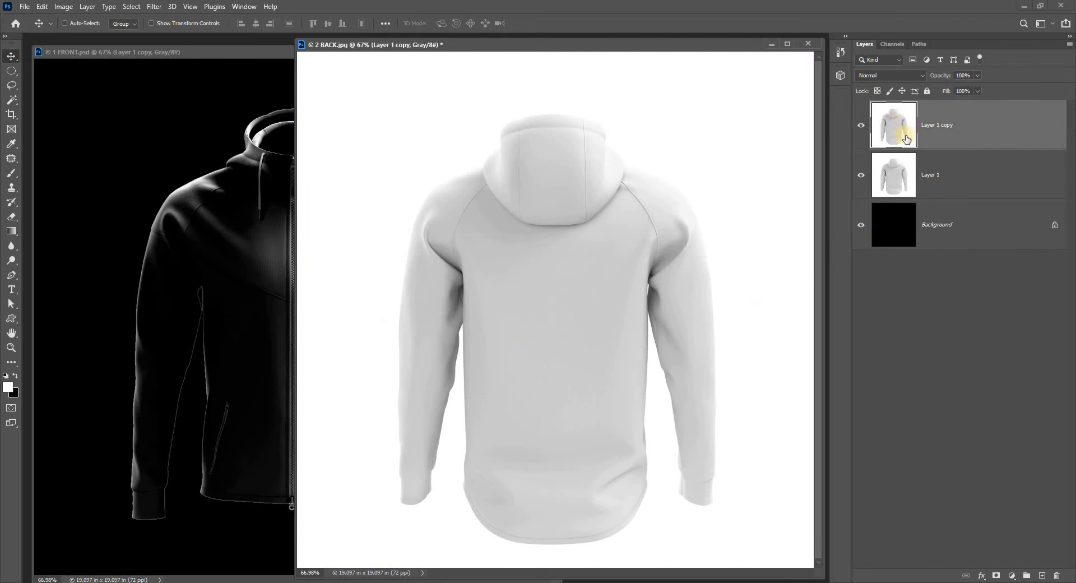
pyautogui.hotkey('ctrl', 'i')
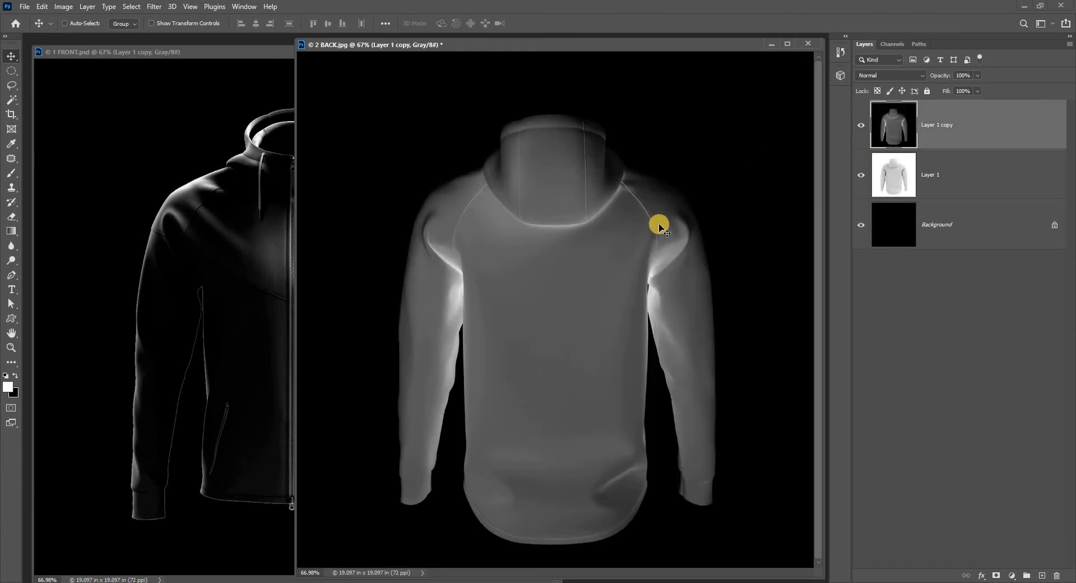
pyautogui.hotkey('ctrl', 'l')
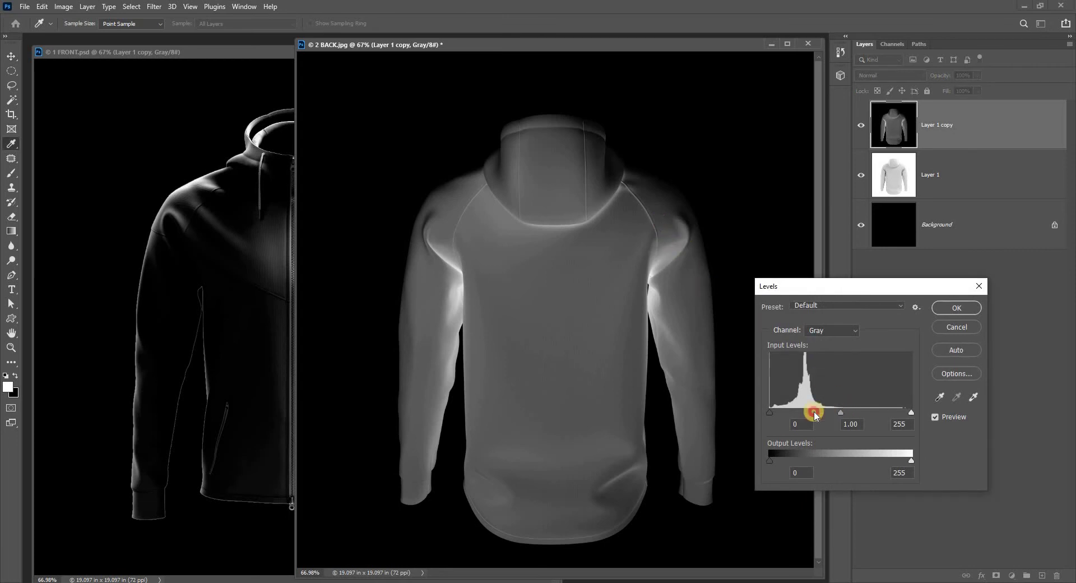
pyautogui.moveTo(813, 414); pyautogui.dragTo(720, 409)
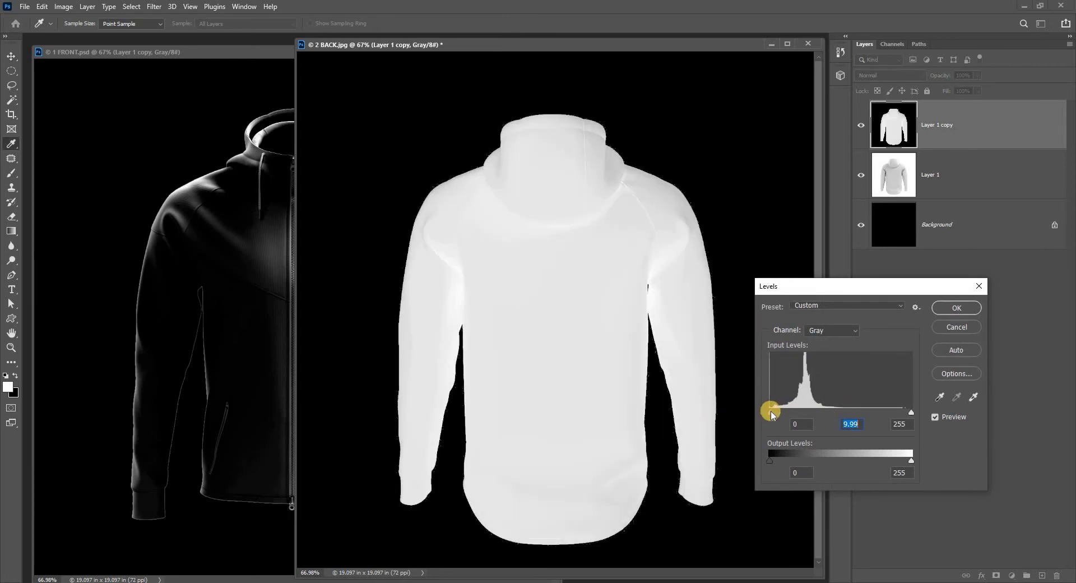
pyautogui.click(943, 308)
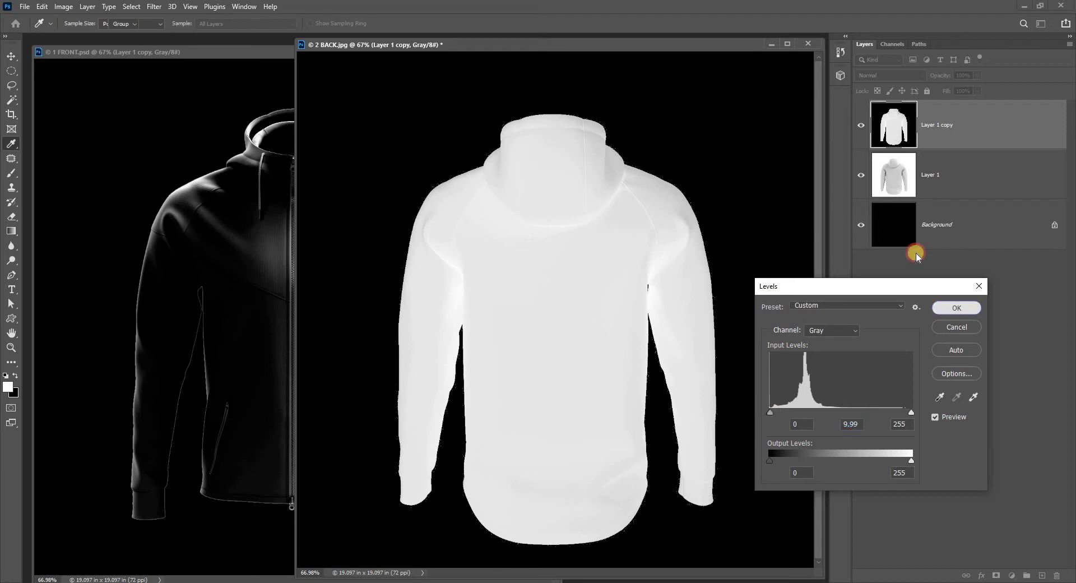
# Select the black area around the back jacket with the Magic Wand and hide the inverted copy layer
pyautogui.press('w')
pyautogui.click(491, 104)
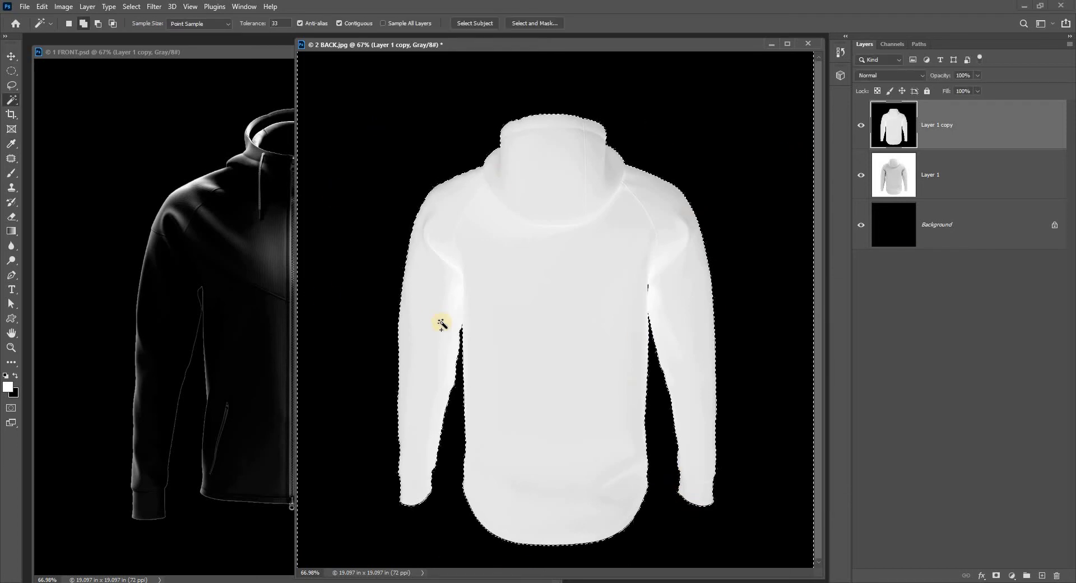
pyautogui.click(861, 128)
pyautogui.moveTo(644, 47); pyautogui.dragTo(581, 43)
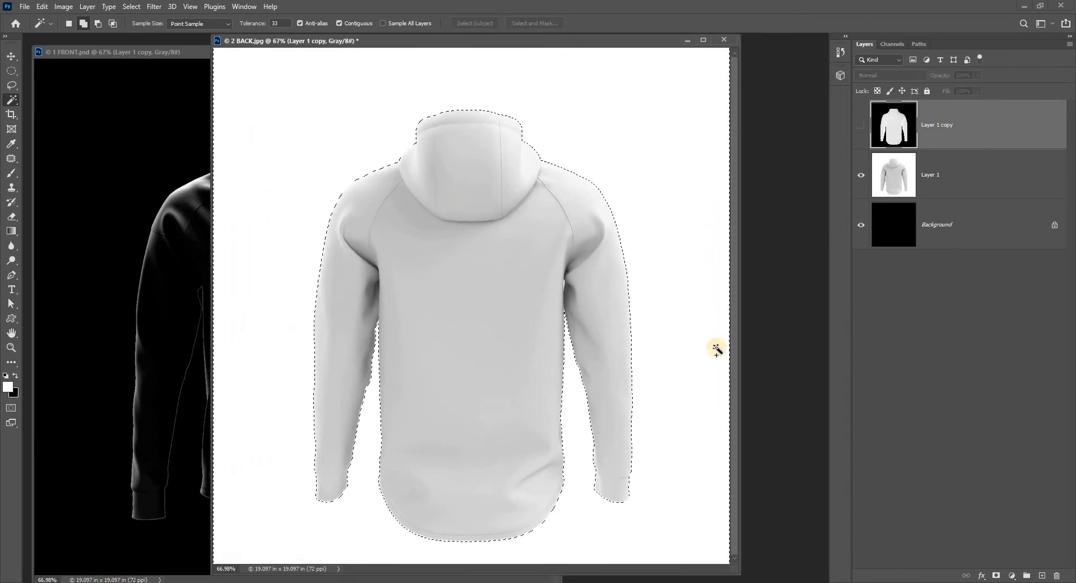
# Feather the selection by 0.5 pixels and delete the white backdrop from the original back jacket layer
pyautogui.click(910, 174)
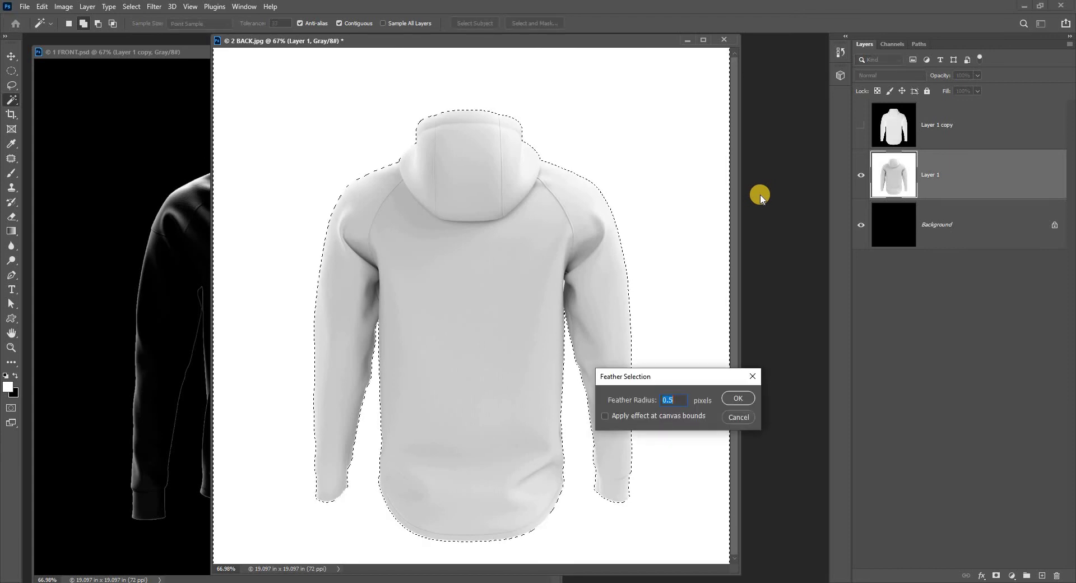
pyautogui.press('Return')
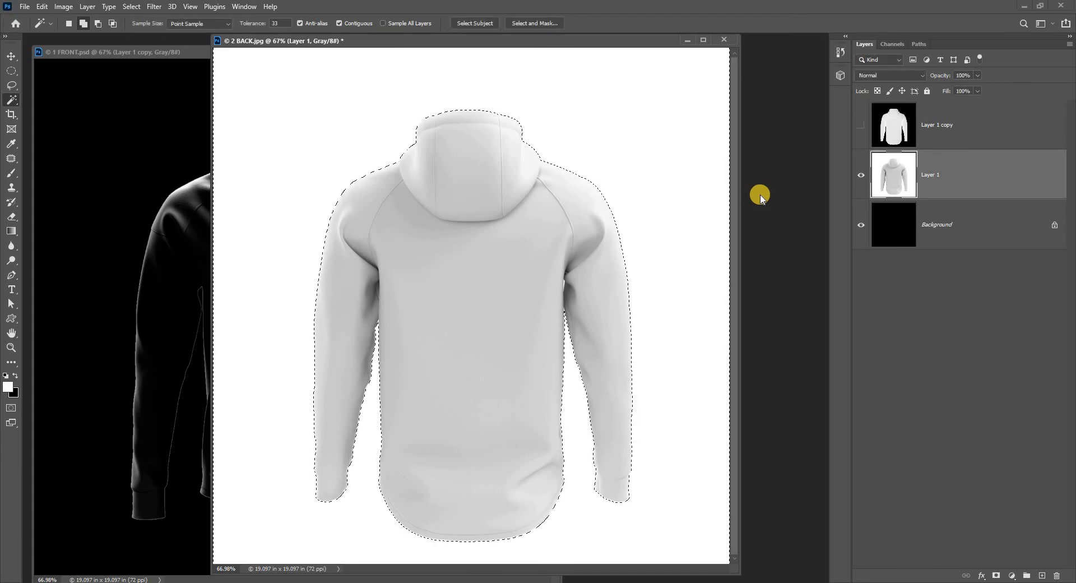
pyautogui.press('Delete')
pyautogui.hotkey('ctrl', 'd')
pyautogui.press('v')
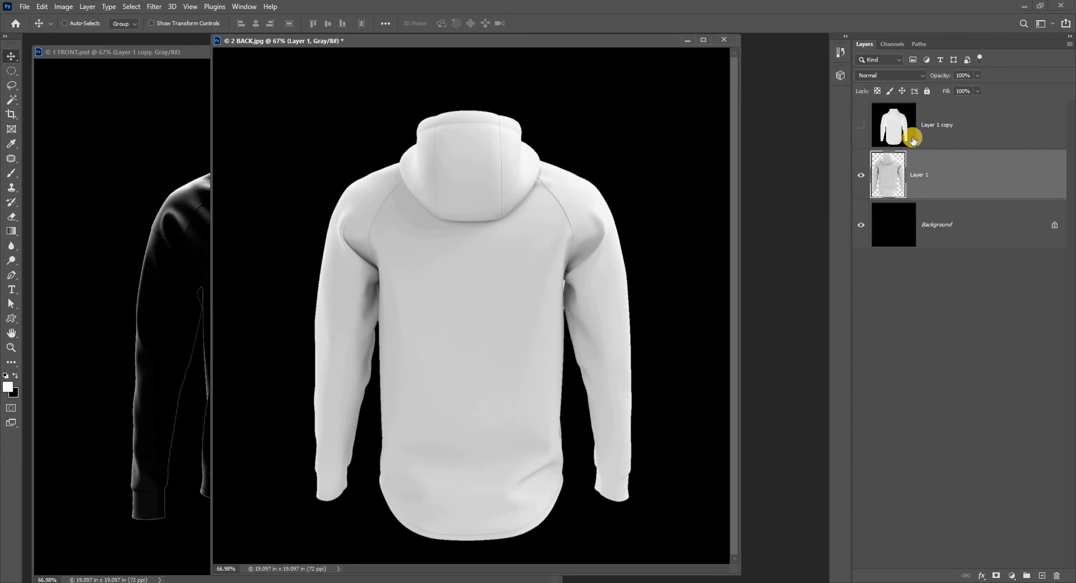
# Delete the hidden inverted copy layer from the back jacket document
pyautogui.click(871, 124)
pyautogui.click(863, 124)
pyautogui.press('Delete')
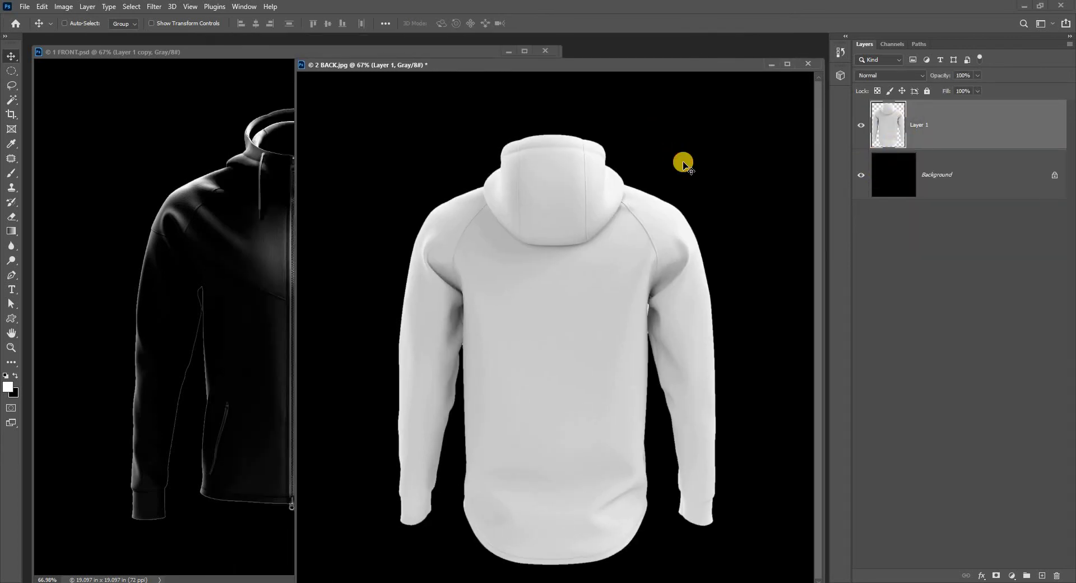
# Duplicate the cut-out back jacket layer and darken the copy with Levels, using input levels 26, 0.09 and 240
pyautogui.moveTo(684, 163); pyautogui.dragTo(685, 164)
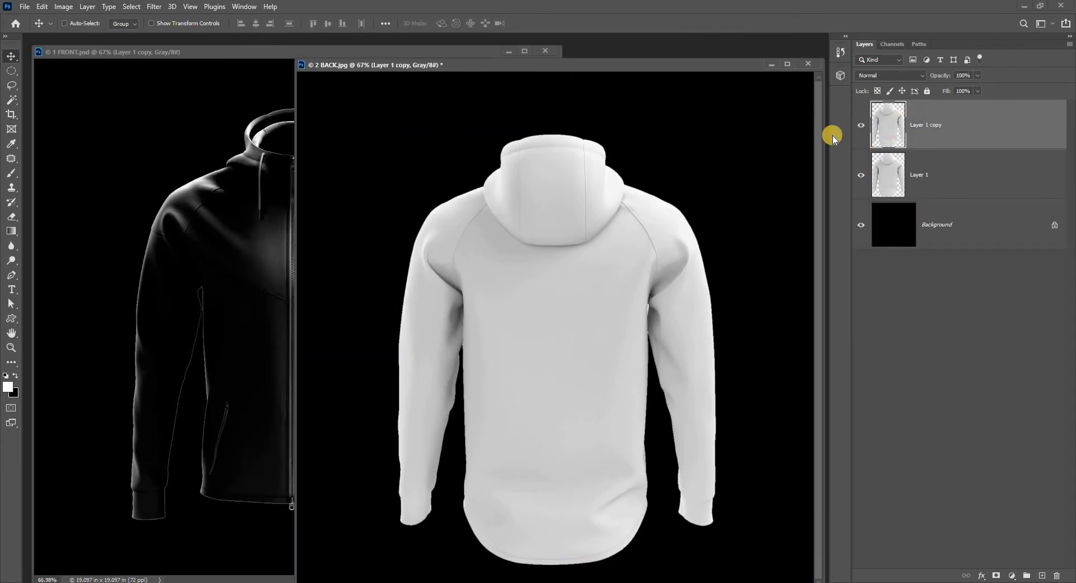
pyautogui.hotkey('ctrl', 'l')
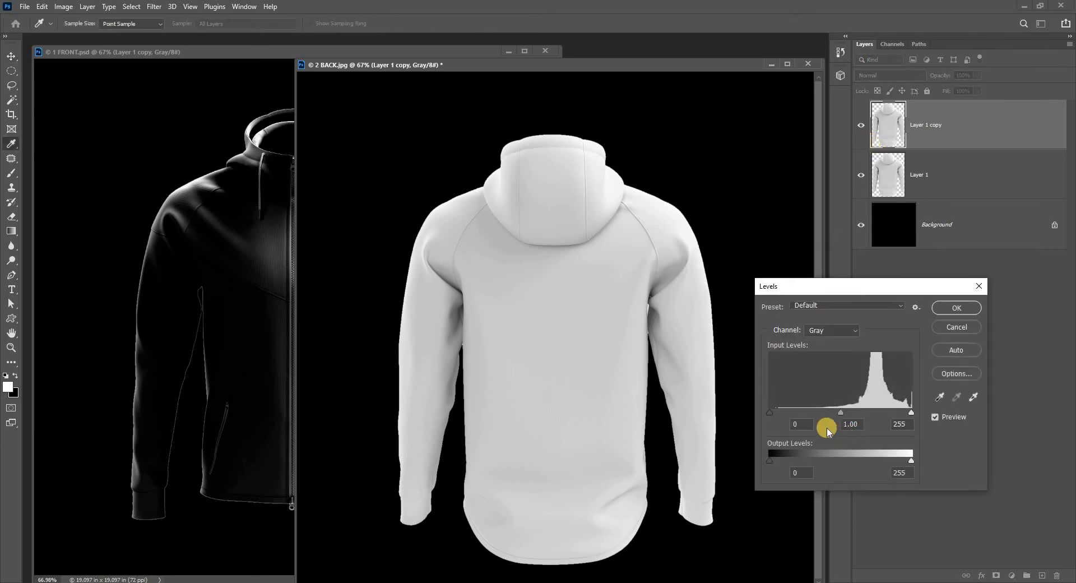
pyautogui.moveTo(839, 413); pyautogui.dragTo(905, 415)
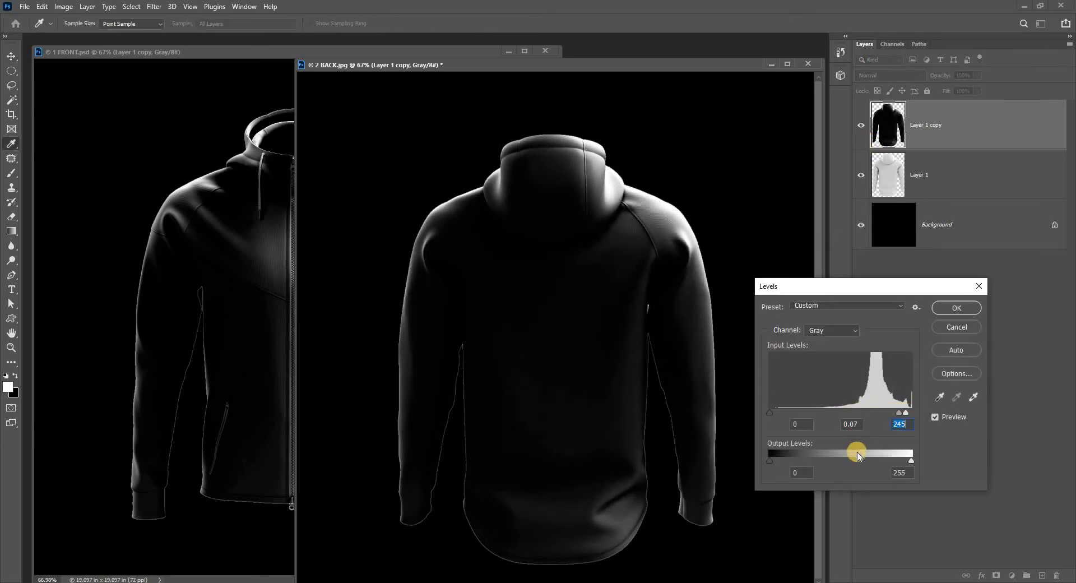
pyautogui.moveTo(897, 468); pyautogui.dragTo(906, 463)
pyautogui.moveTo(769, 413); pyautogui.dragTo(785, 415)
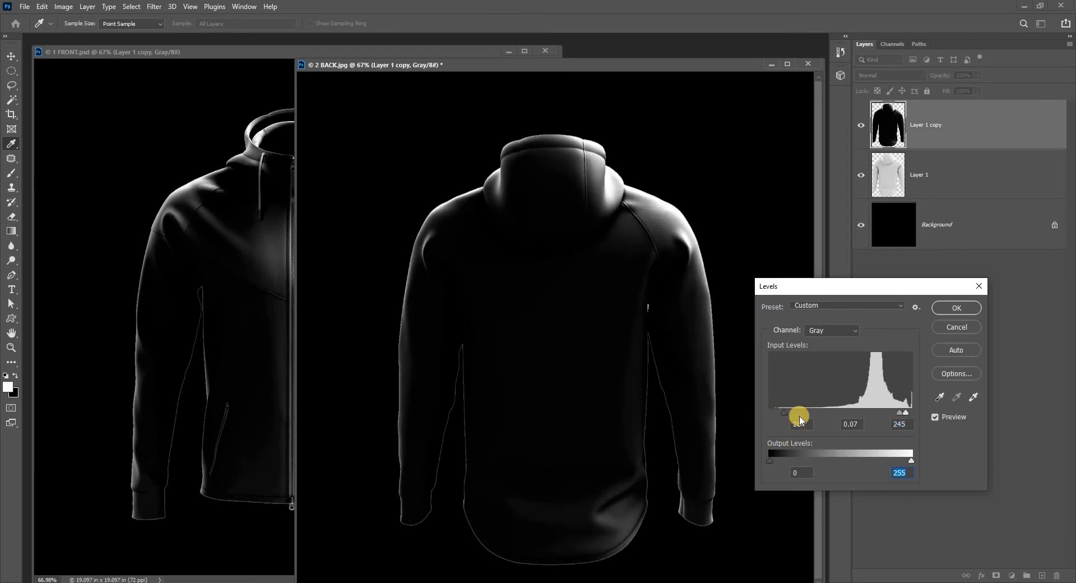
pyautogui.moveTo(899, 415); pyautogui.dragTo(899, 415)
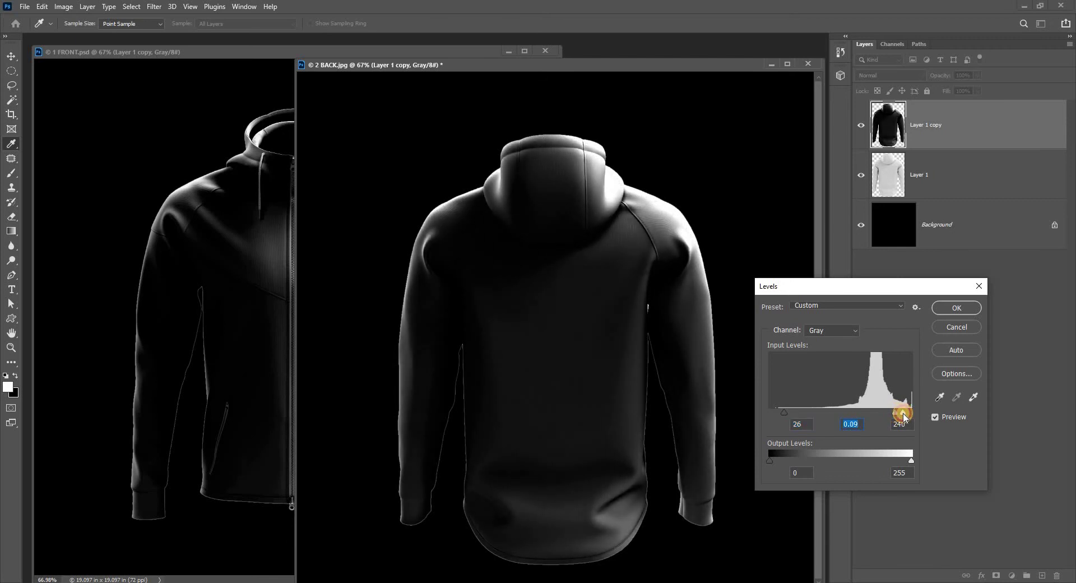
pyautogui.click(958, 312)
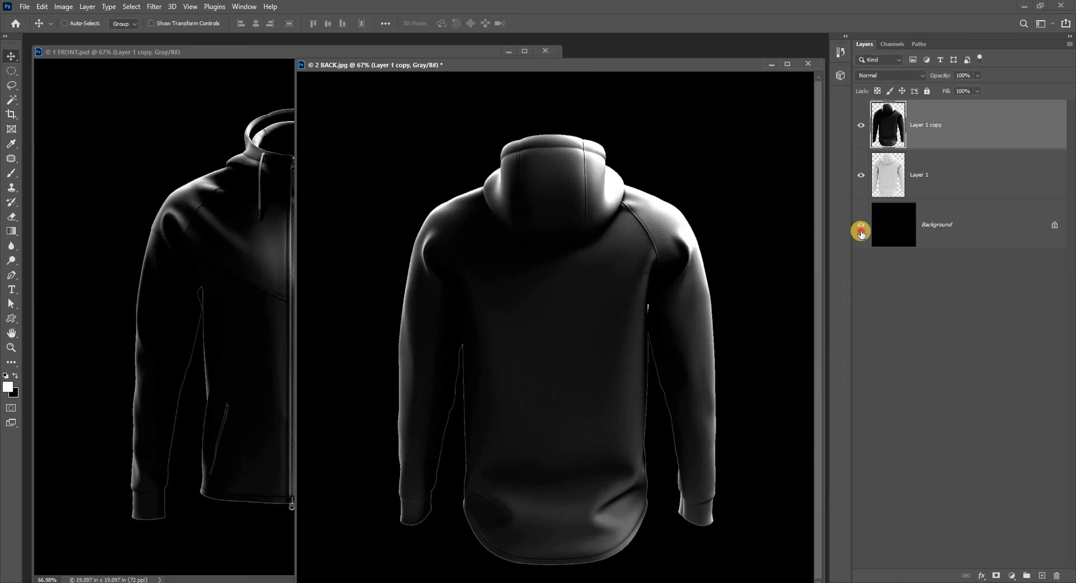
# Fill the Background layer of the back jacket document with white
pyautogui.click(862, 231)
pyautogui.click(862, 231)
pyautogui.keyDown('ctrl'); pyautogui.click(755, 243); pyautogui.keyUp('ctrl')
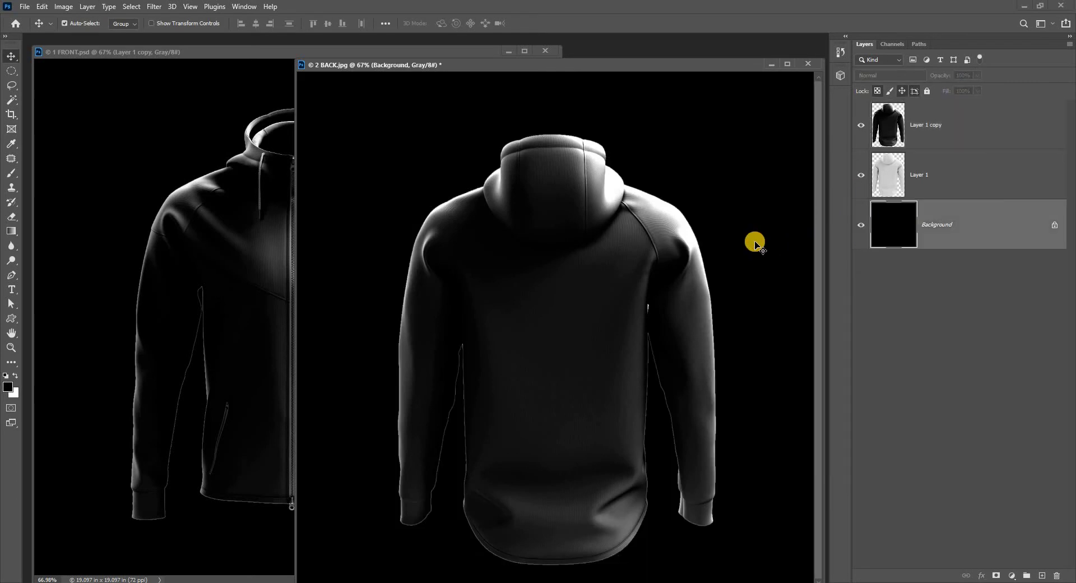
pyautogui.hotkey('ctrl', 'BackSpace')
# Switch to the front jacket document and fill its Background layer with white
pyautogui.click(204, 189)
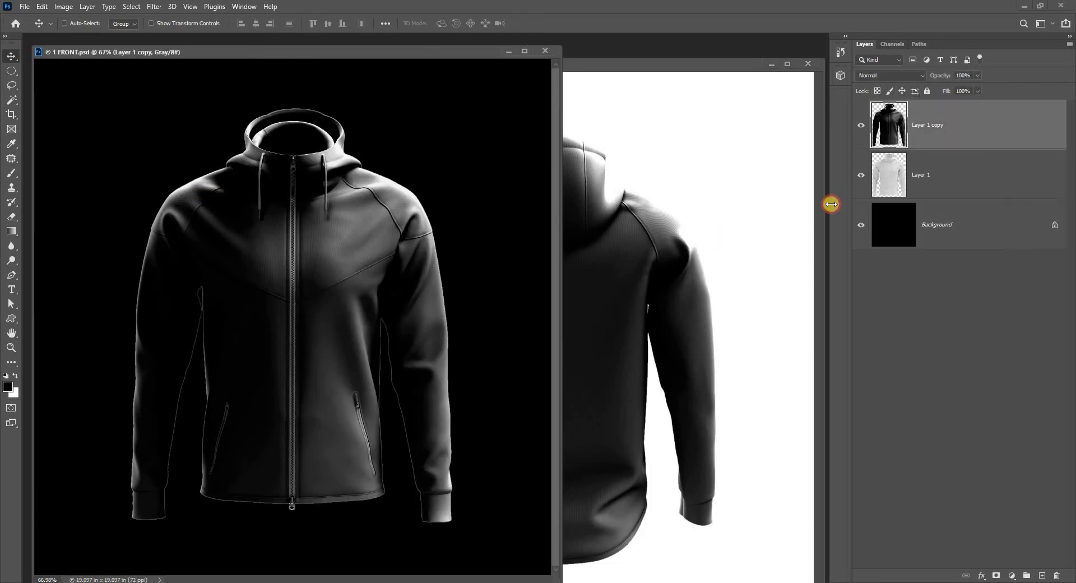
pyautogui.click(891, 231)
pyautogui.hotkey('ctrl', 'BackSpace')
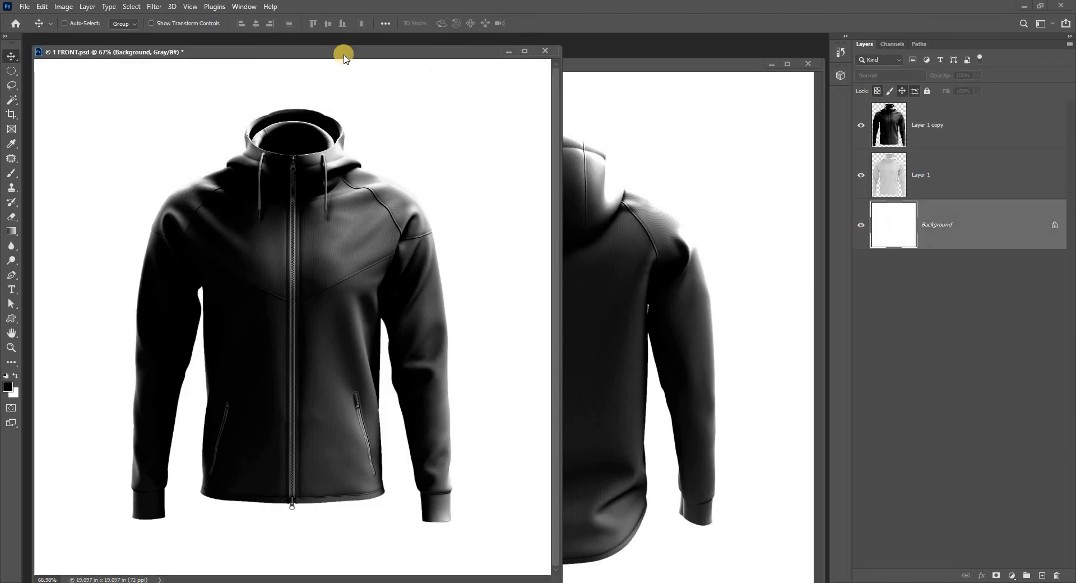
# Move both jacket document windows slightly higher and select the darkened jacket copy layer in the back jacket document
pyautogui.moveTo(331, 50); pyautogui.dragTo(323, 43)
pyautogui.moveTo(560, 63); pyautogui.dragTo(562, 52)
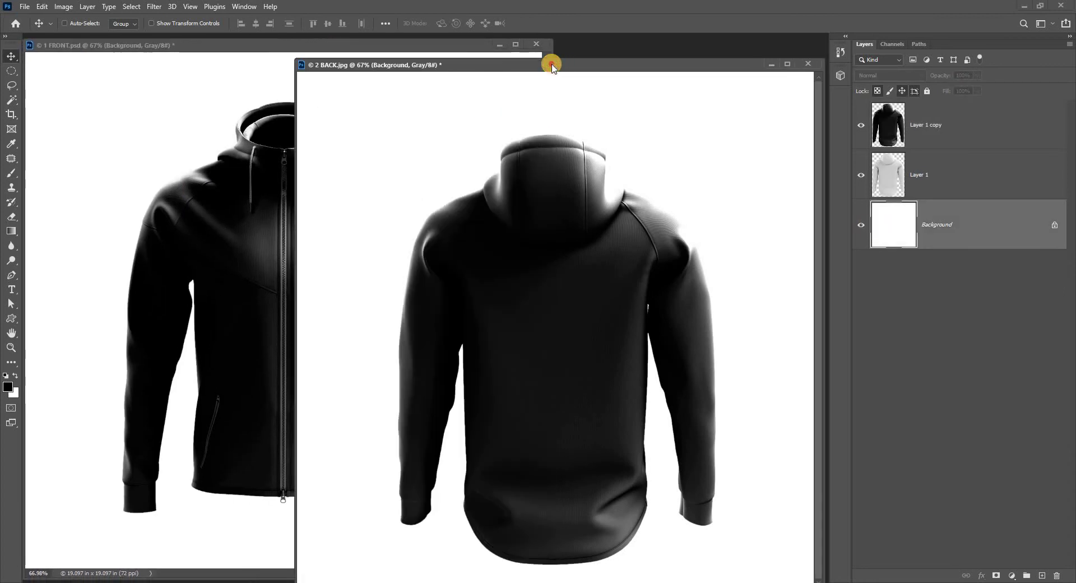
pyautogui.click(224, 187)
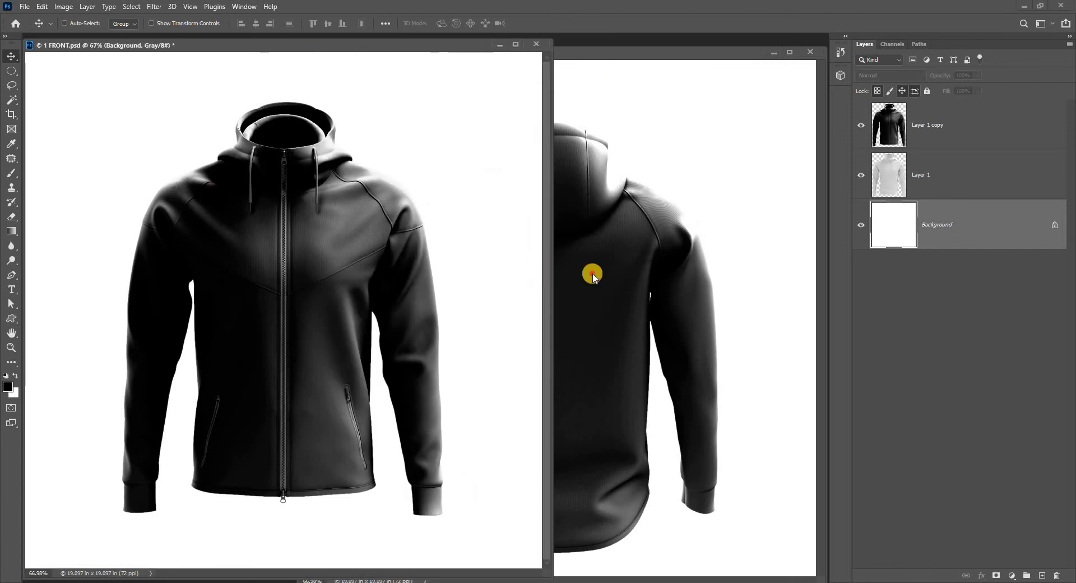
pyautogui.click(592, 274)
pyautogui.click(886, 129)
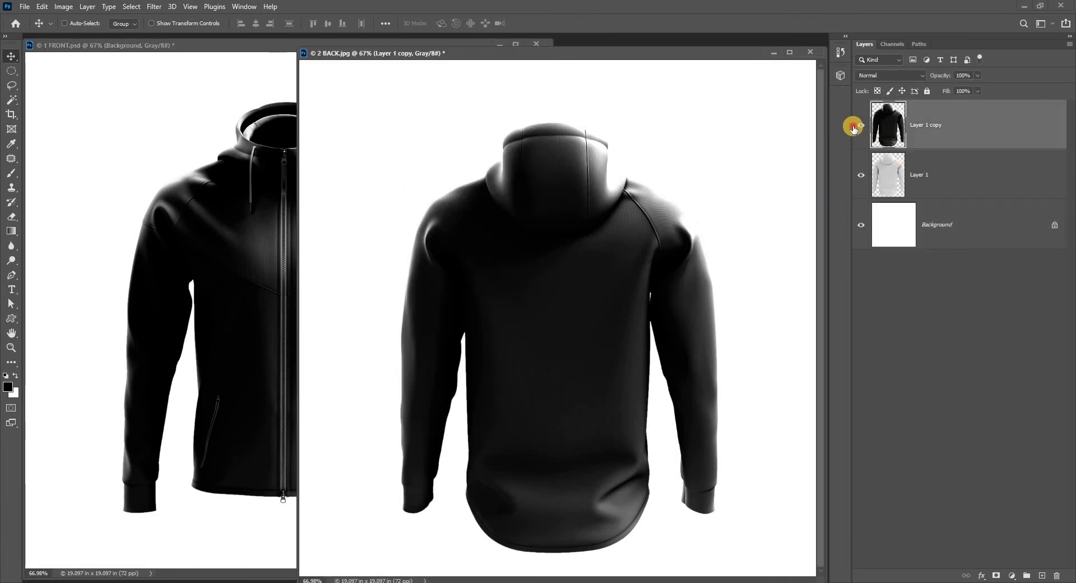
# Hide Layer 1 and apply Levels to the back jacket's dark copy with input 5, 1.34, 247 and output white 187
pyautogui.click(853, 128)
pyautogui.click(853, 128)
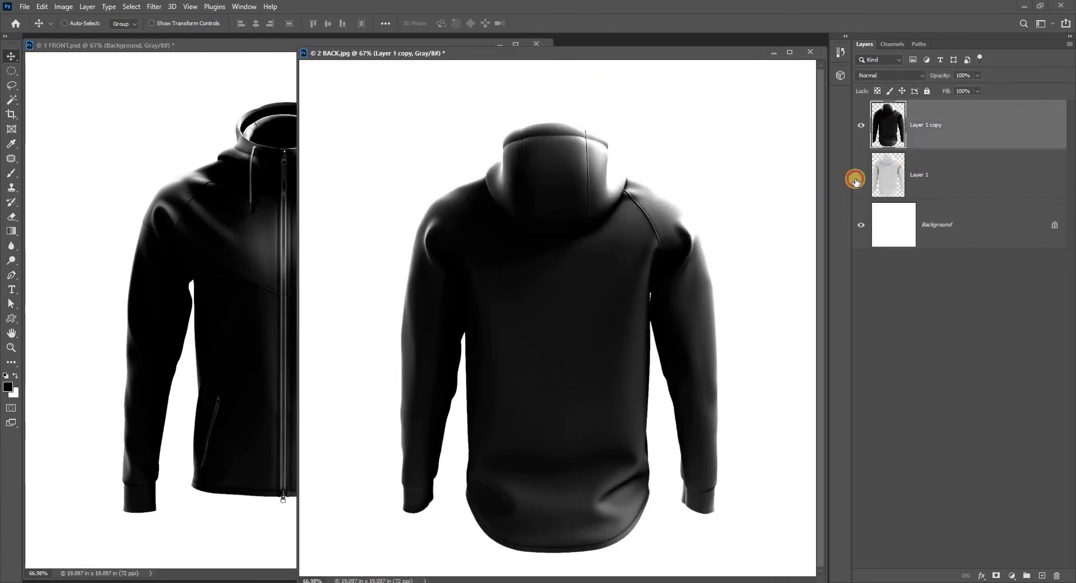
pyautogui.hotkey('ctrl', 'l')
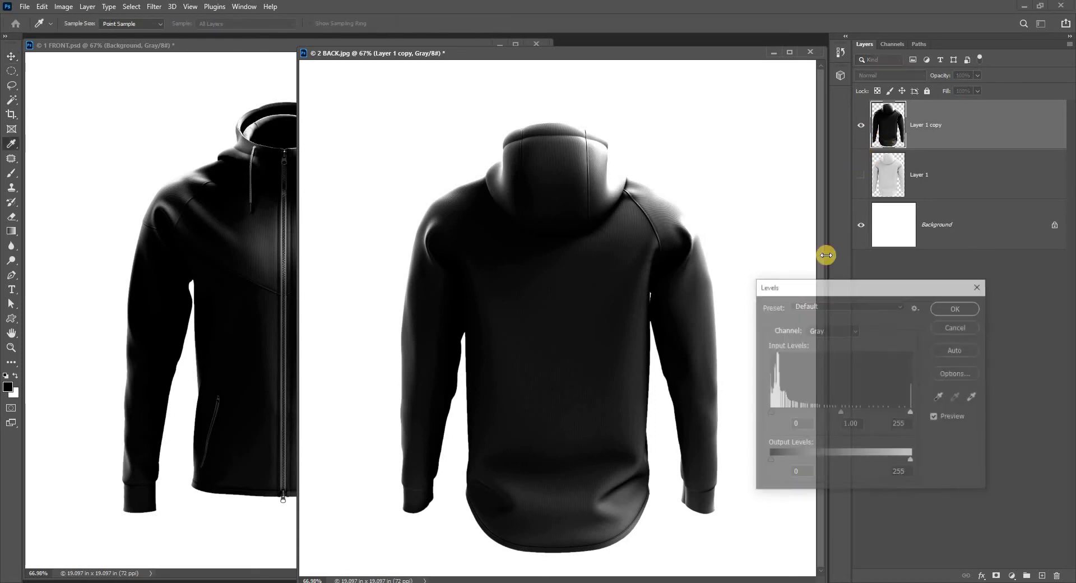
pyautogui.moveTo(855, 412); pyautogui.dragTo(772, 413)
pyautogui.moveTo(779, 459); pyautogui.dragTo(765, 462)
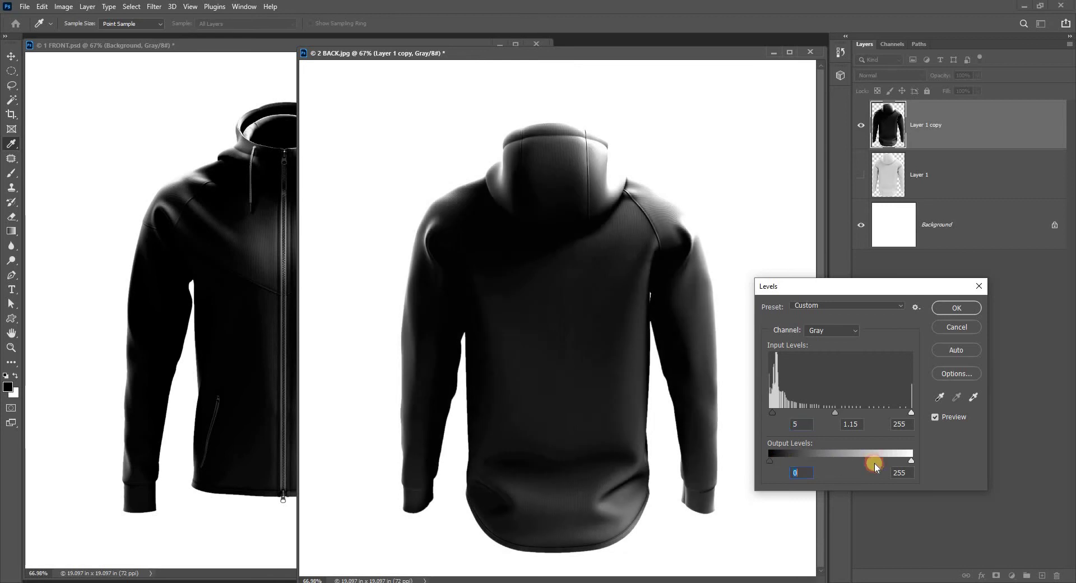
pyautogui.moveTo(891, 461)
pyautogui.mouseDown()
pyautogui.moveTo(846, 461)
pyautogui.moveTo(876, 459)
pyautogui.mouseUp()
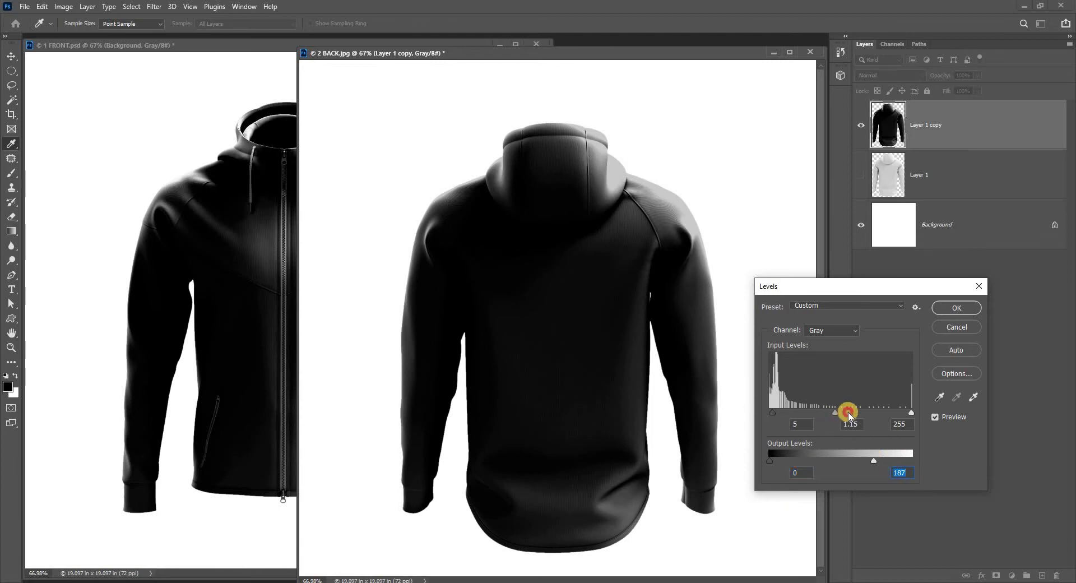
pyautogui.moveTo(848, 415); pyautogui.dragTo(828, 417)
pyautogui.moveTo(909, 415)
pyautogui.mouseDown()
pyautogui.moveTo(894, 417)
pyautogui.moveTo(903, 416)
pyautogui.mouseUp()
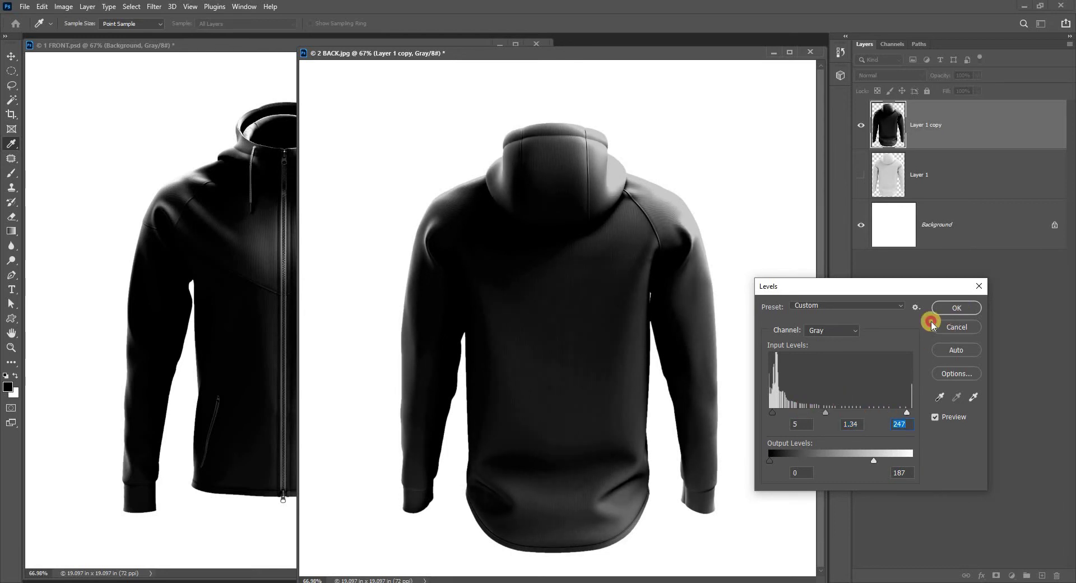
pyautogui.click(956, 307)
pyautogui.press('v')
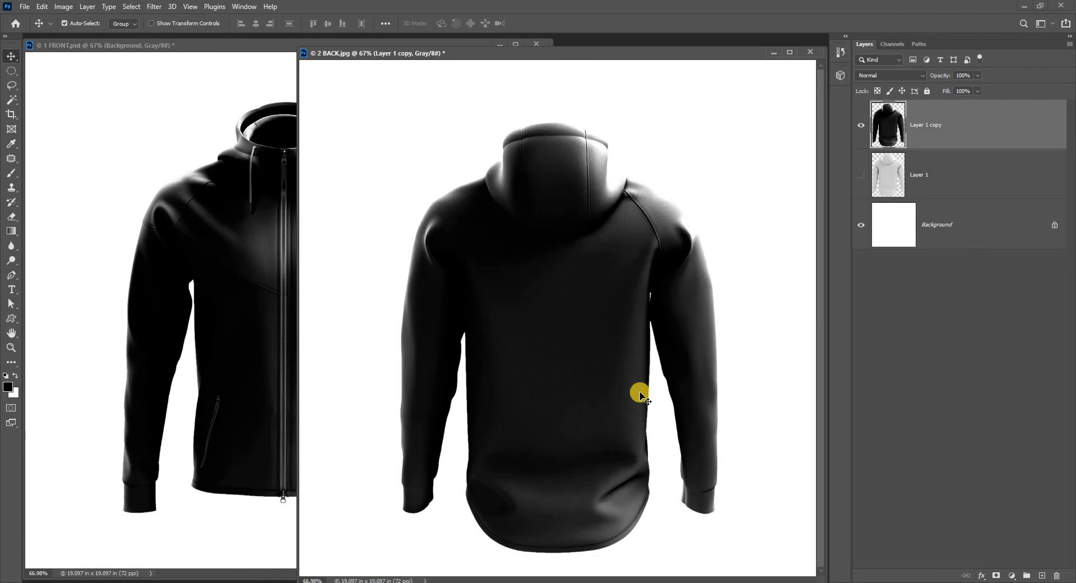
pyautogui.hotkey('ctrl', 'z')
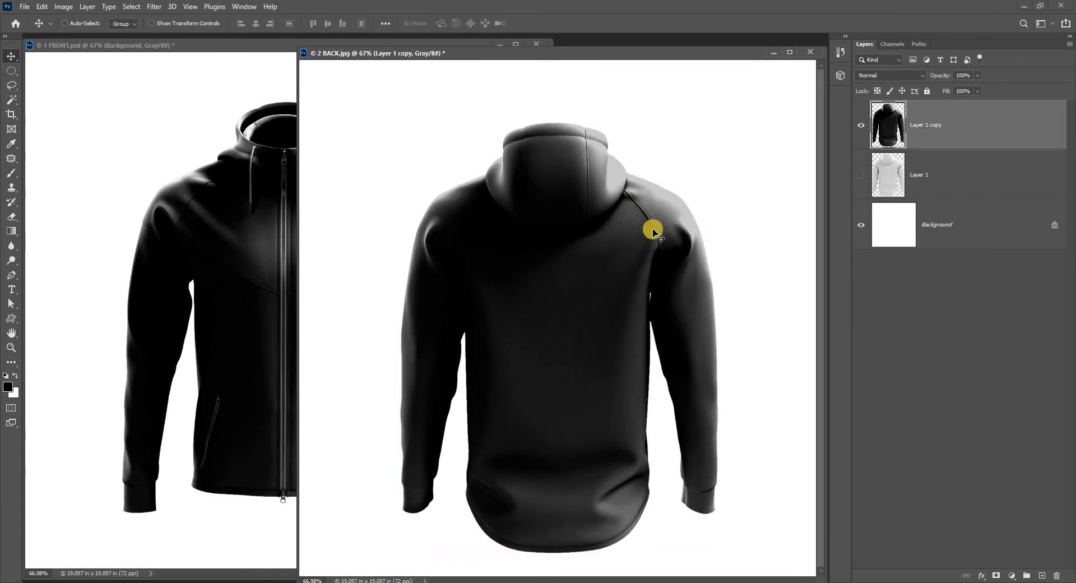
# Brighten the dark back jacket copy's highlights with a second Levels adjustment, lowering the white input level to about 225
pyautogui.hotkey('ctrl', 'l')
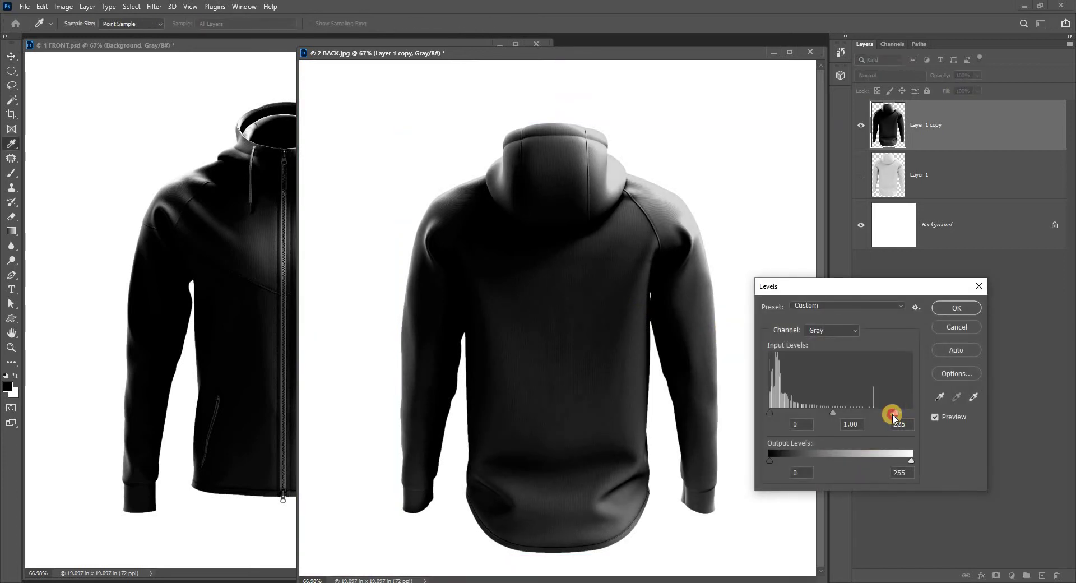
pyautogui.moveTo(893, 417); pyautogui.dragTo(891, 415)
pyautogui.click(955, 307)
pyautogui.press('v')
# Compare the back jacket with the front jacket document, then save the back jacket as the Photoshop file 2 BACK
pyautogui.click(166, 280)
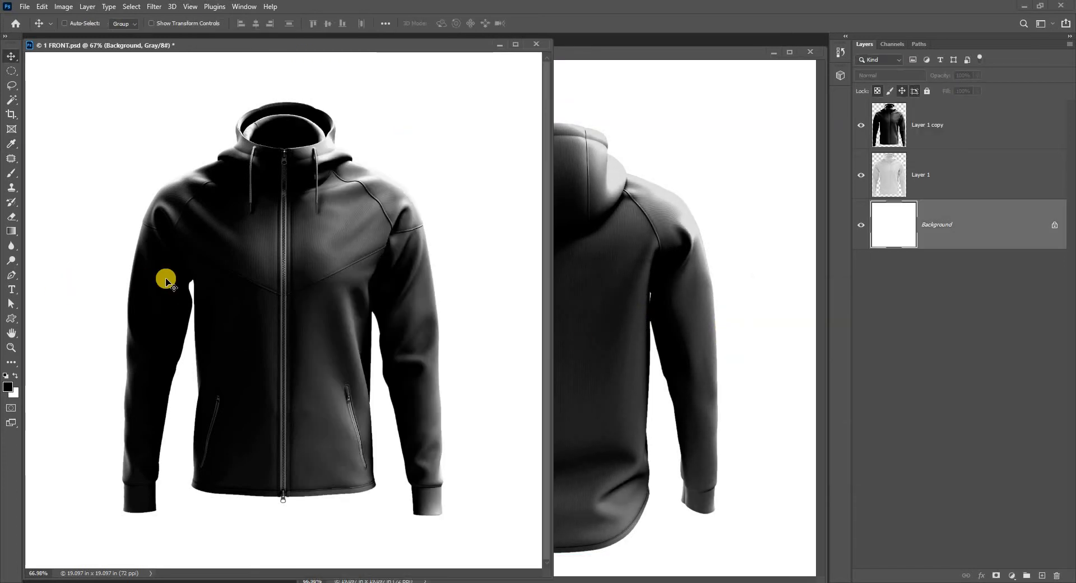
pyautogui.click(704, 314)
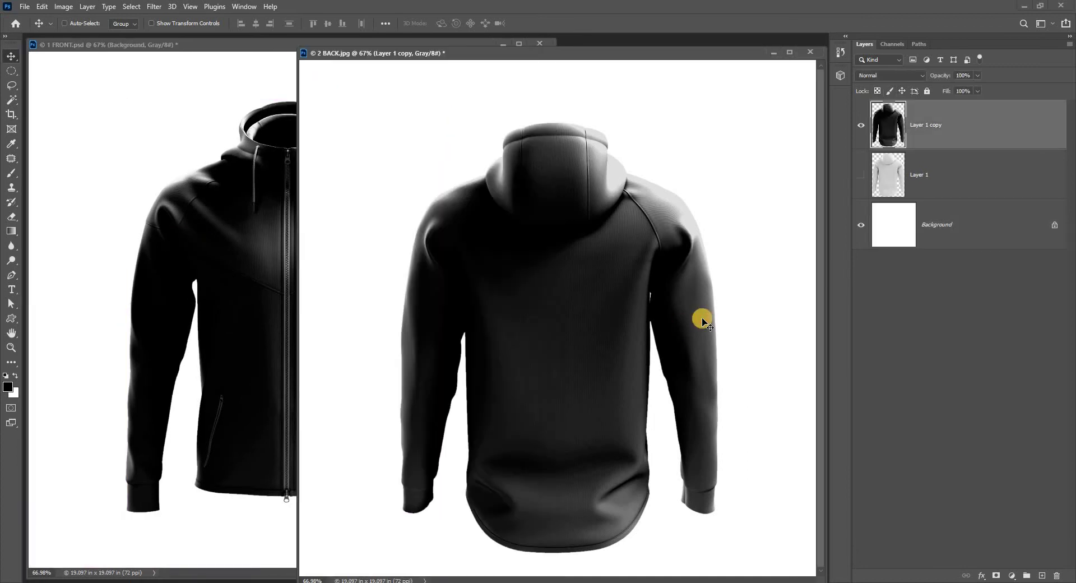
pyautogui.hotkey('ctrl', 'shift', 's')
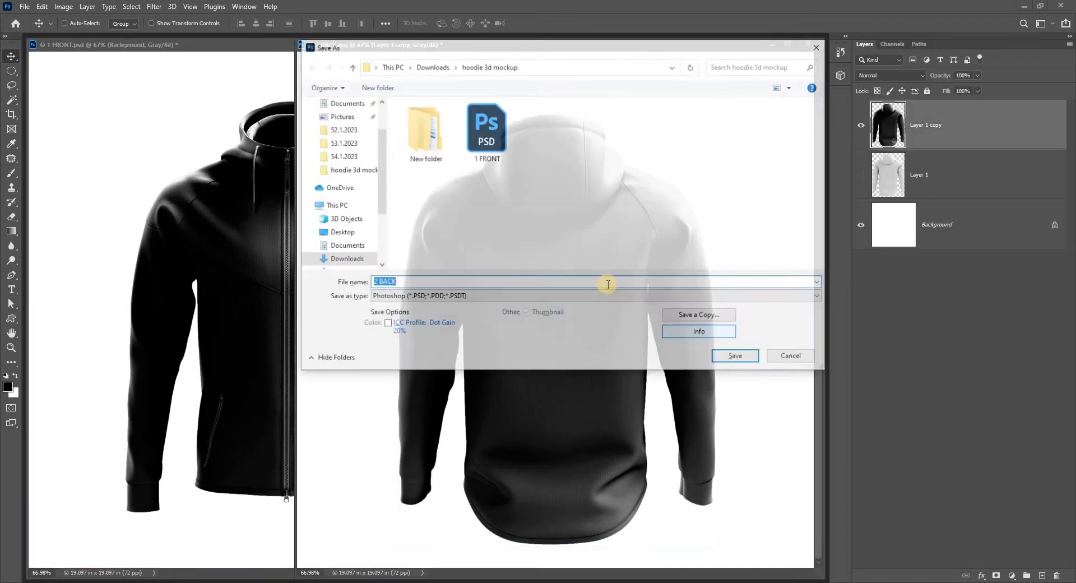
pyautogui.click(730, 358)
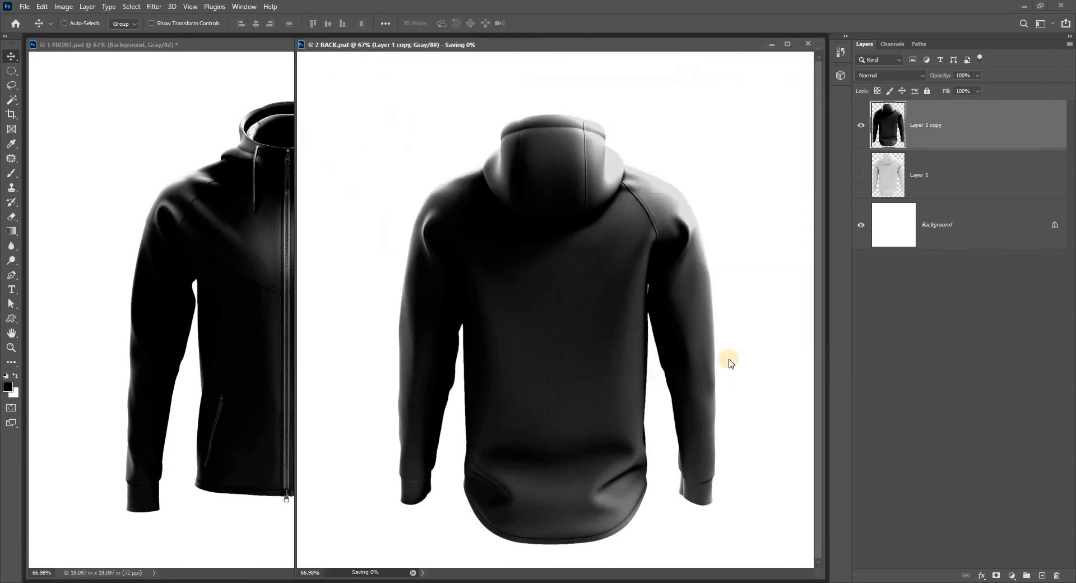
# Delete the white Background layer from both the back and front jacket documents
pyautogui.click(223, 189)
pyautogui.click(634, 206)
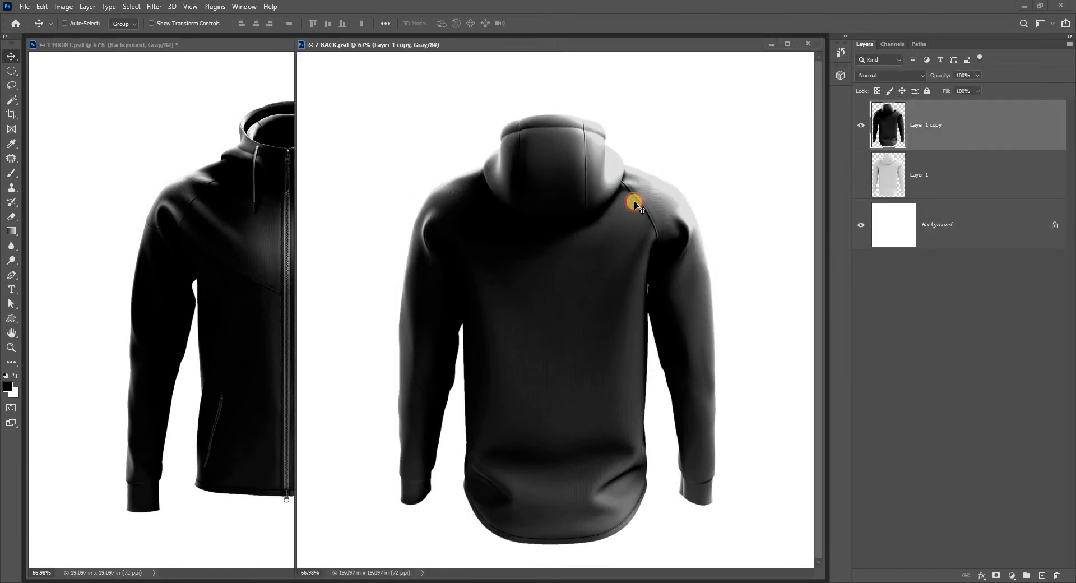
pyautogui.click(905, 224)
pyautogui.press('Delete')
pyautogui.moveTo(294, 214); pyautogui.dragTo(546, 218)
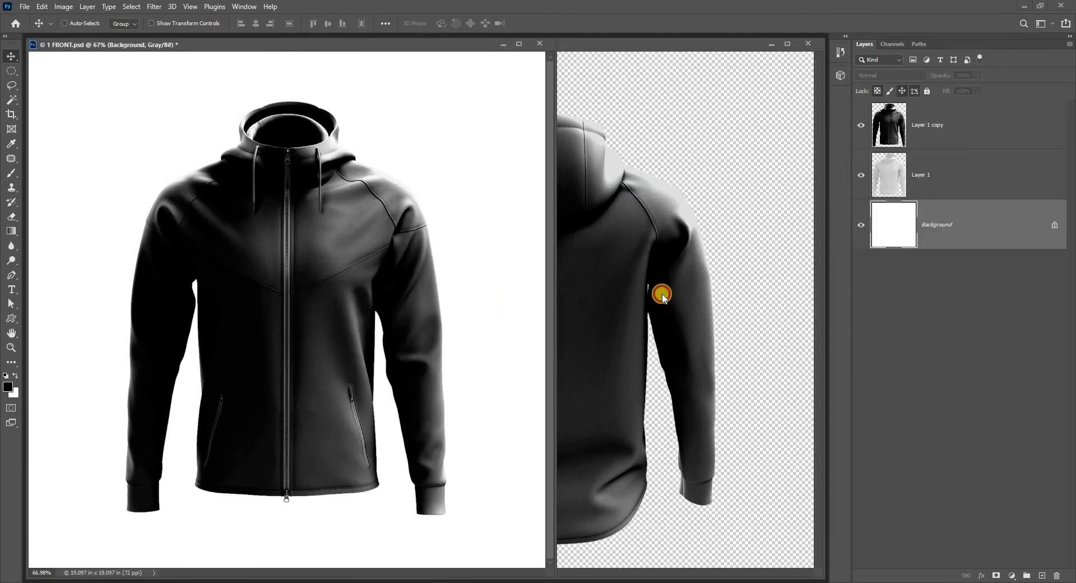
pyautogui.press('Delete')
# Save the front jacket document and make Layer 1 visible again in the back jacket document
pyautogui.click(912, 142)
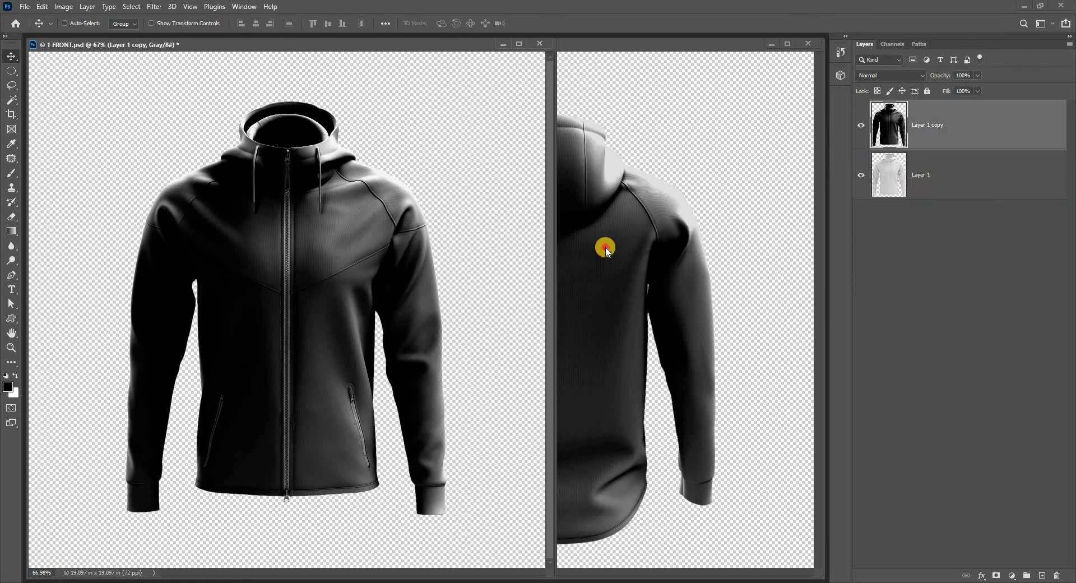
pyautogui.click(605, 246)
pyautogui.click(213, 247)
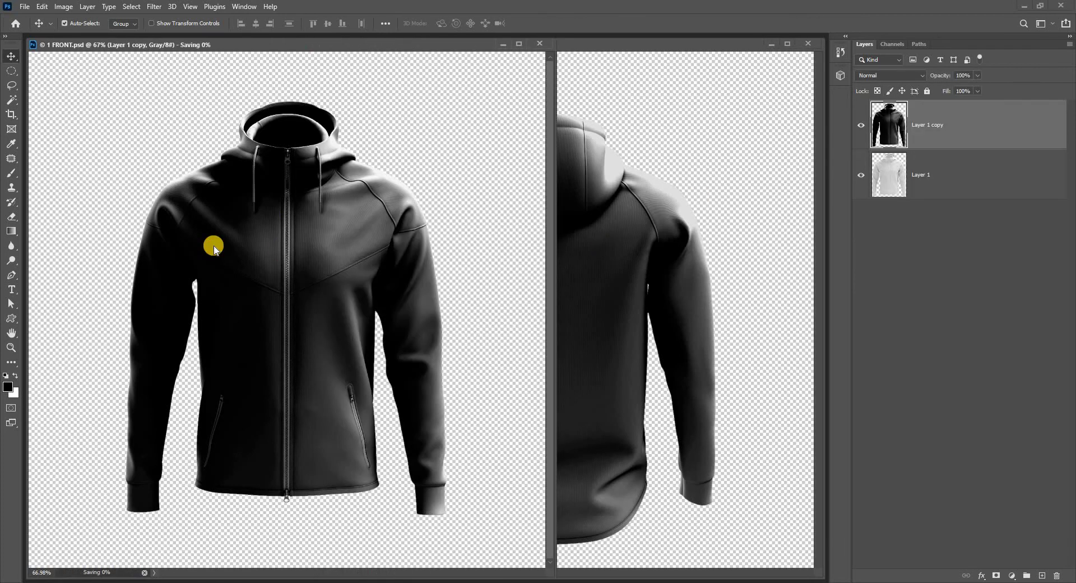
pyautogui.click(734, 208)
pyautogui.click(855, 178)
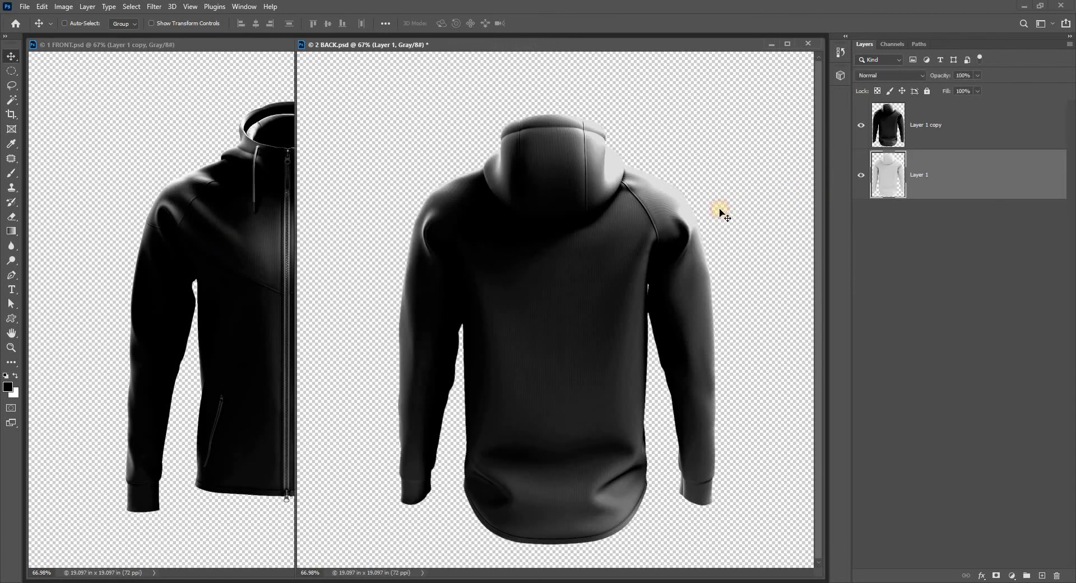
pyautogui.click(161, 216)
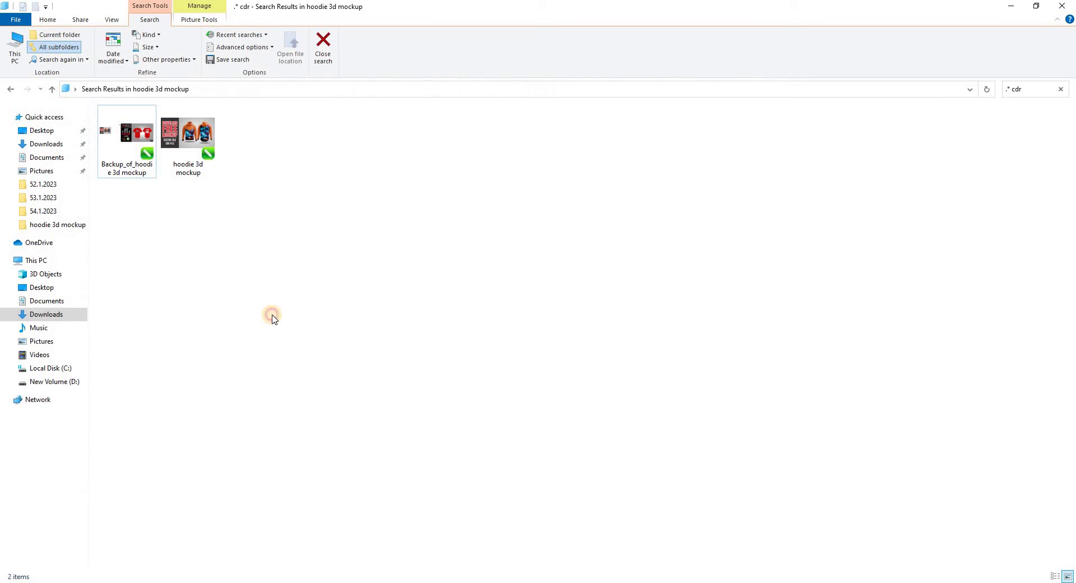
# Switch to File Explorer, return to the hoodie 3d mockup folder and examine its jacket images, PSD files, artwork image and archive
pyautogui.press('BackSpace')
pyautogui.click(402, 277)
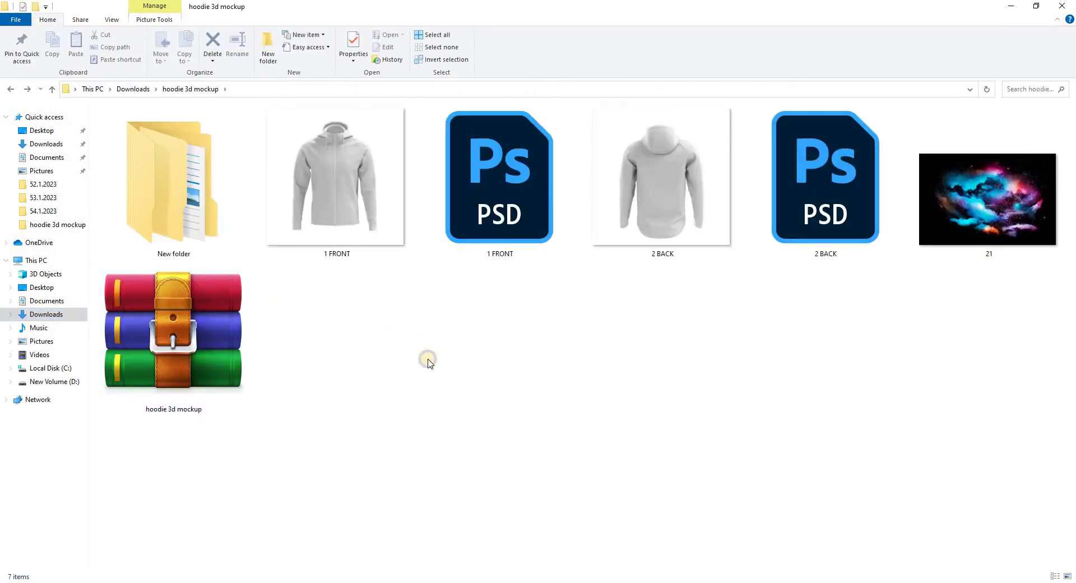
pyautogui.rightClick(401, 320)
pyautogui.click(388, 316)
pyautogui.click(367, 236)
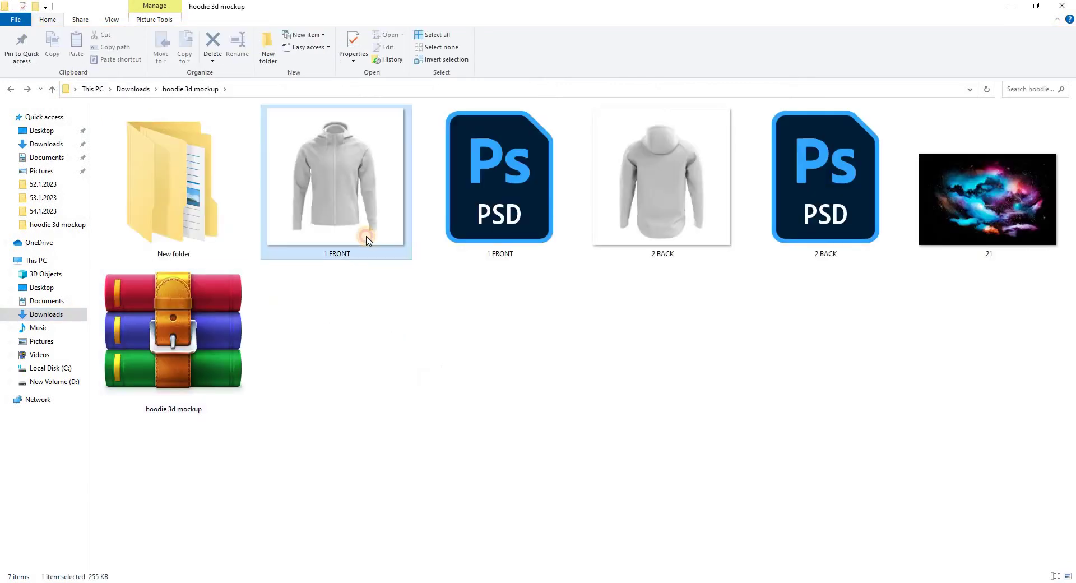
pyautogui.click(794, 223)
pyautogui.click(497, 226)
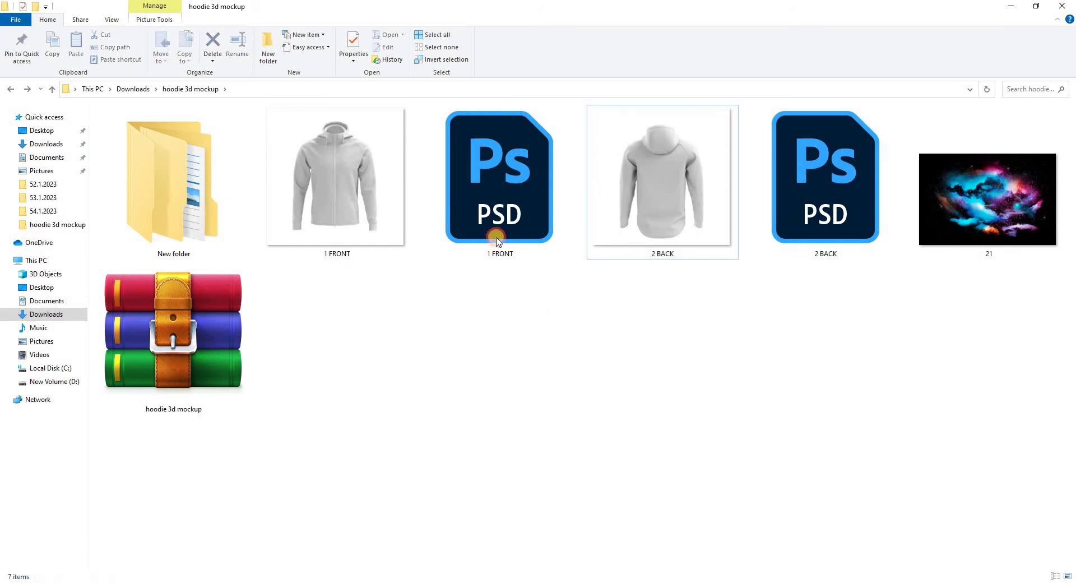
pyautogui.keyDown('ctrl'); pyautogui.click(767, 252); pyautogui.keyUp('ctrl')
pyautogui.click(703, 365)
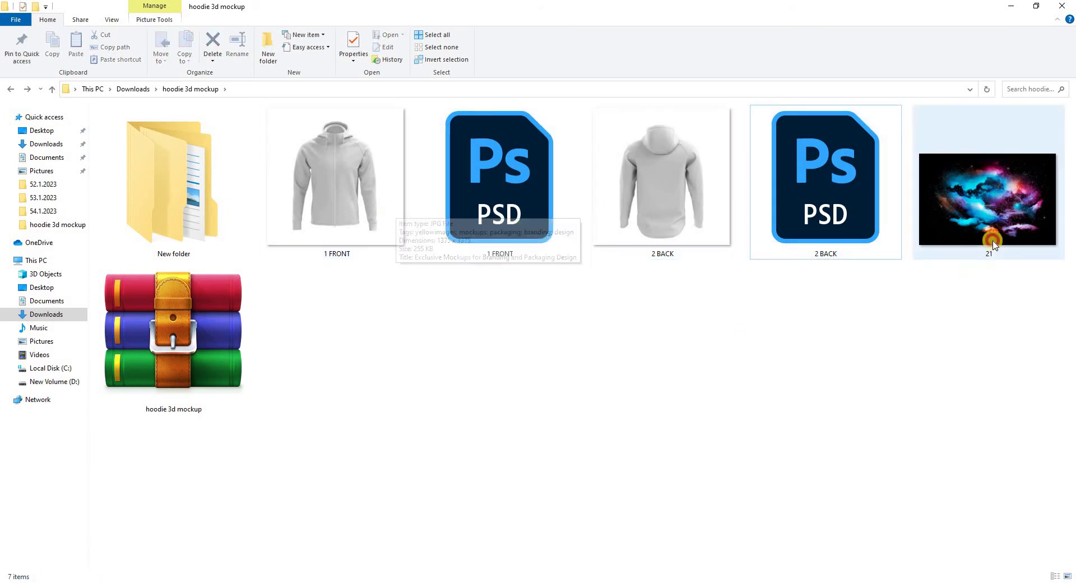
pyautogui.click(992, 243)
pyautogui.click(224, 381)
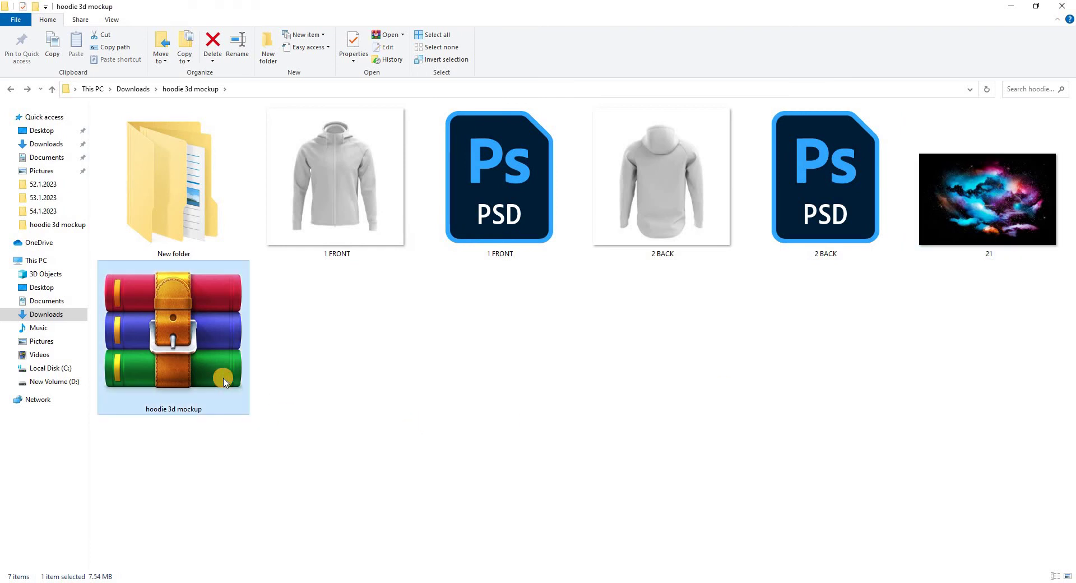
pyautogui.click(316, 220)
pyautogui.click(711, 230)
pyautogui.click(972, 224)
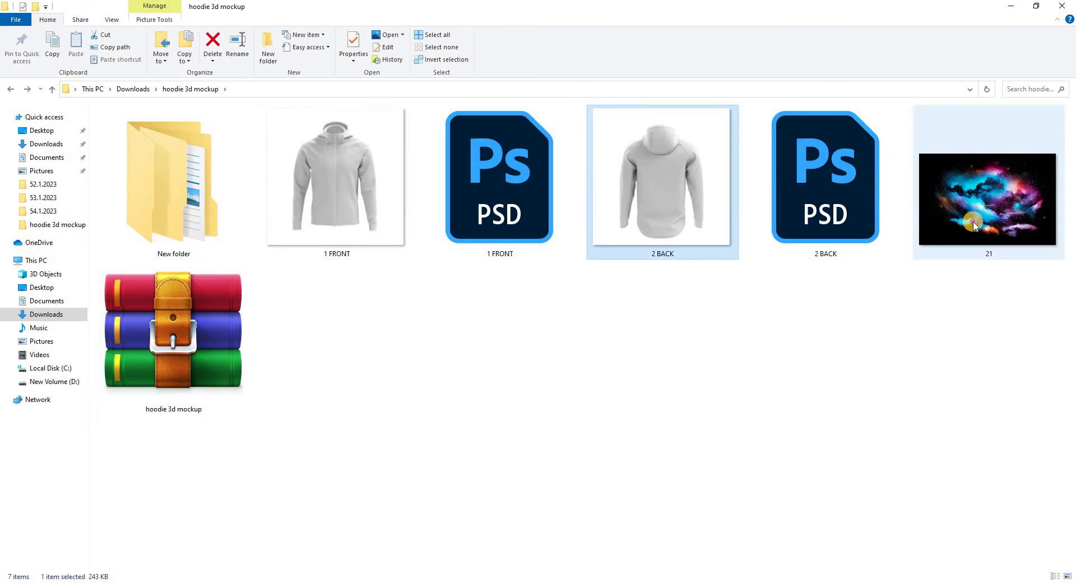
pyautogui.click(508, 244)
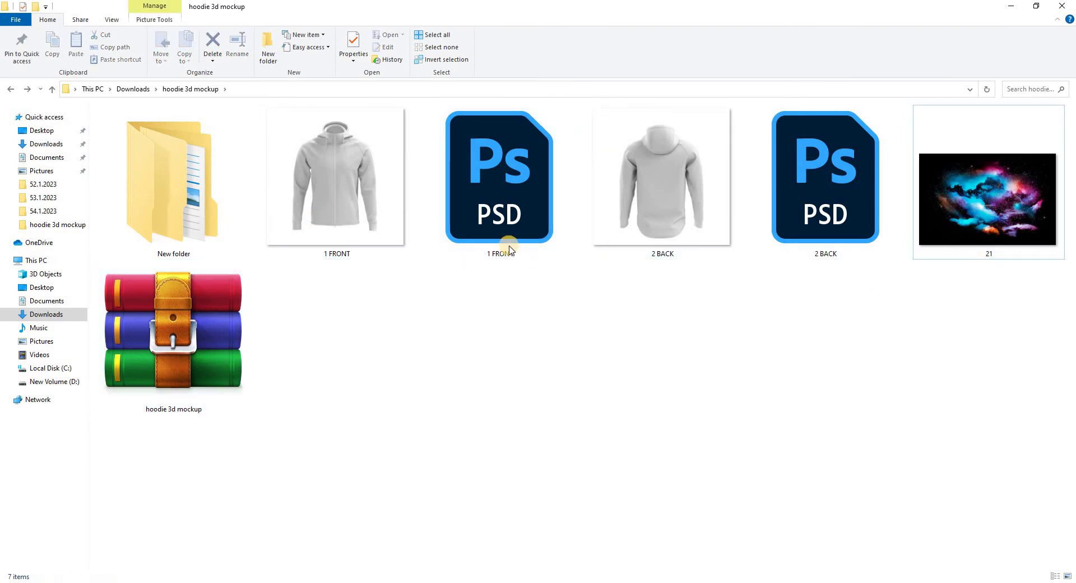
# Select the 1 FRONT and 2 BACK PSD files and bring them into the open CorelDRAW document
pyautogui.click(828, 240)
pyautogui.keyDown('ctrl'); pyautogui.click(510, 225); pyautogui.keyUp('ctrl')
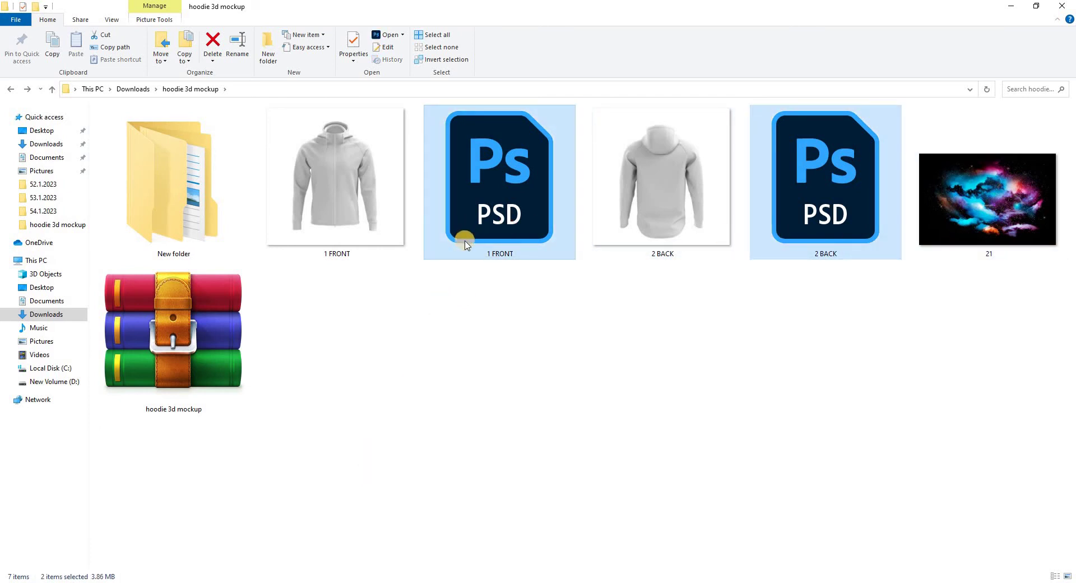
pyautogui.moveTo(403, 510); pyautogui.dragTo(341, 346)
pyautogui.click(666, 310)
pyautogui.scroll(-1, 392, 237)
# Move the imported front and back jackets side by side into the empty area to the right of the page
pyautogui.moveTo(384, 267); pyautogui.dragTo(699, 267)
pyautogui.moveTo(437, 269)
pyautogui.mouseDown()
pyautogui.moveTo(546, 279)
pyautogui.moveTo(285, 284)
pyautogui.moveTo(452, 280)
pyautogui.moveTo(435, 281)
pyautogui.mouseUp()
pyautogui.click(660, 271)
pyautogui.keyDown('shift'); pyautogui.click(537, 293); pyautogui.keyUp('shift')
pyautogui.scroll(-1, 286, 280)
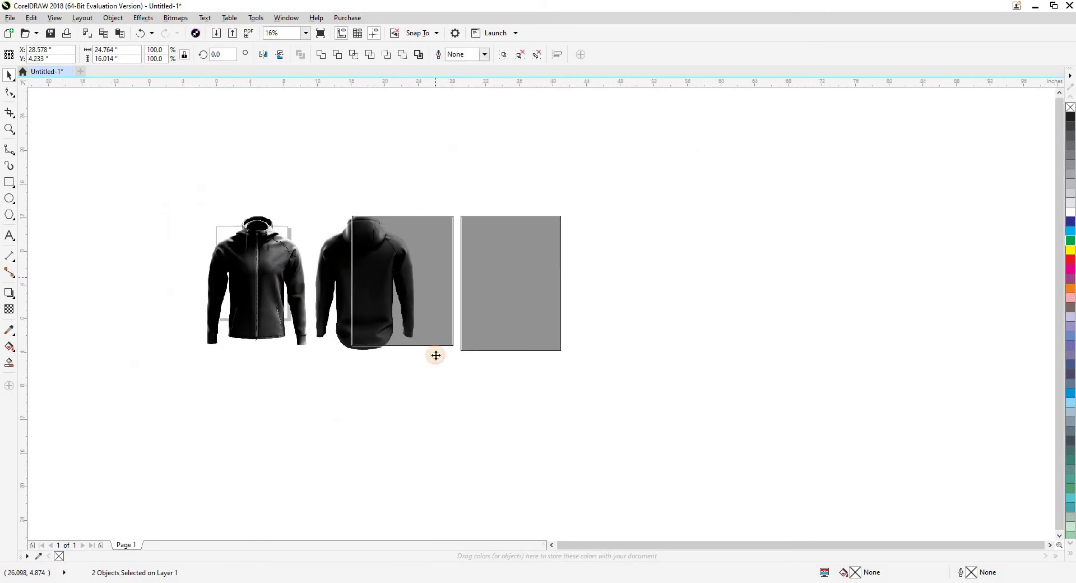
pyautogui.press('F2')
pyautogui.moveTo(295, 166); pyautogui.dragTo(648, 408)
# Ungroup the imported front and back jackets into their separate layer images
pyautogui.click(572, 369)
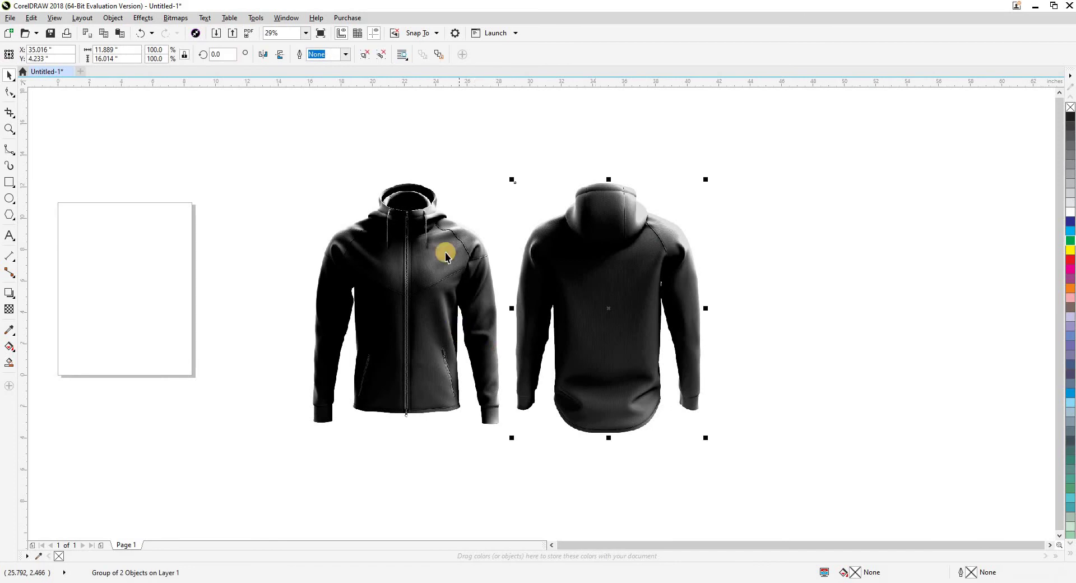
pyautogui.keyDown('shift'); pyautogui.click(433, 268); pyautogui.keyUp('shift')
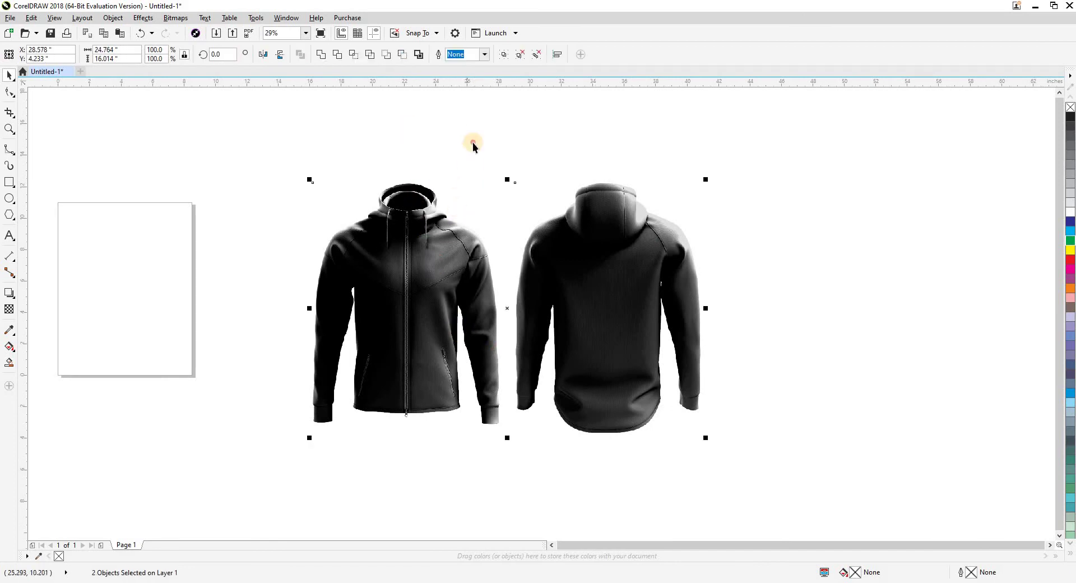
pyautogui.click(435, 264)
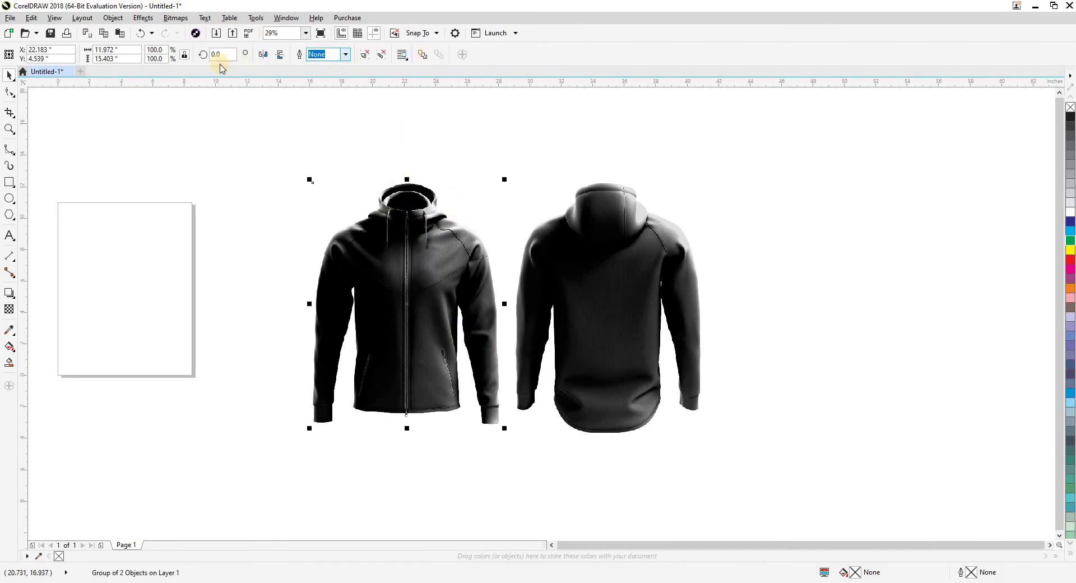
pyautogui.click(252, 163)
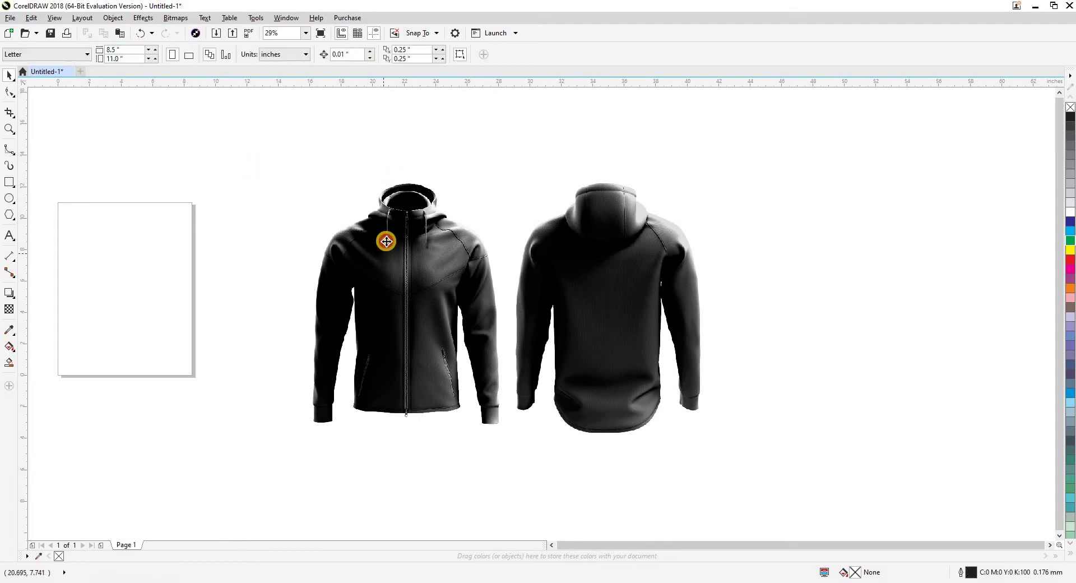
pyautogui.click(396, 247)
pyautogui.click(607, 258)
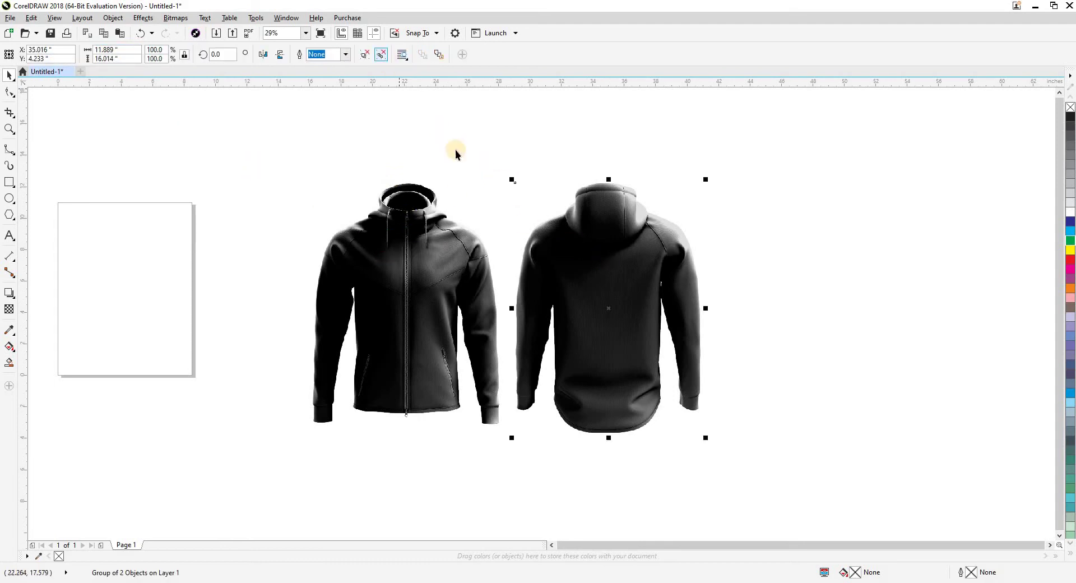
pyautogui.click(436, 258)
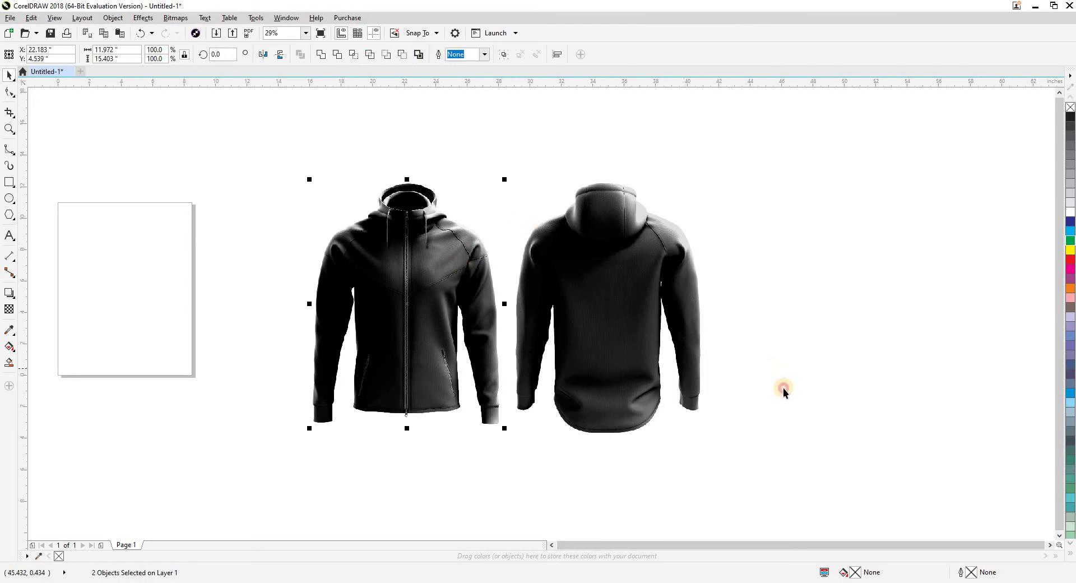
# Separate the back jacket images by moving the dark copy 30 inches and the light one 15 inches to the right
pyautogui.click(783, 387)
pyautogui.moveTo(755, 405); pyautogui.dragTo(542, 301)
pyautogui.press('Right')
pyautogui.press('Right')
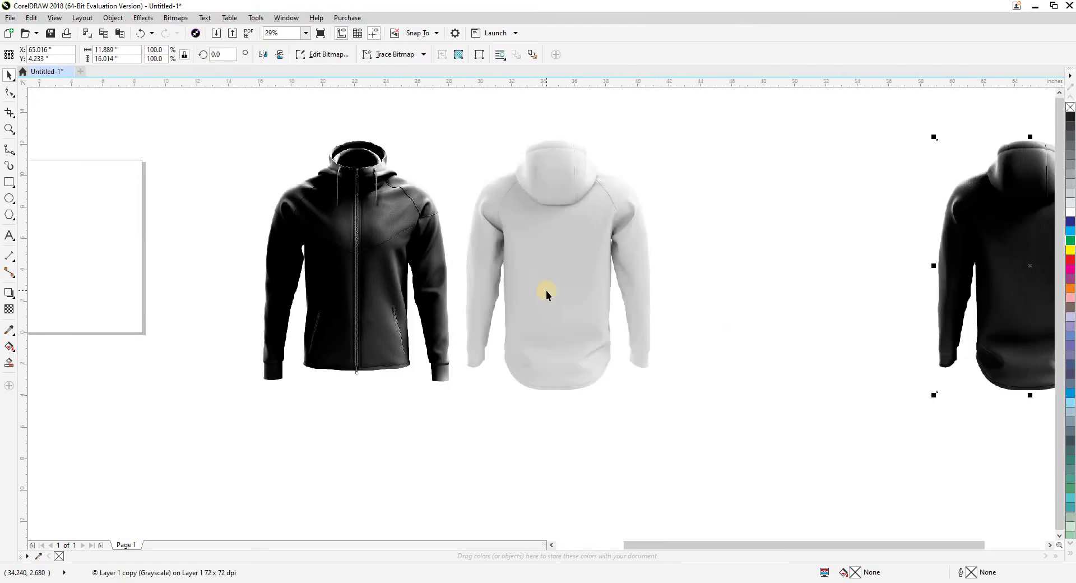
pyautogui.scroll(-2, 546, 290)
pyautogui.click(546, 290)
pyautogui.press('Right')
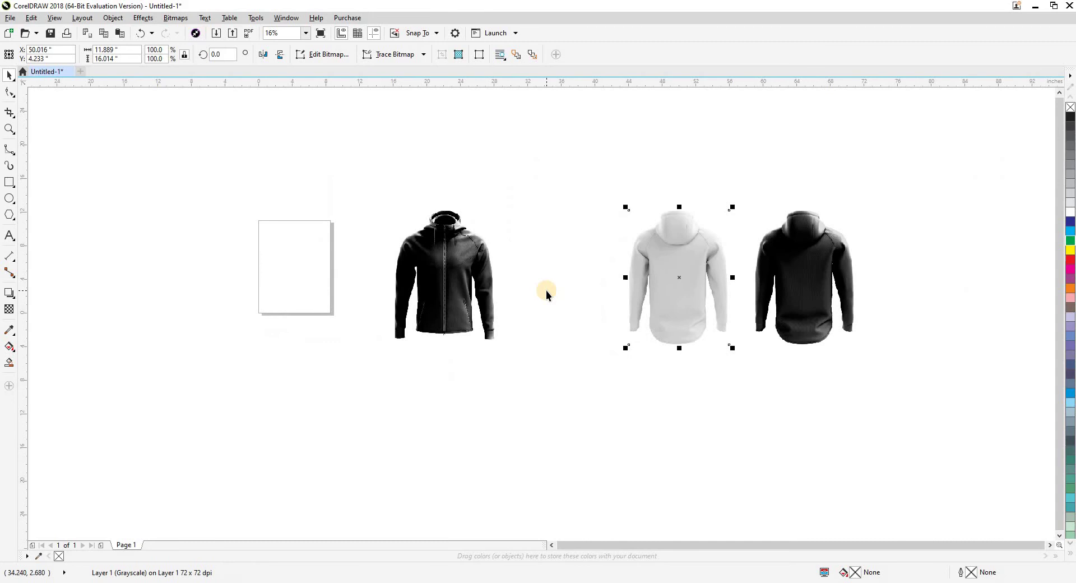
# Move both front jacket images and the dark back jacket copy 15 inches to the left
pyautogui.click(471, 285)
pyautogui.press('Left')
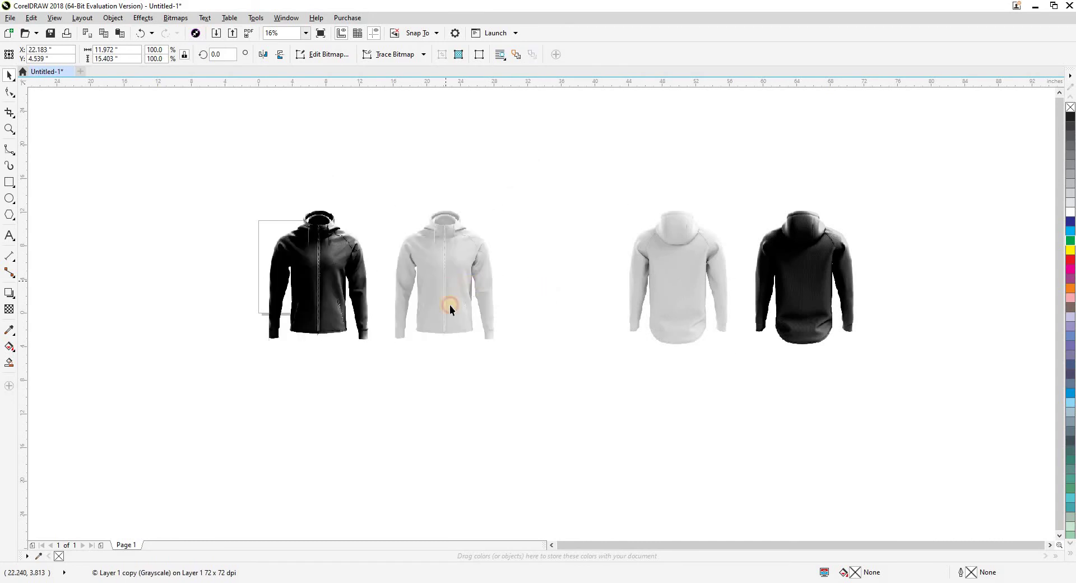
pyautogui.press('Left')
pyautogui.click(449, 355)
pyautogui.click(826, 300)
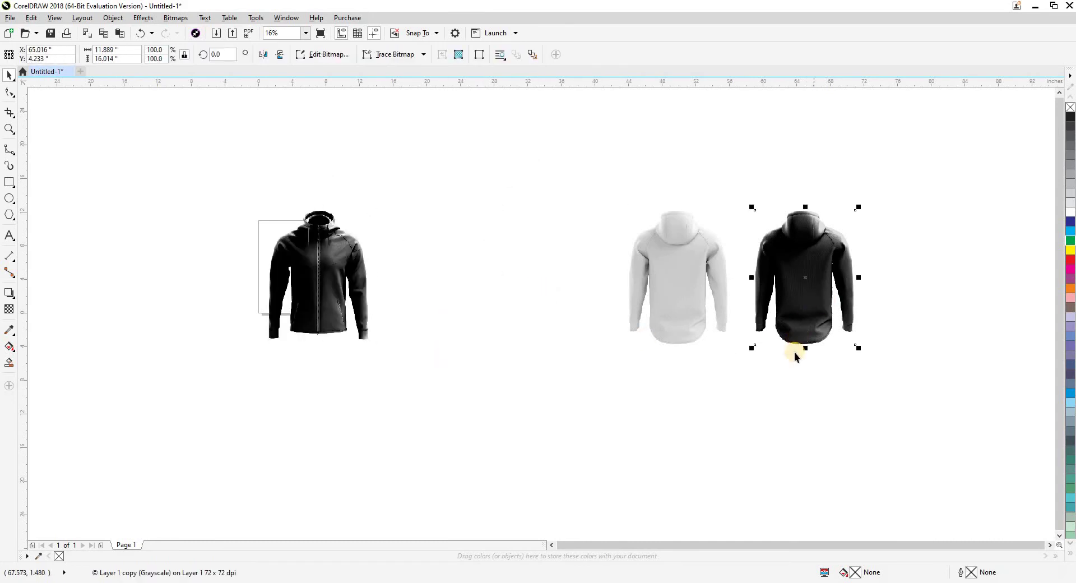
pyautogui.press('Left')
pyautogui.click(775, 377)
# Move the dark front jacket copy another 15 inches left and examine the light front jacket's shoulder seams up close
pyautogui.press('F2')
pyautogui.moveTo(264, 193); pyautogui.dragTo(520, 402)
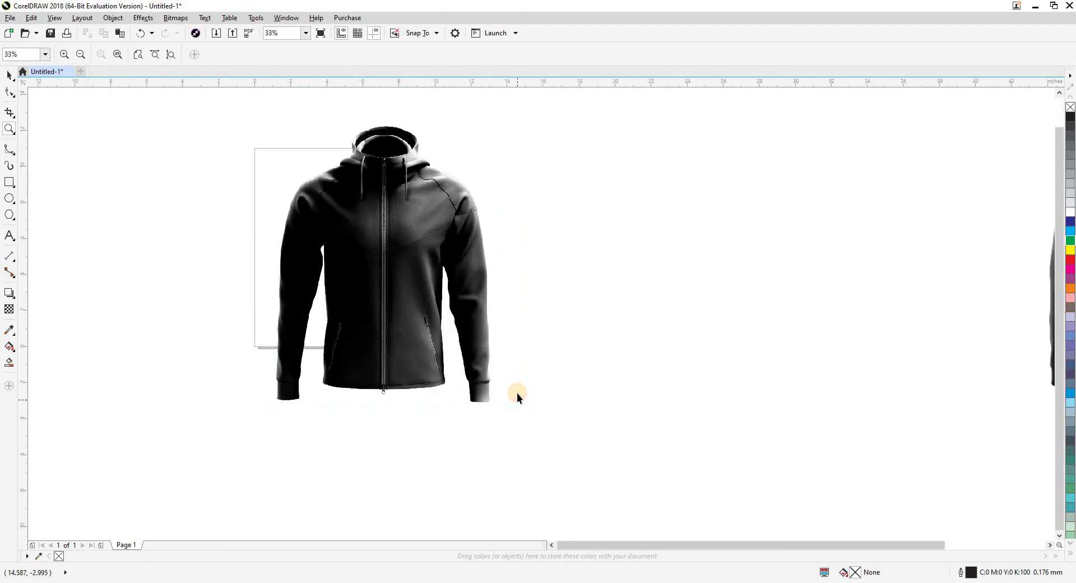
pyautogui.click(349, 328)
pyautogui.press('Left')
pyautogui.scroll(2, 488, 236)
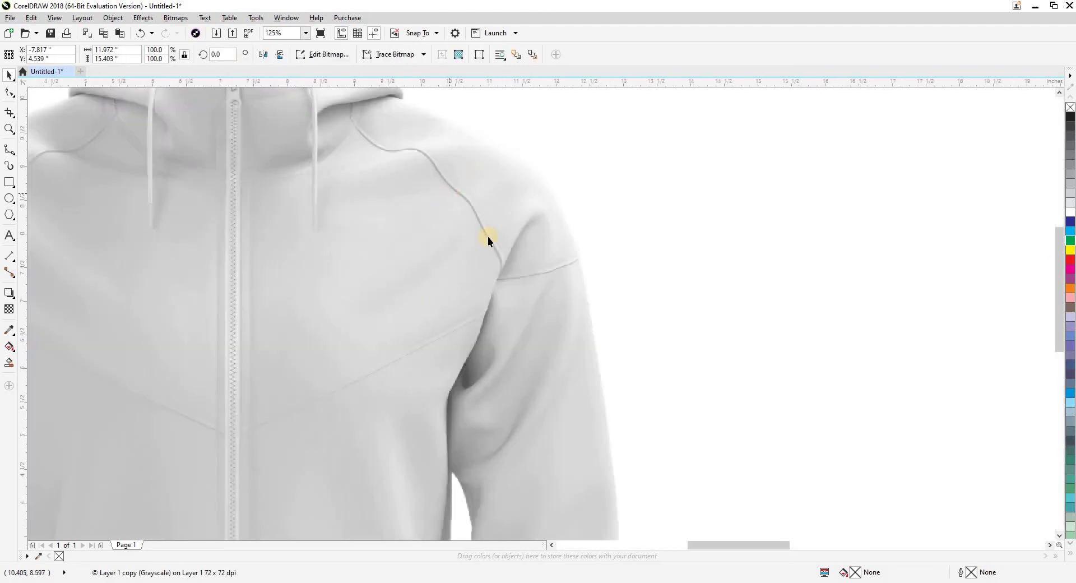
pyautogui.scroll(-1, 488, 254)
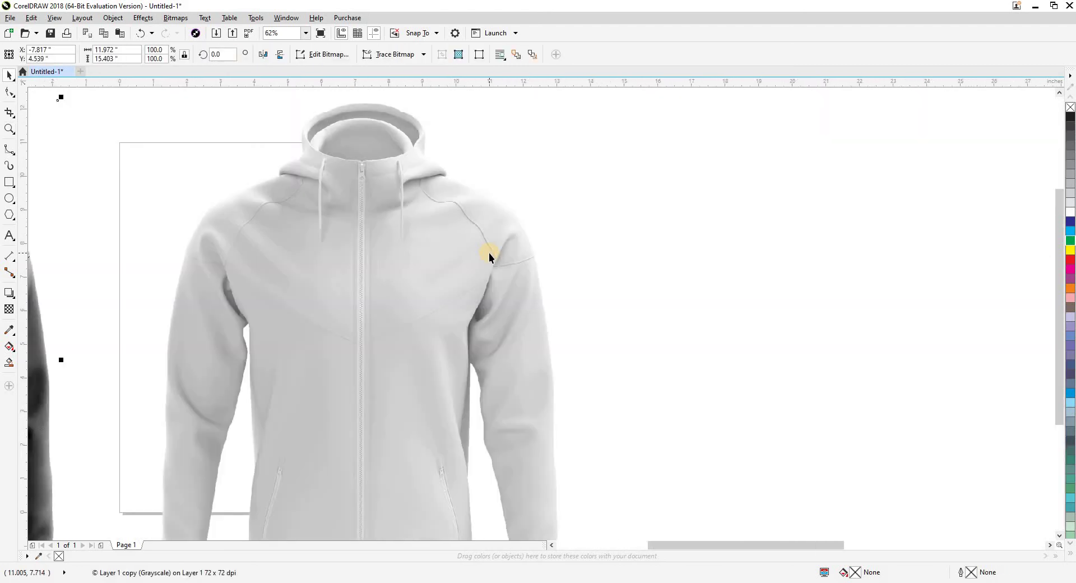
pyautogui.scroll(-1, 483, 255)
pyautogui.scroll(-1, 418, 263)
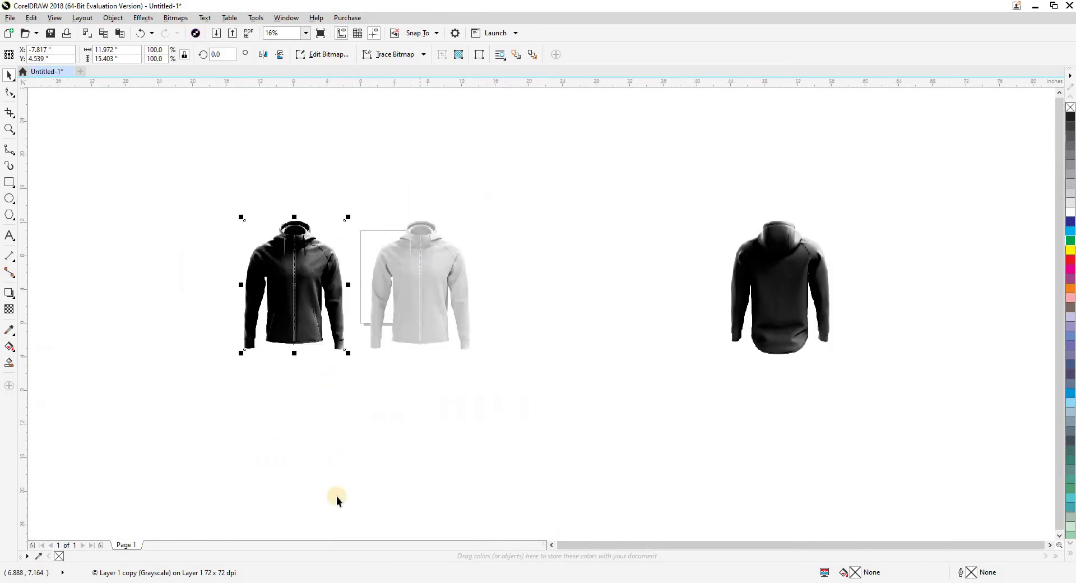
# Switch to Photoshop and, in 1 FRONT.psd, hide the dark Layer 1 copy and duplicate the light Layer 1
pyautogui.click(262, 582)
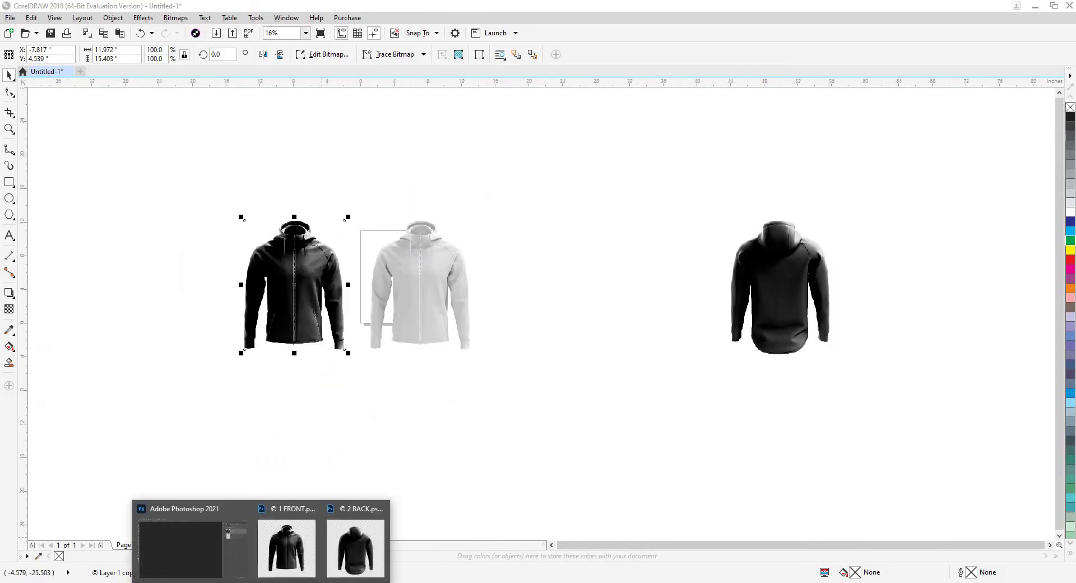
pyautogui.click(276, 548)
pyautogui.click(601, 179)
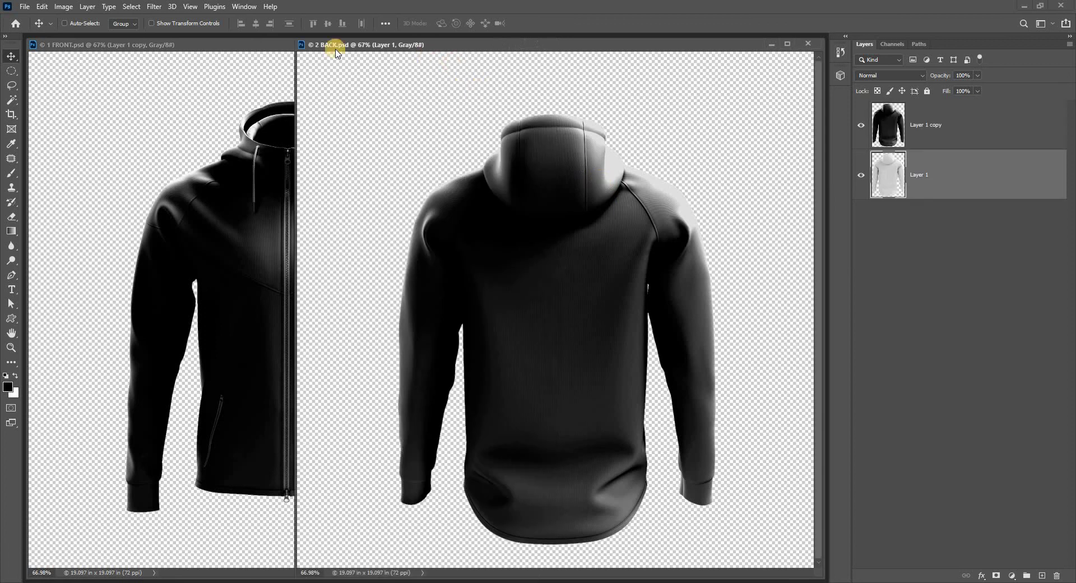
pyautogui.click(289, 49)
pyautogui.click(440, 105)
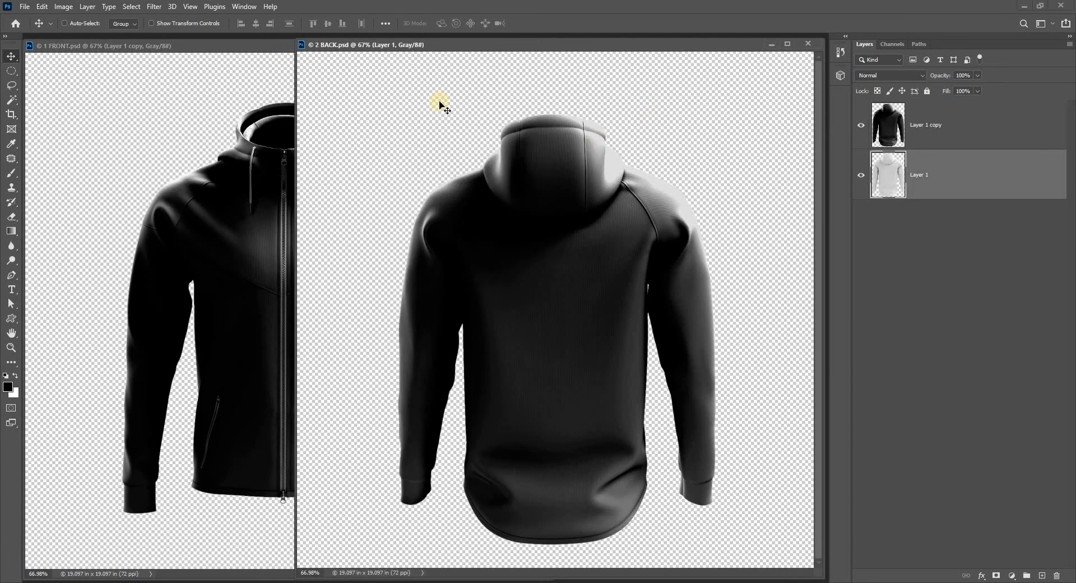
pyautogui.click(288, 100)
pyautogui.click(866, 137)
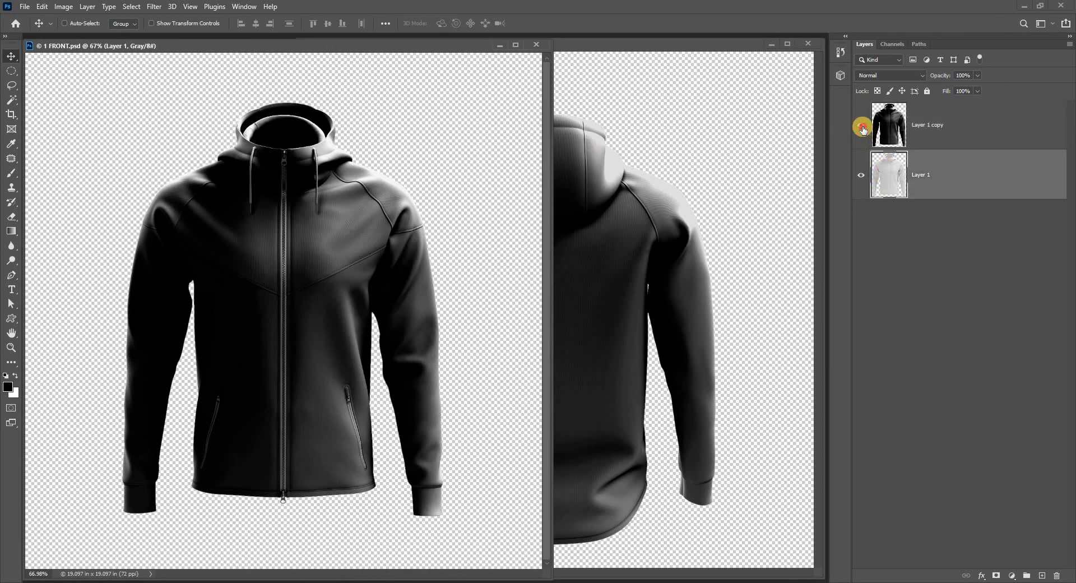
pyautogui.click(884, 177)
pyautogui.hotkey('ctrl', 'j')
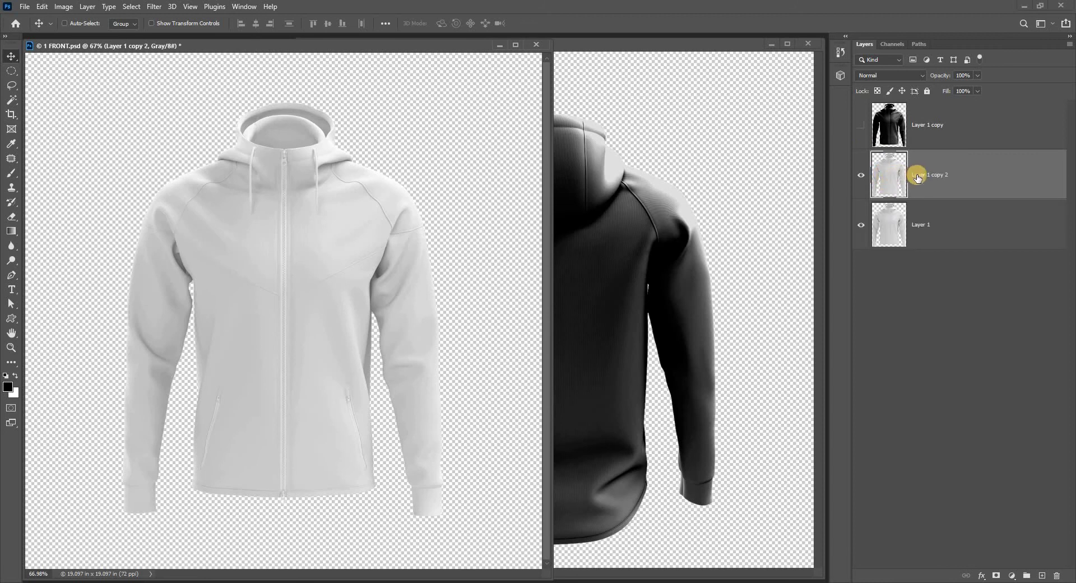
# Load the front jacket's outline as a selection and fill it with a dark grey background color on a new layer
pyautogui.keyDown('ctrl'); pyautogui.click(899, 178); pyautogui.keyUp('ctrl')
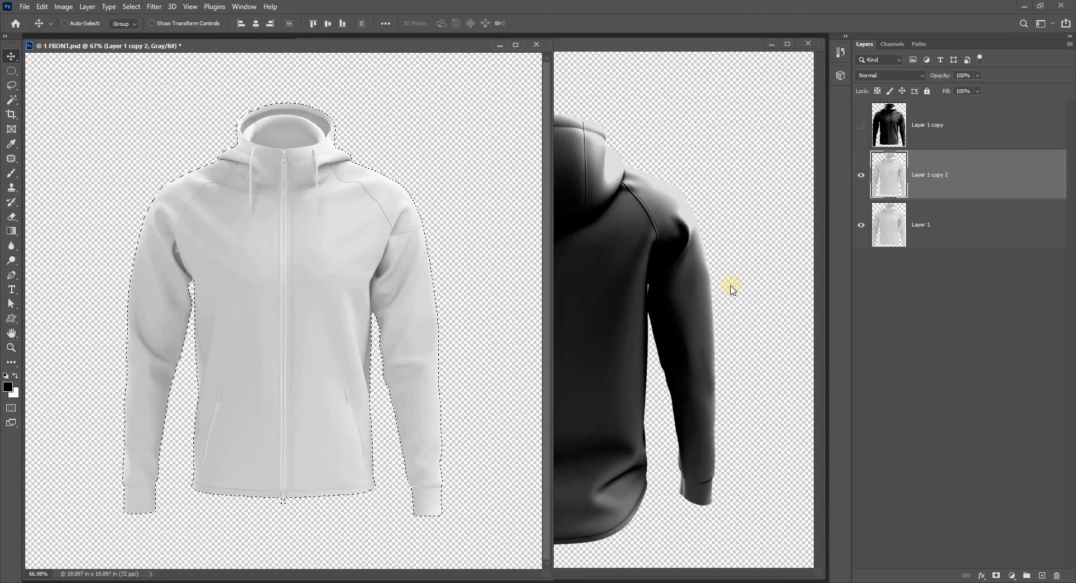
pyautogui.click(1042, 575)
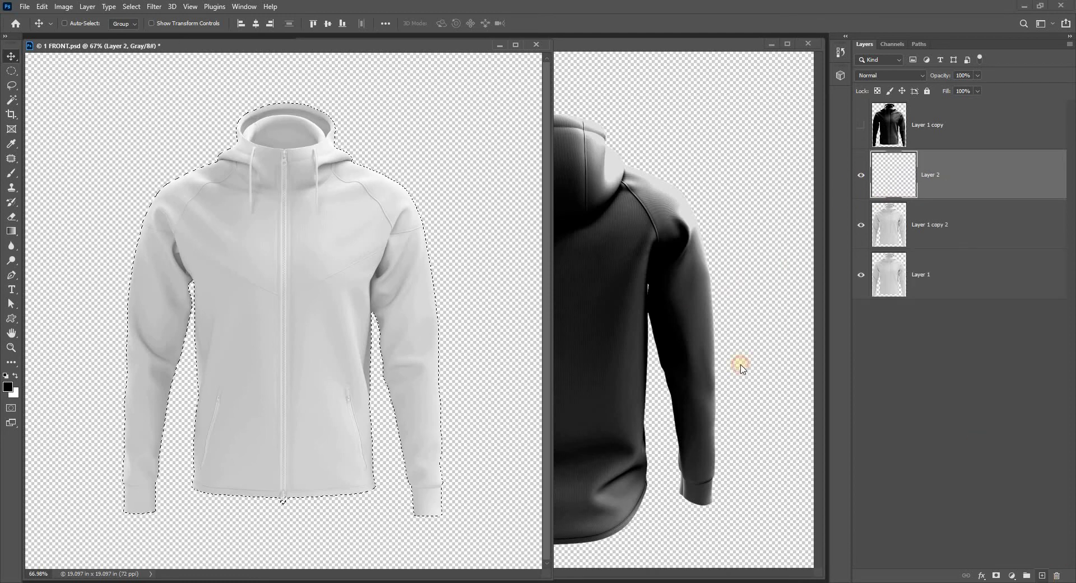
pyautogui.click(14, 393)
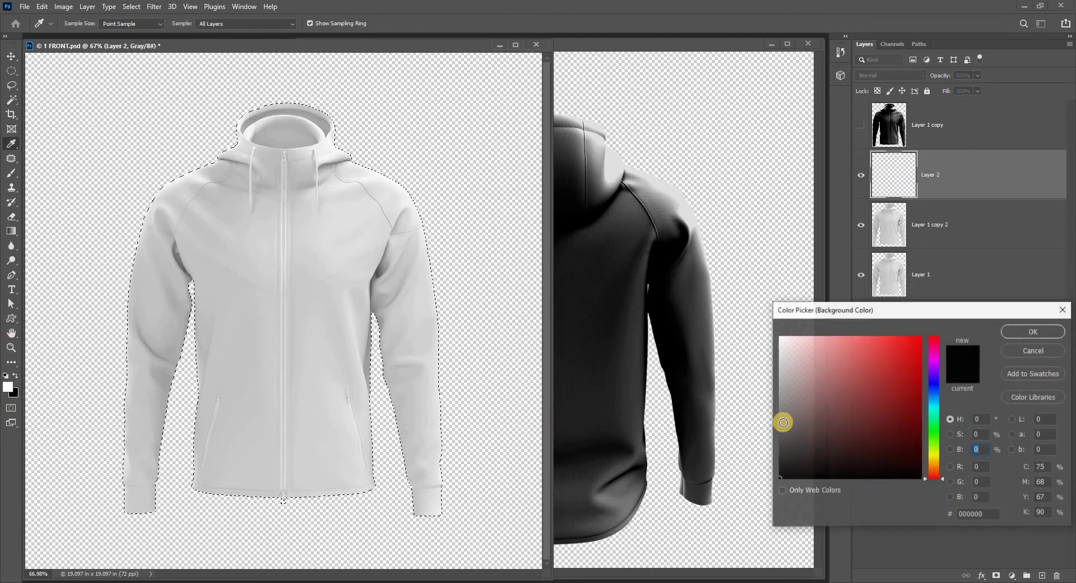
pyautogui.moveTo(905, 419); pyautogui.dragTo(917, 411)
pyautogui.click(1027, 333)
pyautogui.press('v')
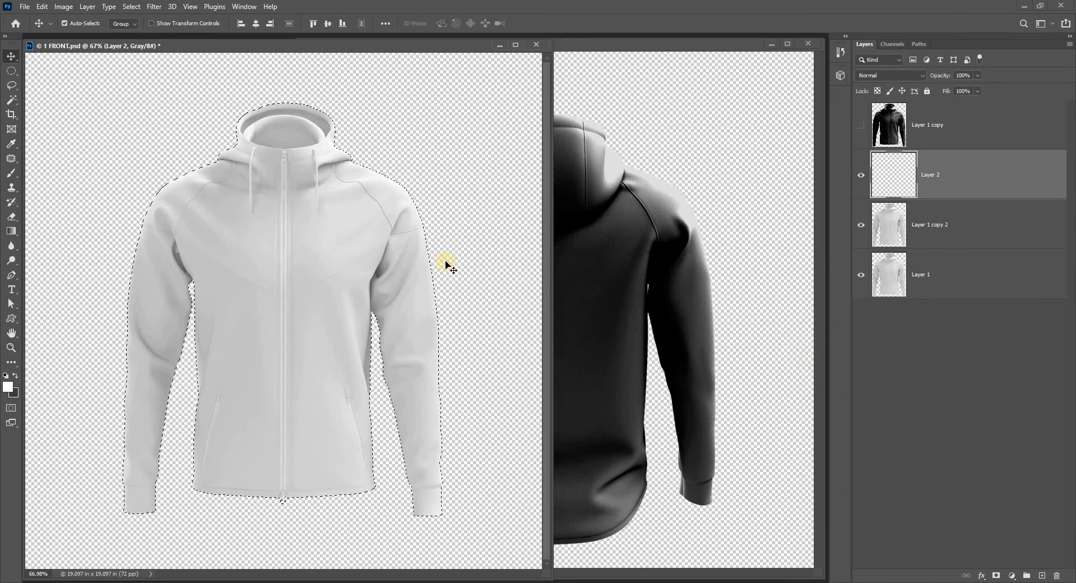
pyautogui.hotkey('ctrl', 'BackSpace')
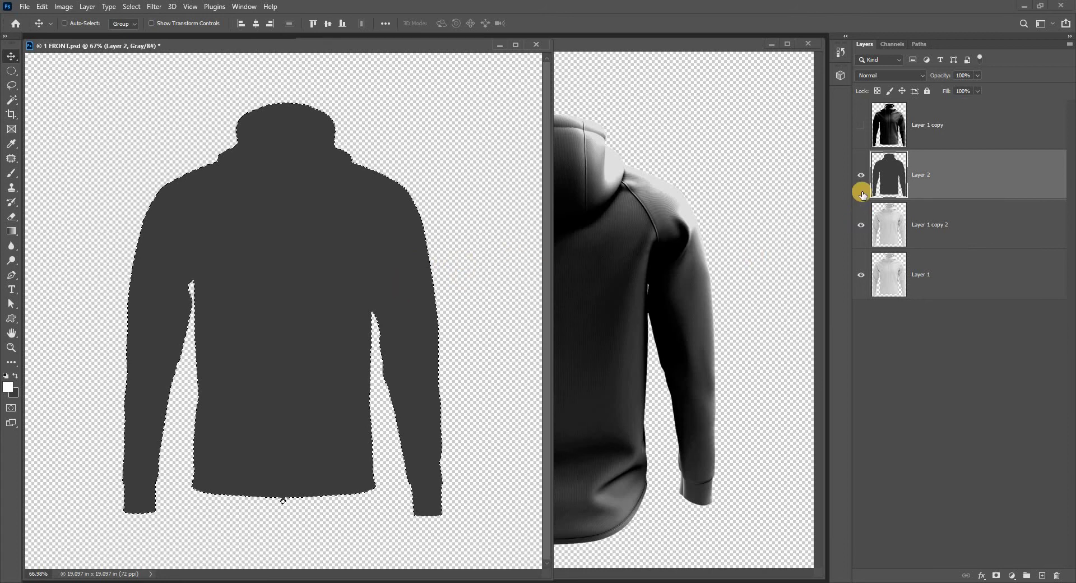
# Clear the selection and delete the duplicate Layer 1 copy 2 from the front file
pyautogui.click(885, 216)
pyautogui.hotkey('ctrl', 'd')
pyautogui.press('Delete')
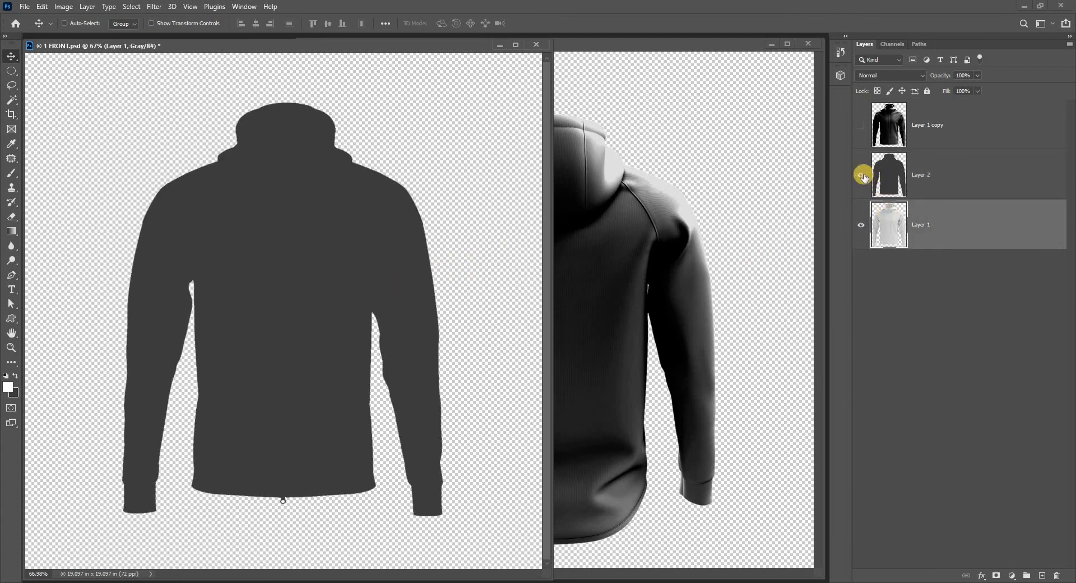
# Compare the front jacket layers by toggling their visibility, leave all three visible with Layer 1 copy selected, and save 1 FRONT.psd
pyautogui.click(864, 177)
pyautogui.click(874, 128)
pyautogui.click(861, 126)
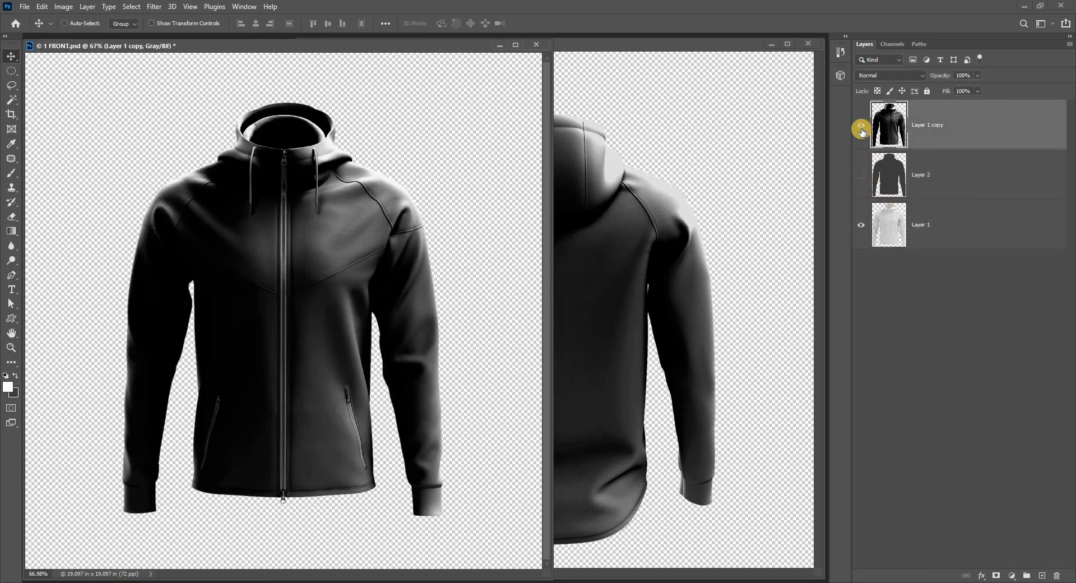
pyautogui.click(886, 224)
pyautogui.click(862, 173)
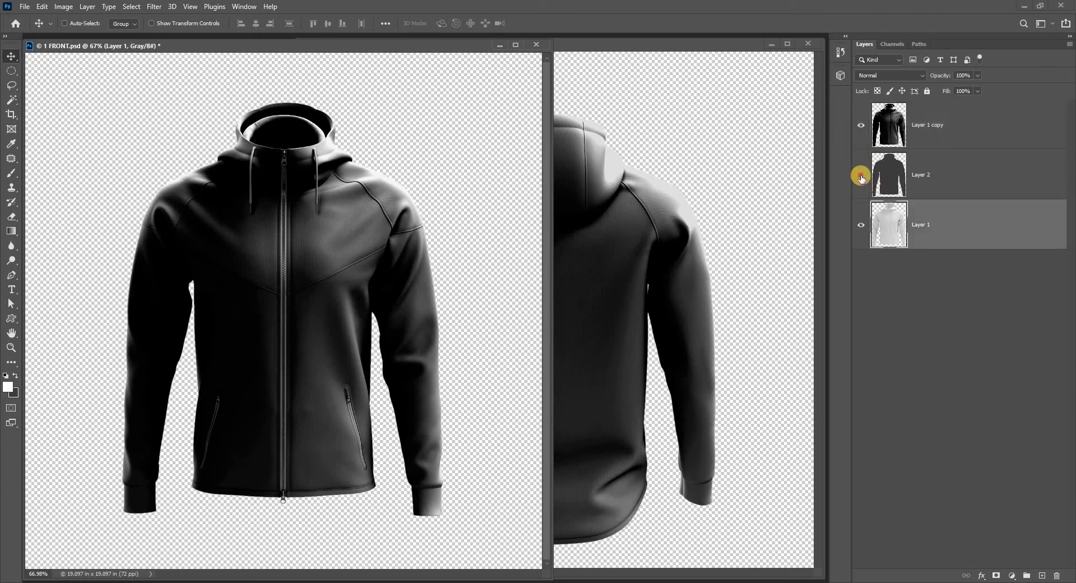
pyautogui.click(862, 123)
pyautogui.click(863, 178)
pyautogui.click(861, 175)
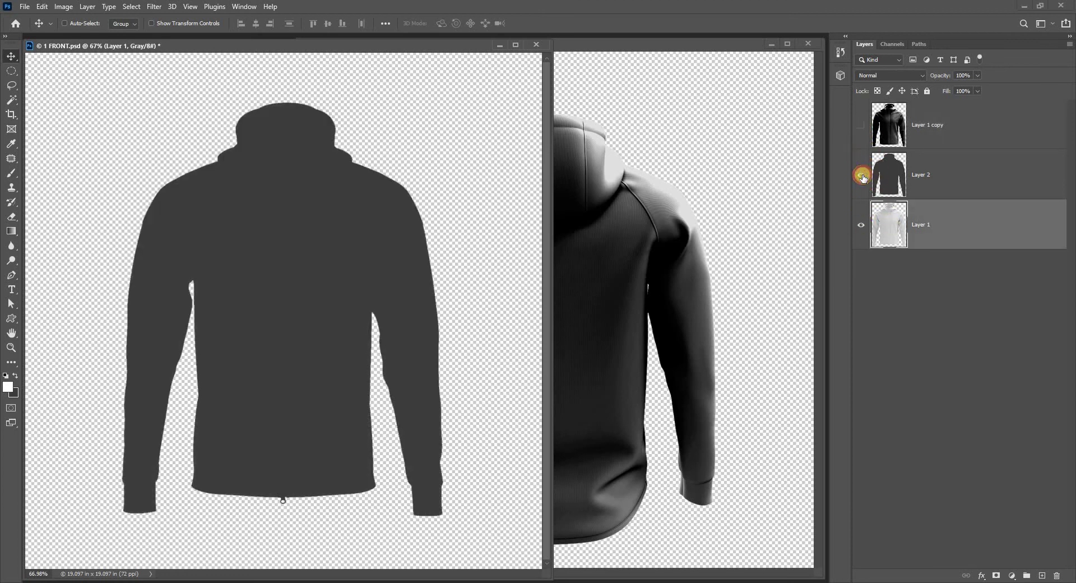
pyautogui.click(860, 124)
pyautogui.click(884, 124)
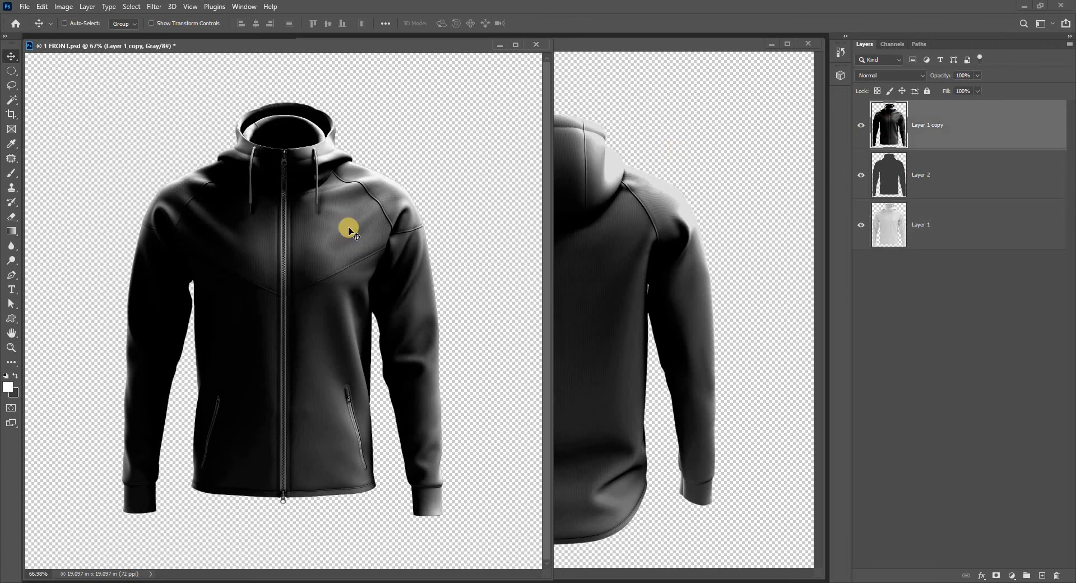
# In 2 BACK.psd, duplicate Layer 1, select the jacket's outline, and fill it with the same dark grey on a new layer
pyautogui.click(603, 223)
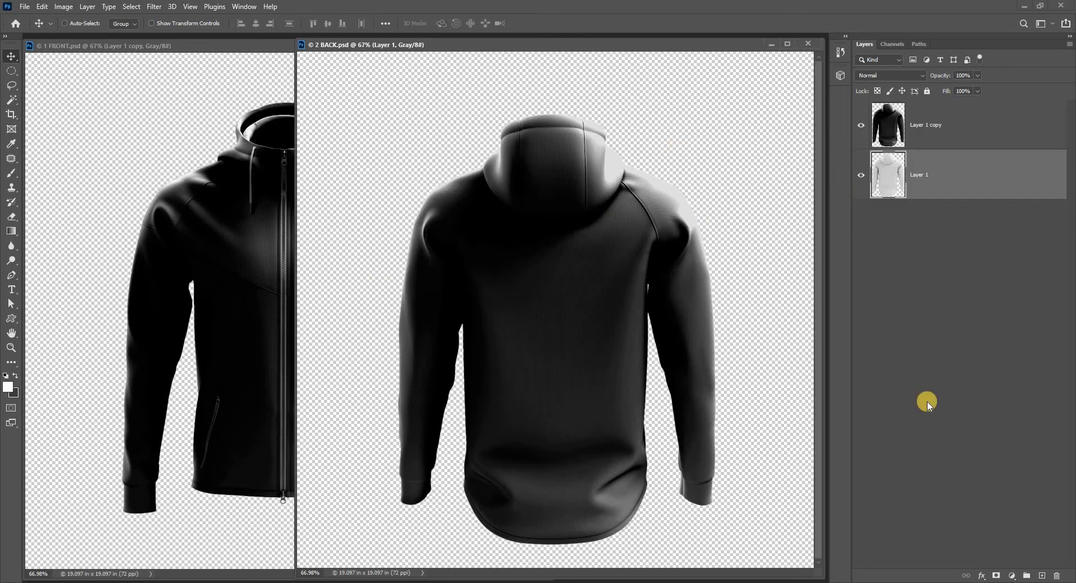
pyautogui.hotkey('ctrl', 'j')
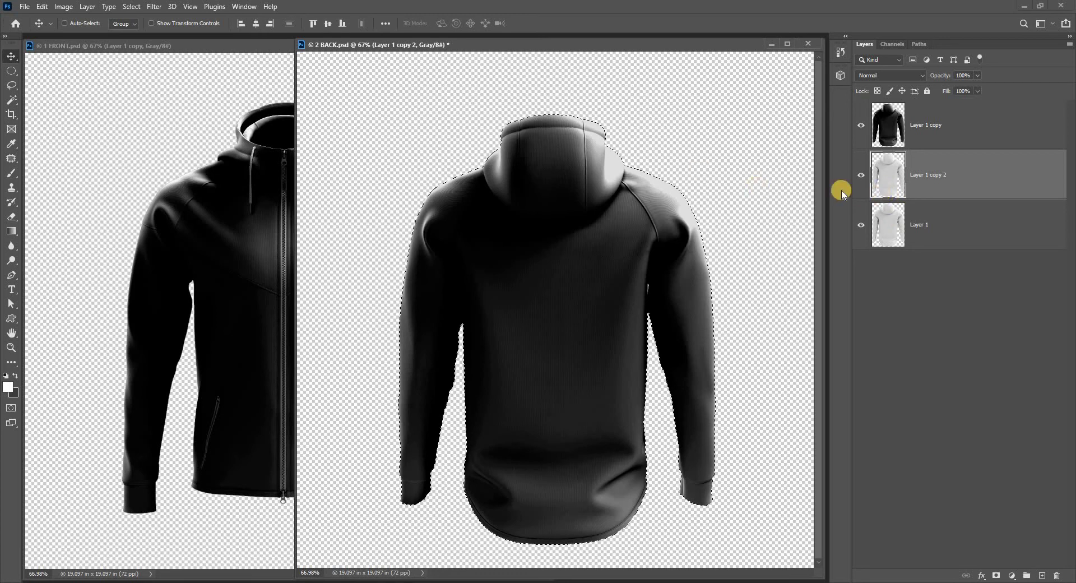
pyautogui.keyDown('ctrl'); pyautogui.click(884, 181); pyautogui.keyUp('ctrl')
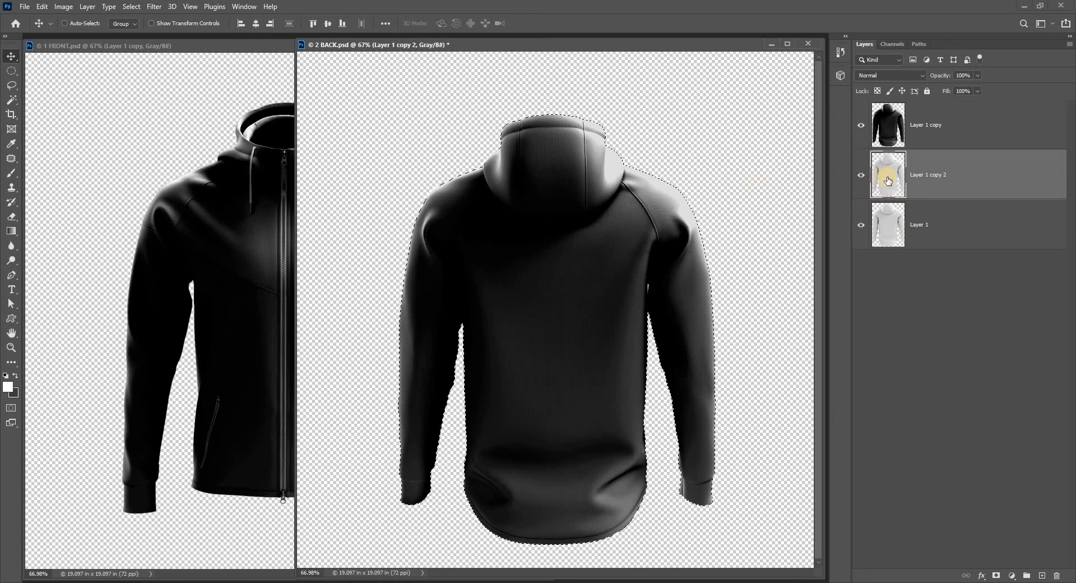
pyautogui.click(1042, 575)
pyautogui.hotkey('ctrl', 'BackSpace')
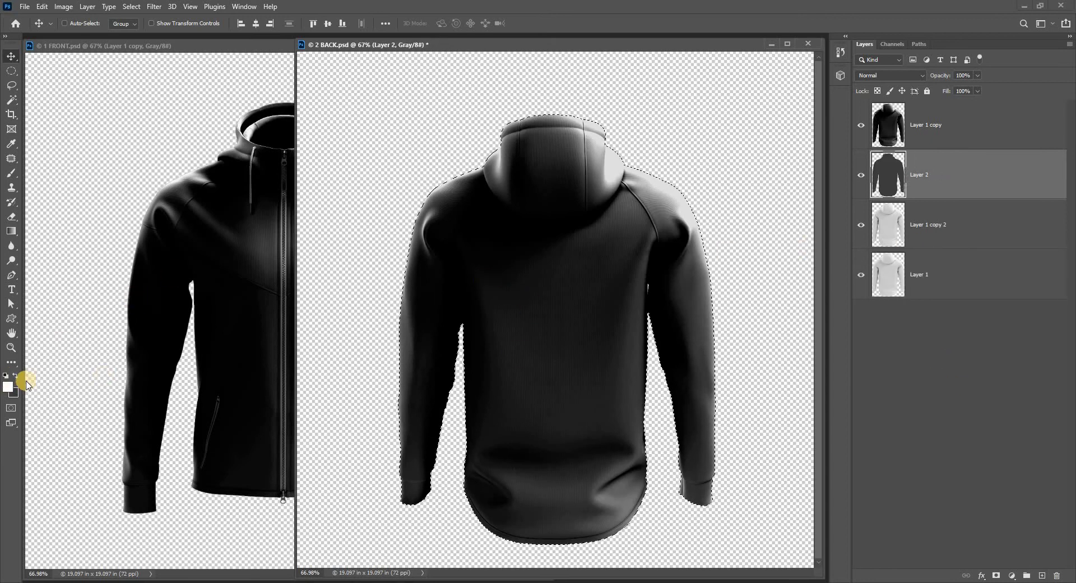
# Clear the selection and merge Layer 1 copy 2 down into Layer 1 in the back file
pyautogui.hotkey('ctrl', 'd')
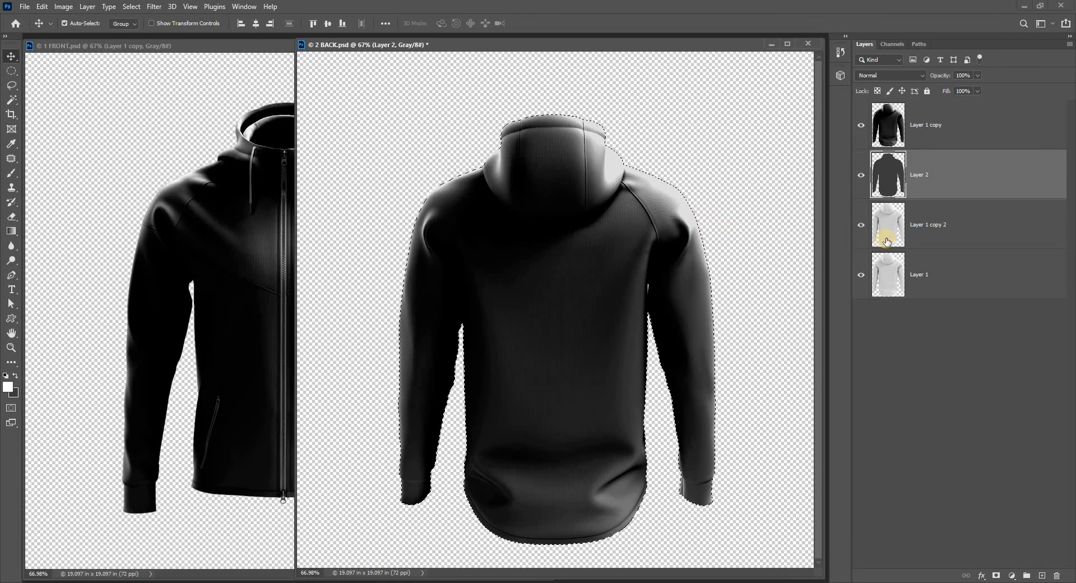
pyautogui.click(893, 225)
pyautogui.hotkey('ctrl', 'e')
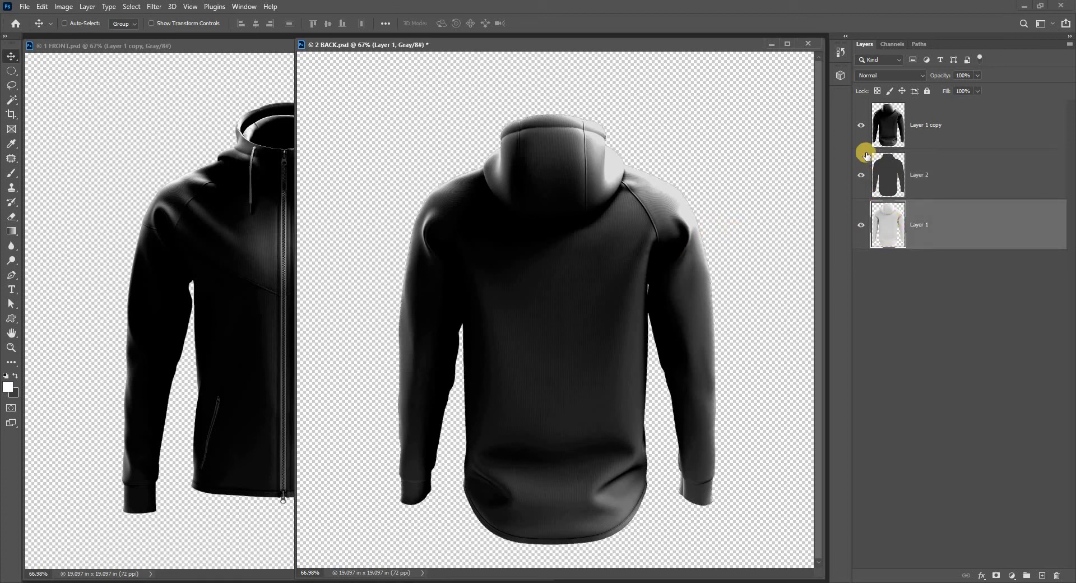
# Check the back jacket's dark and grey layers by toggling their visibility, select Layer 1 copy, and save 2 BACK.psd
pyautogui.click(861, 126)
pyautogui.click(861, 126)
pyautogui.click(861, 175)
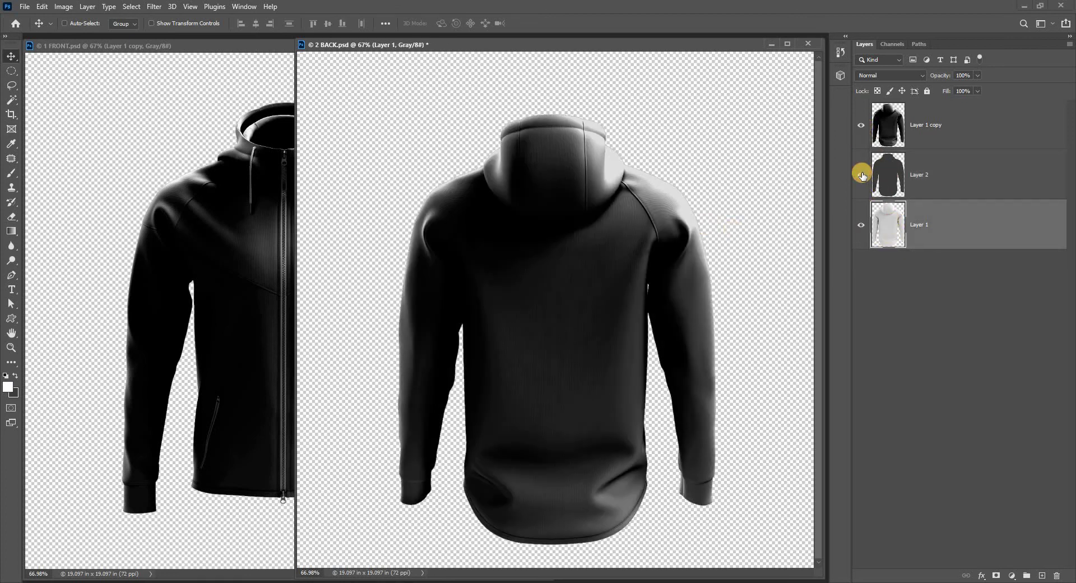
pyautogui.click(861, 175)
pyautogui.click(891, 122)
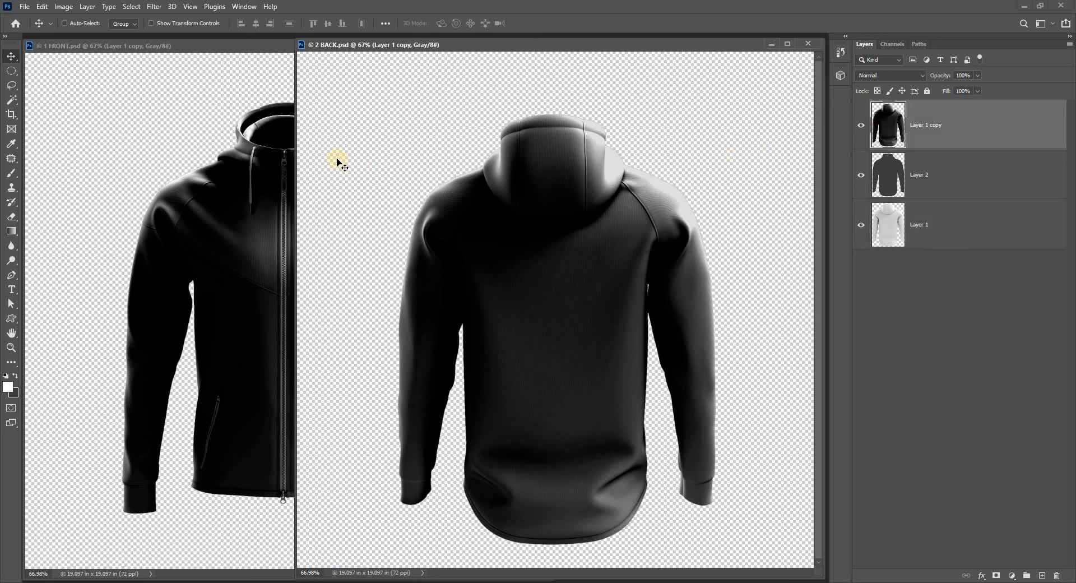
# Select the updated 1 FRONT and 2 BACK PSD files in the hoodie 3d mockup folder and bring them into the CorelDRAW document
pyautogui.click(232, 195)
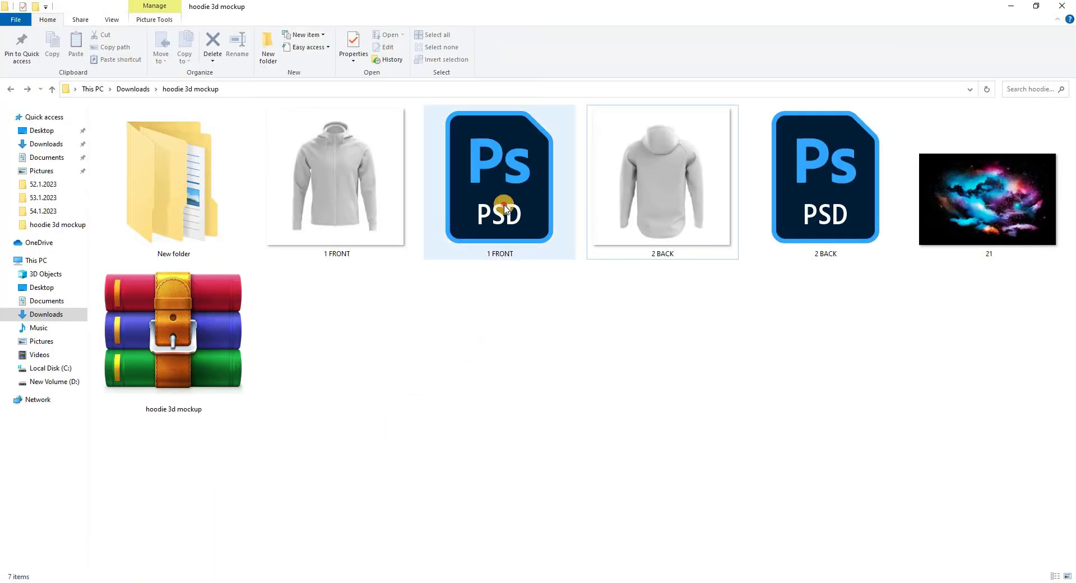
pyautogui.click(496, 207)
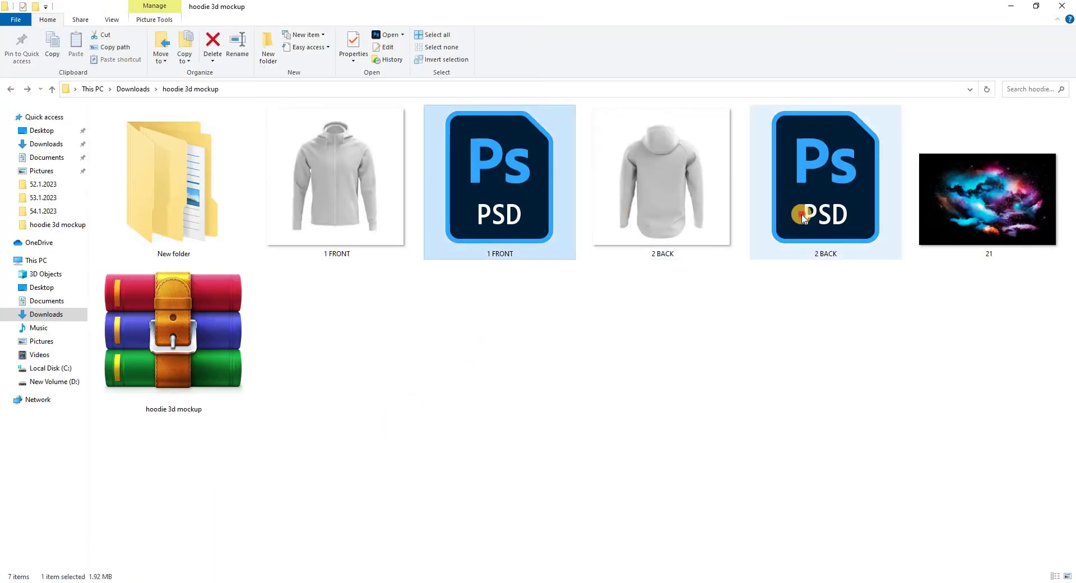
pyautogui.keyDown('ctrl'); pyautogui.click(801, 213); pyautogui.keyUp('ctrl')
pyautogui.moveTo(475, 224); pyautogui.dragTo(593, 312)
pyautogui.click(495, 408)
pyautogui.click(268, 156)
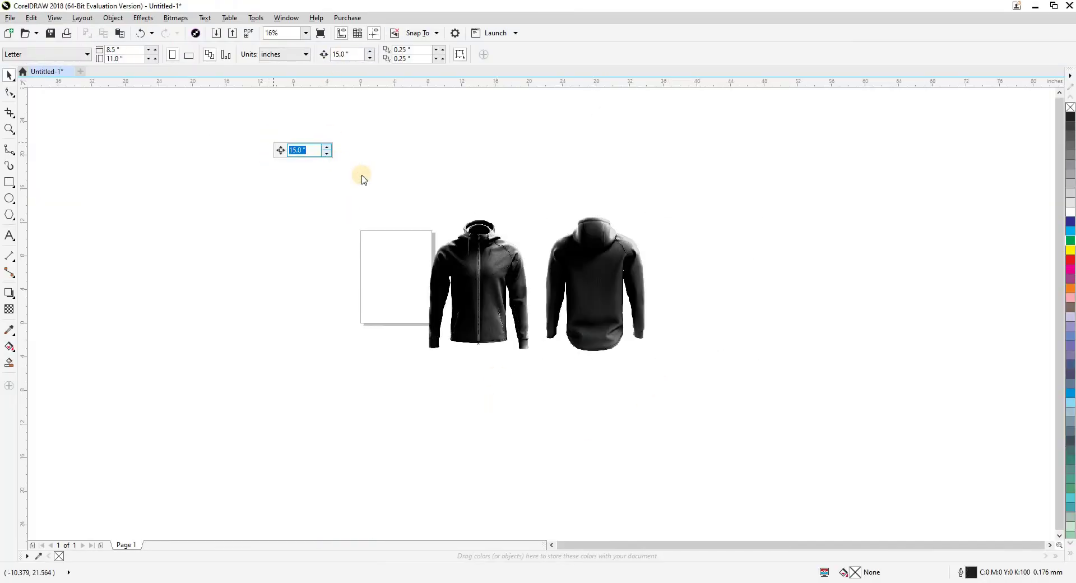
# Ungroup the newly imported front and back jackets into their individual layer images
pyautogui.scroll(2, 644, 297)
pyautogui.click(579, 353)
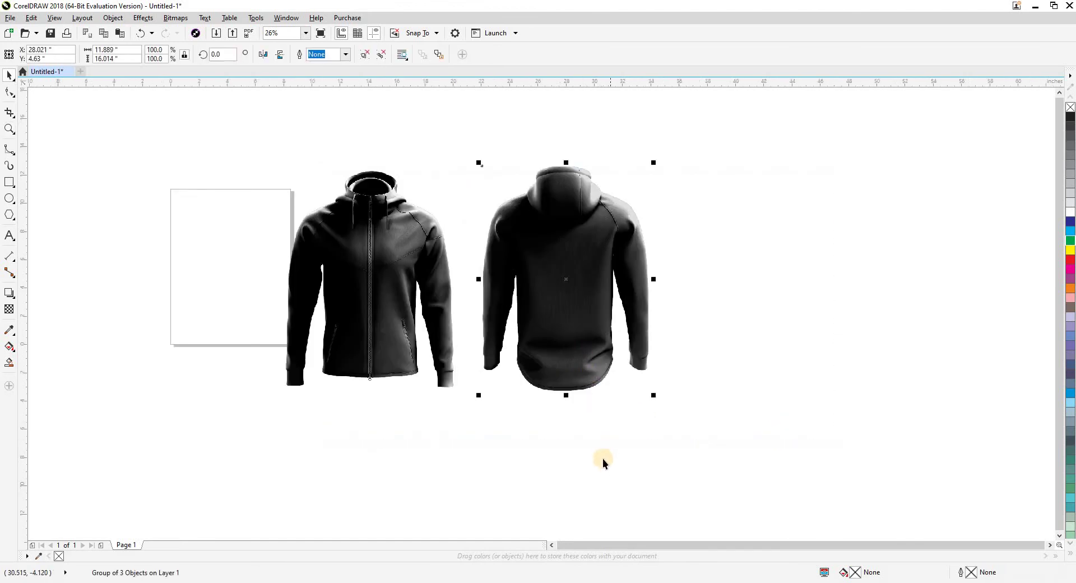
pyautogui.click(434, 350)
pyautogui.click(483, 488)
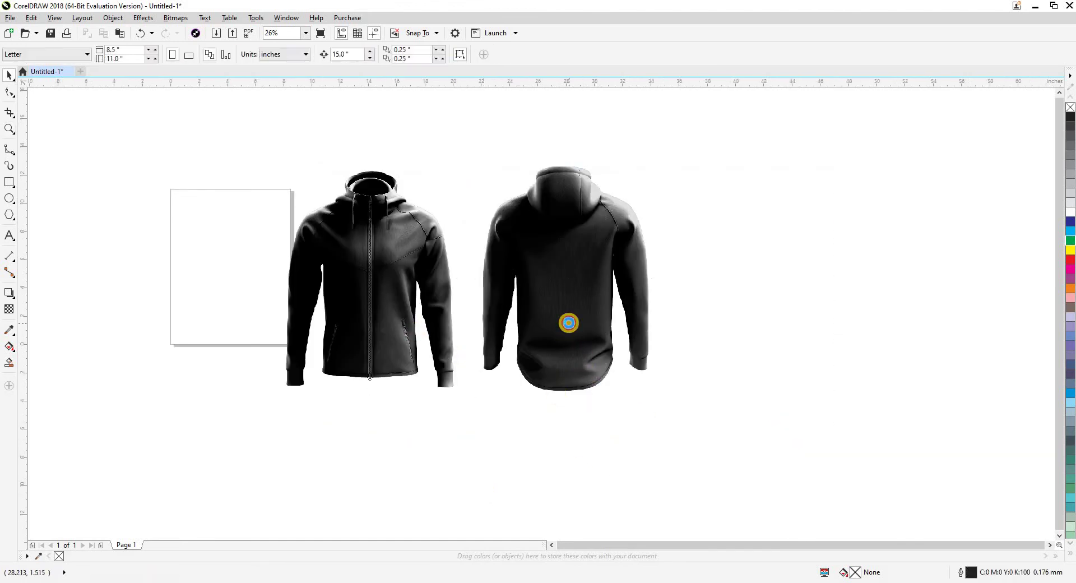
# Separate the back jacket images by moving the dark copy 30 inches right and the grey silhouette 15 inches right and 15 inches down
pyautogui.press('Right')
pyautogui.press('Right')
pyautogui.click(567, 317)
pyautogui.press('Right')
pyautogui.press('Down')
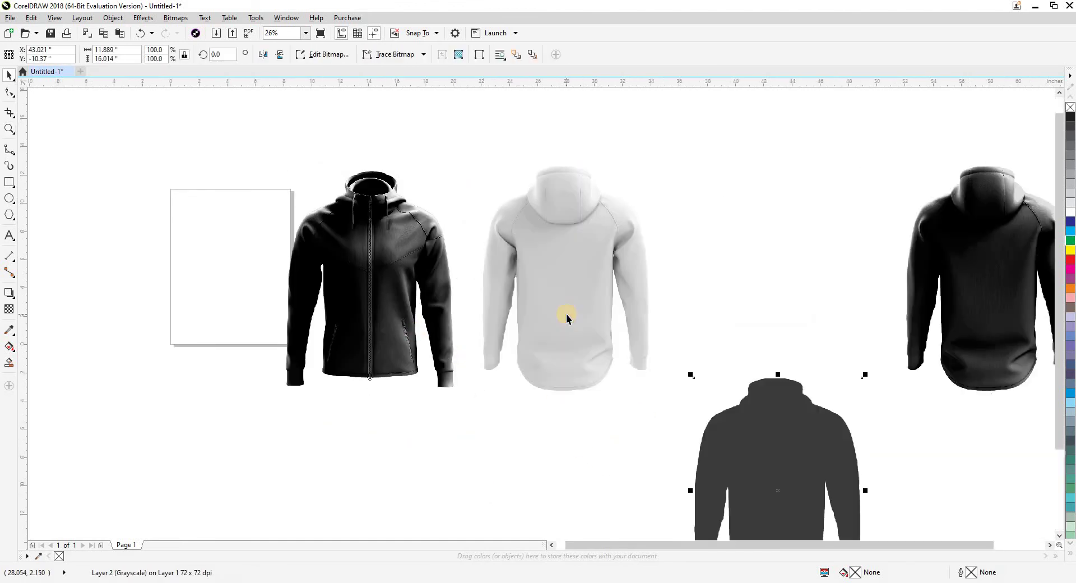
# Move the light grey back jacket image 30 inches right, stacking it beneath the dark back copy
pyautogui.click(566, 317)
pyautogui.press('Right')
pyautogui.press('Right')
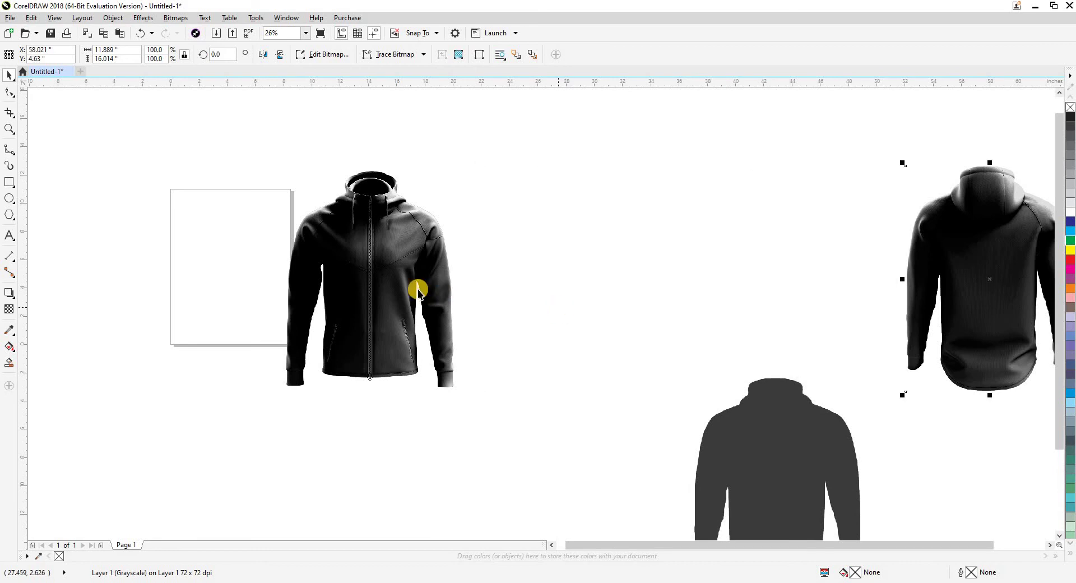
# Separate the front jacket by moving the dark copy and light grey image 15 inches left and the dark grey silhouette 15 inches down
pyautogui.click(418, 290)
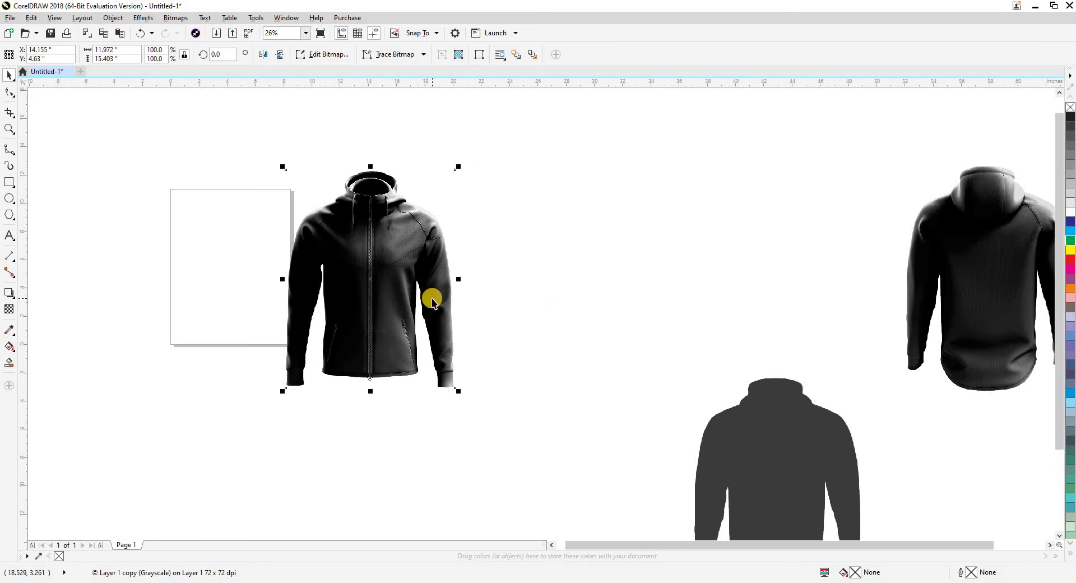
pyautogui.press('Left')
pyautogui.click(401, 285)
pyautogui.press('Down')
pyautogui.click(392, 279)
pyautogui.press('Left')
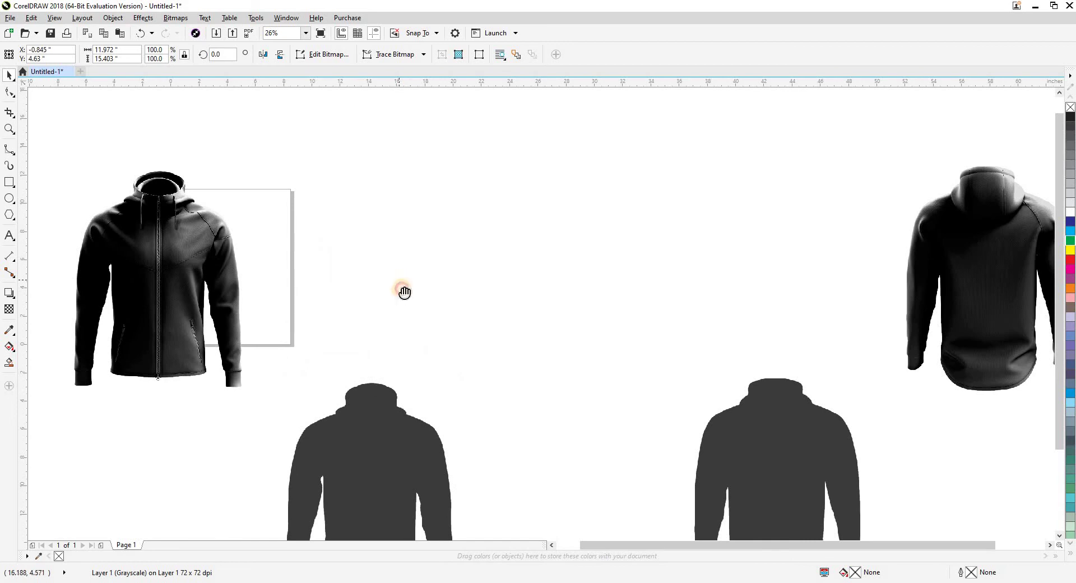
# Line both jacket stacks up above their silhouettes, moving the front pair 15 inches right and the back pair 15 inches left
pyautogui.moveTo(405, 292); pyautogui.dragTo(435, 267)
pyautogui.click(301, 242)
pyautogui.scroll(-2, 301, 242)
pyautogui.moveTo(307, 302); pyautogui.dragTo(307, 302)
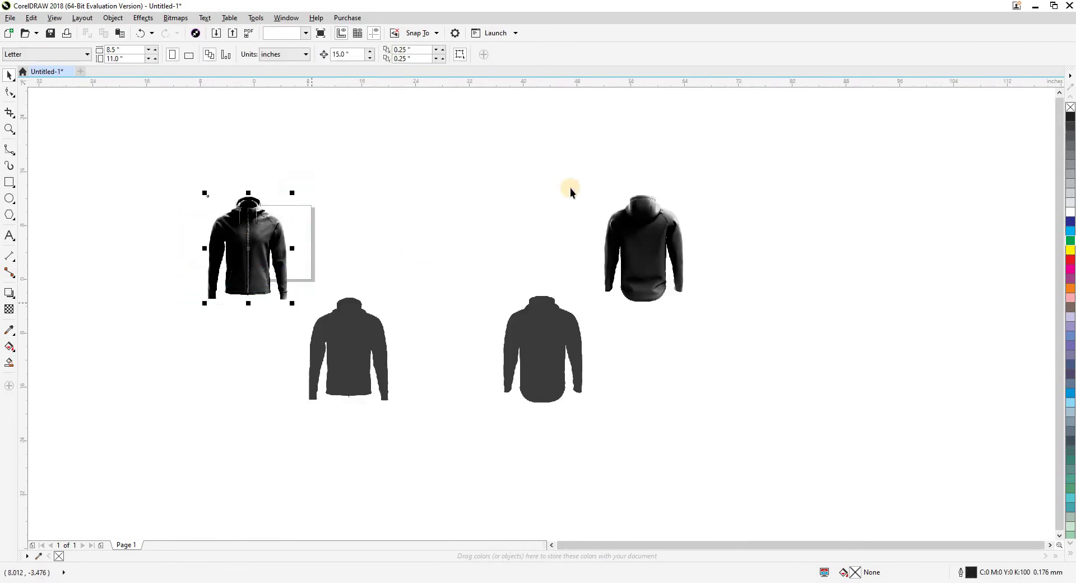
pyautogui.press('Right')
pyautogui.moveTo(569, 187); pyautogui.dragTo(724, 316)
pyautogui.press('Left')
# Trace the front silhouette bitmap into a curve placed 15 inches to its left, and remove the original bitmap
pyautogui.click(542, 343)
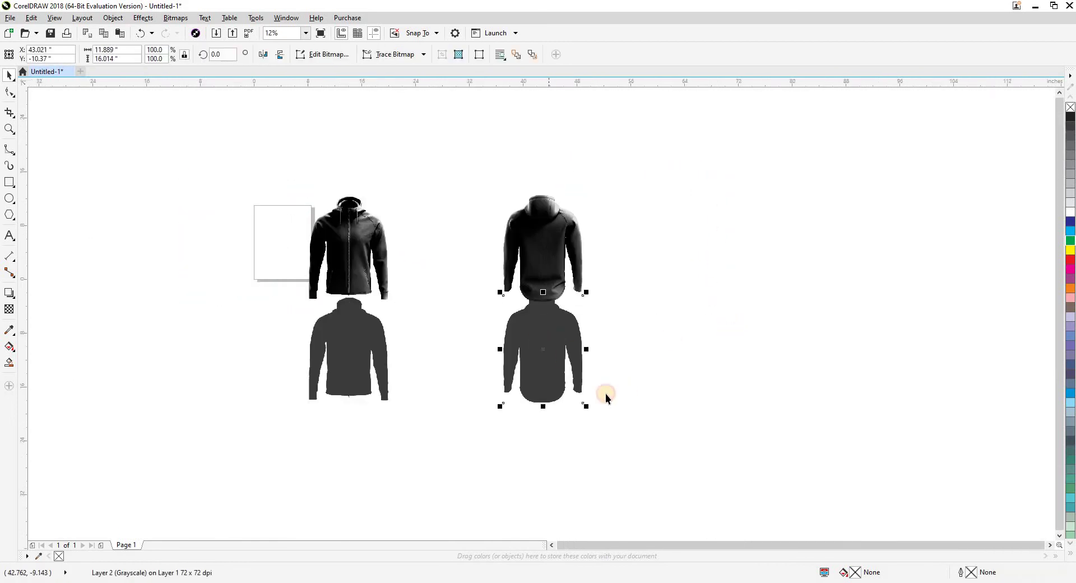
pyautogui.scroll(2, 557, 466)
pyautogui.click(387, 296)
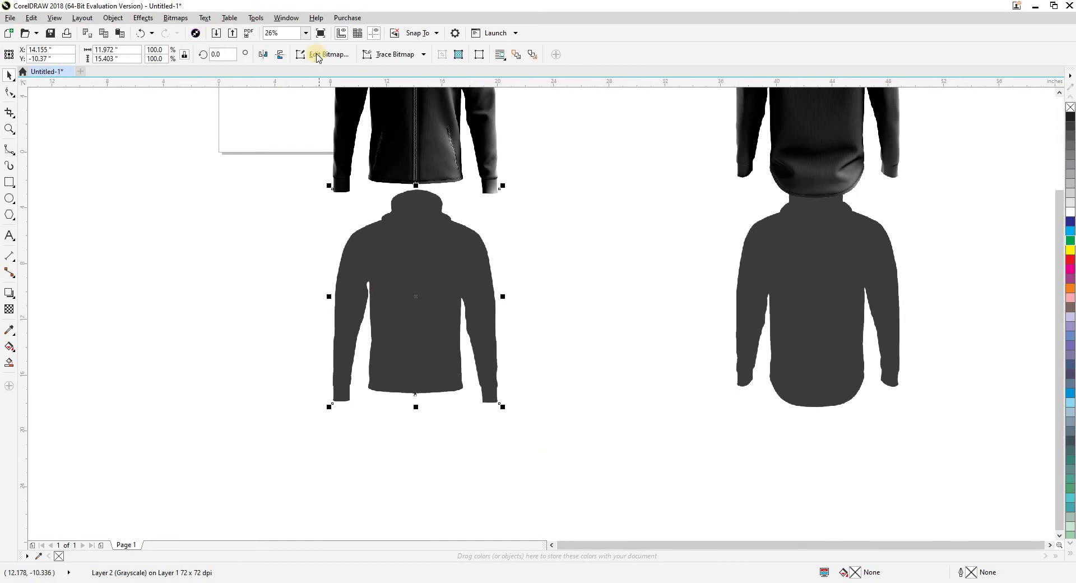
pyautogui.click(396, 54)
pyautogui.click(401, 68)
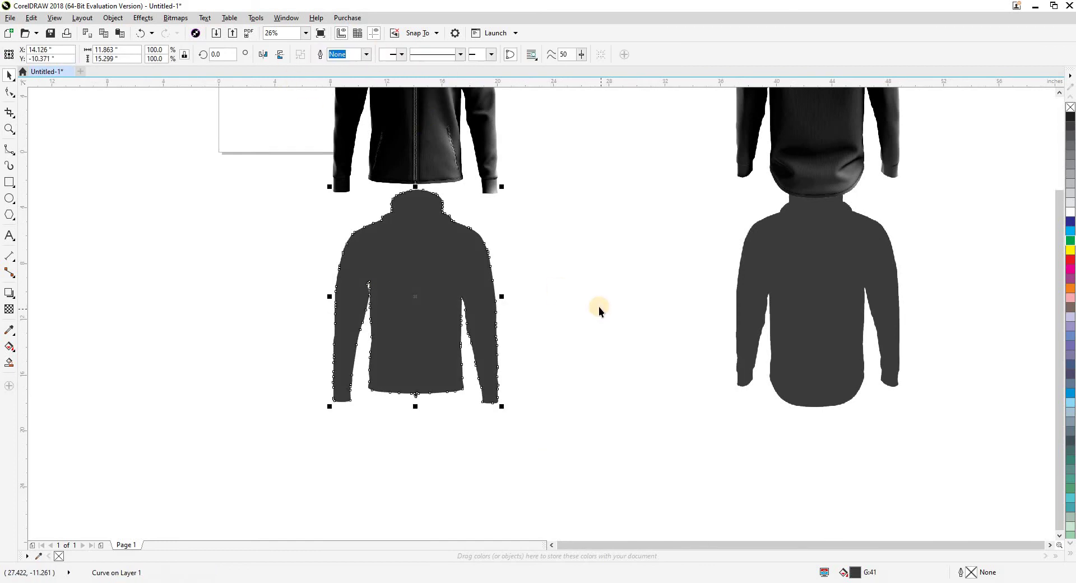
pyautogui.moveTo(465, 304); pyautogui.dragTo(230, 260)
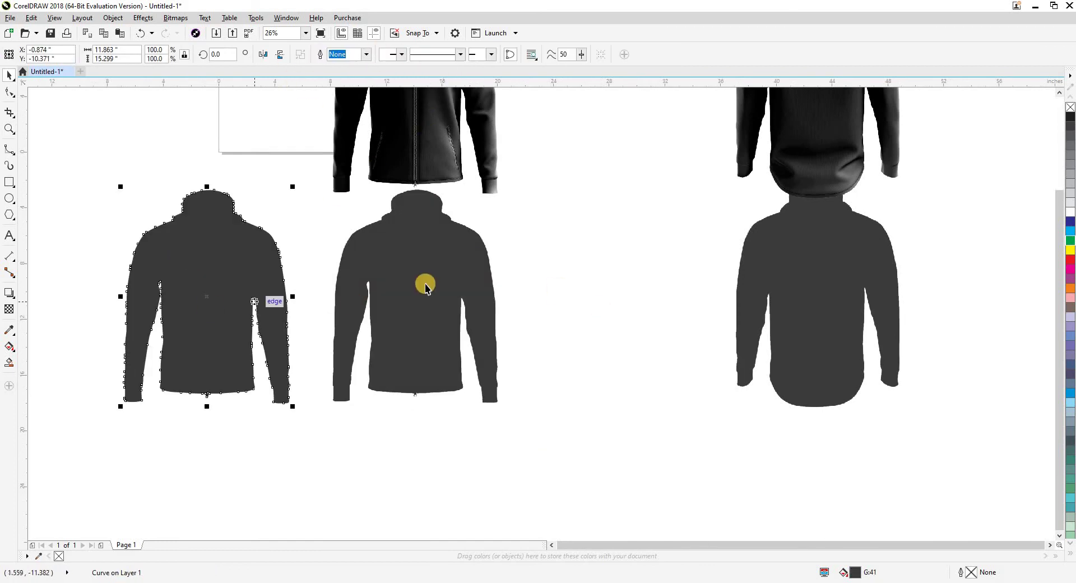
pyautogui.moveTo(421, 283)
pyautogui.mouseDown()
pyautogui.moveTo(790, 288)
pyautogui.moveTo(746, 260)
pyautogui.mouseUp()
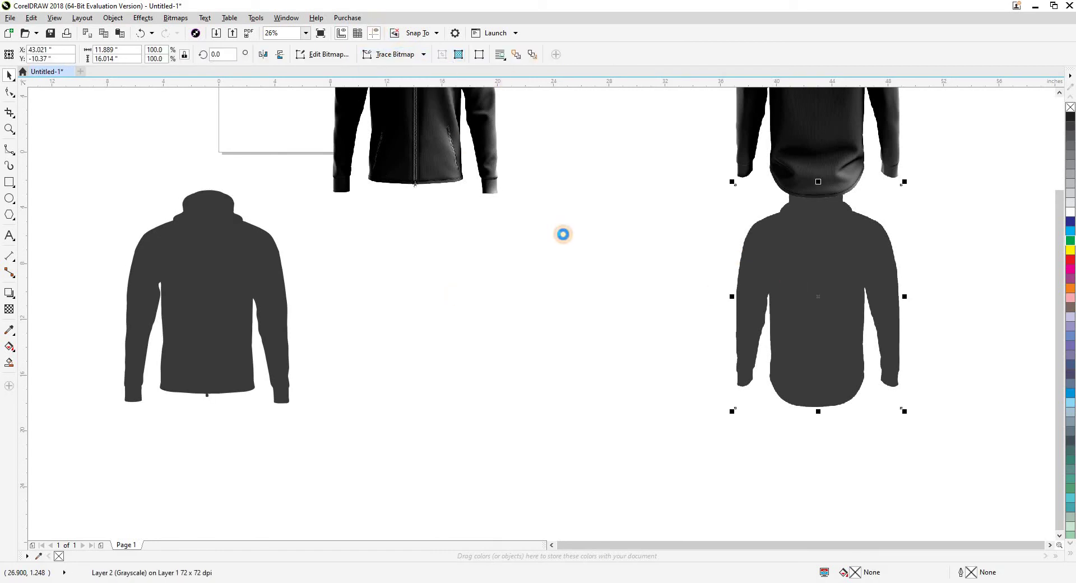
# Trace the back silhouette bitmap into a curve, shift the curve 15 inches left, and delete the original bitmap
pyautogui.click(564, 237)
pyautogui.press('Left')
pyautogui.click(846, 316)
pyautogui.press('Delete')
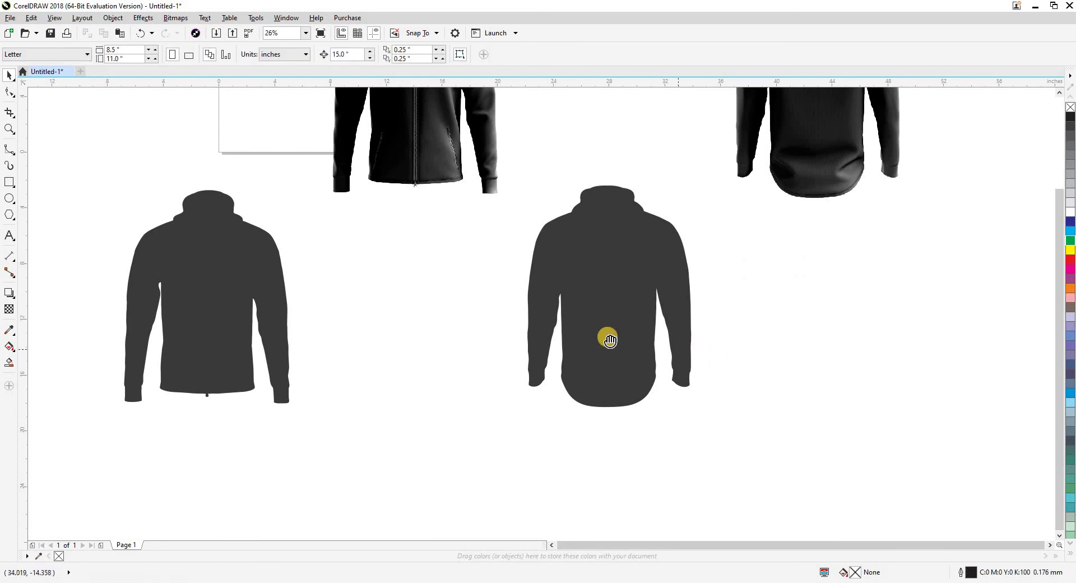
# Move the dark back jacket image and the traced back silhouette curve 15 inches right each
pyautogui.moveTo(608, 337); pyautogui.dragTo(438, 394)
pyautogui.hotkey('shift', 'F9')
pyautogui.hotkey('shift', 'F9')
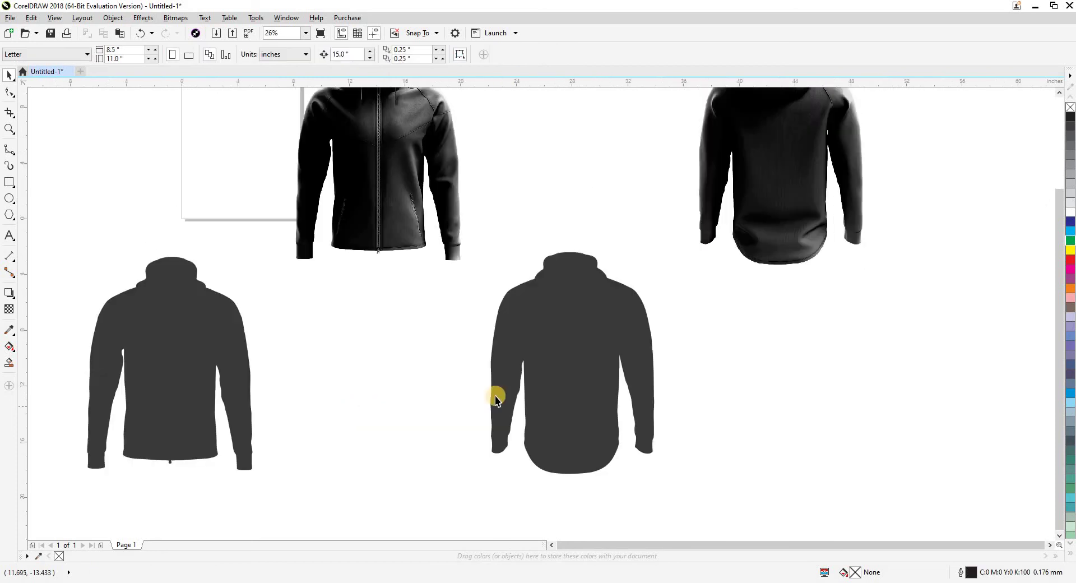
pyautogui.moveTo(547, 372); pyautogui.dragTo(451, 387)
pyautogui.click(451, 387)
pyautogui.moveTo(509, 275); pyautogui.dragTo(338, 398)
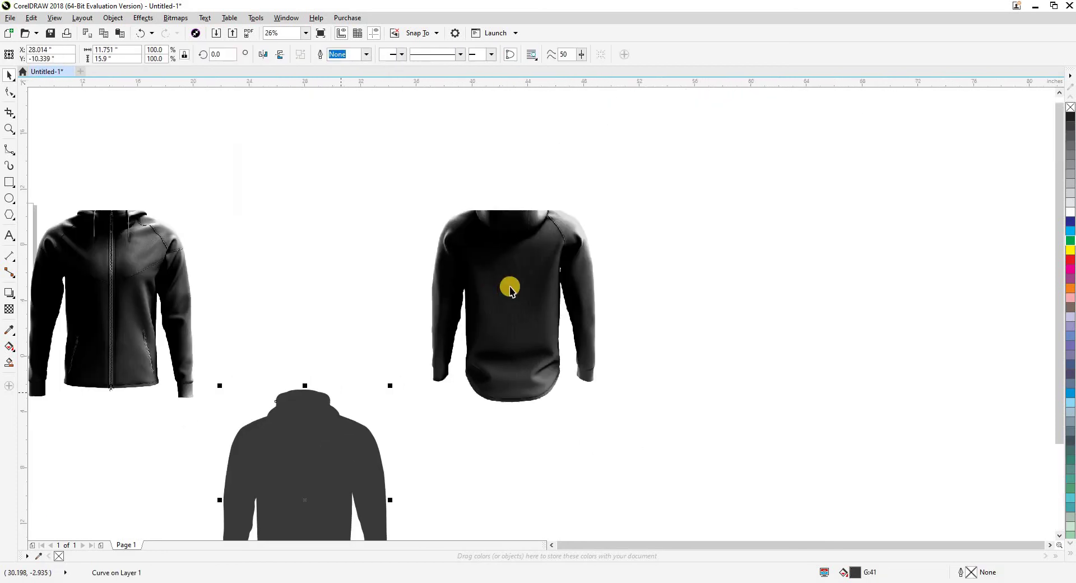
pyautogui.click(509, 287)
pyautogui.press('Right')
pyautogui.moveTo(355, 452); pyautogui.dragTo(564, 448)
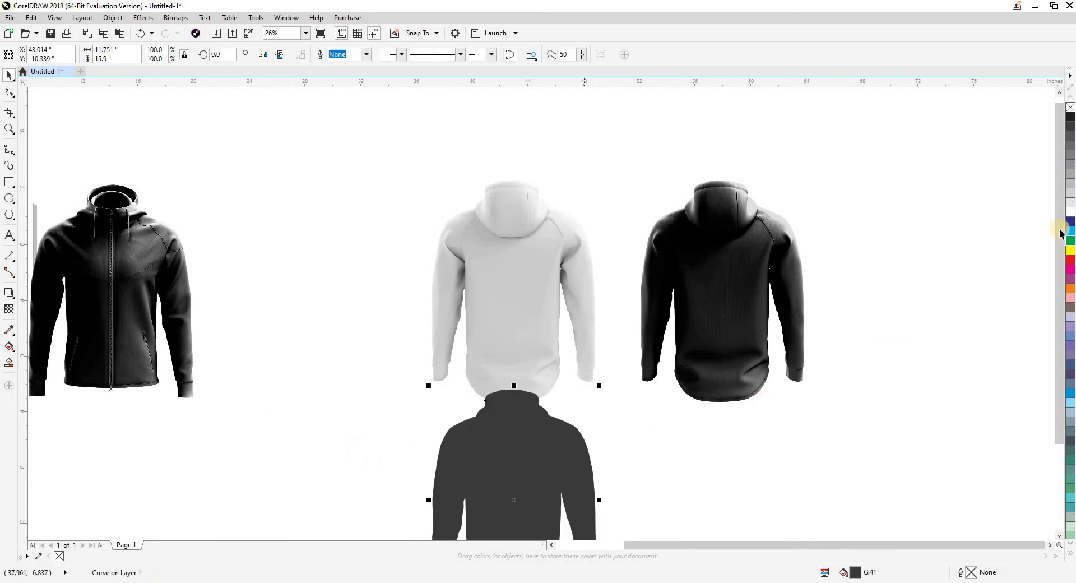
# Give the traced back silhouette a cyan hairline outline and no fill
pyautogui.click(367, 56)
pyautogui.click(361, 65)
pyautogui.click(366, 53)
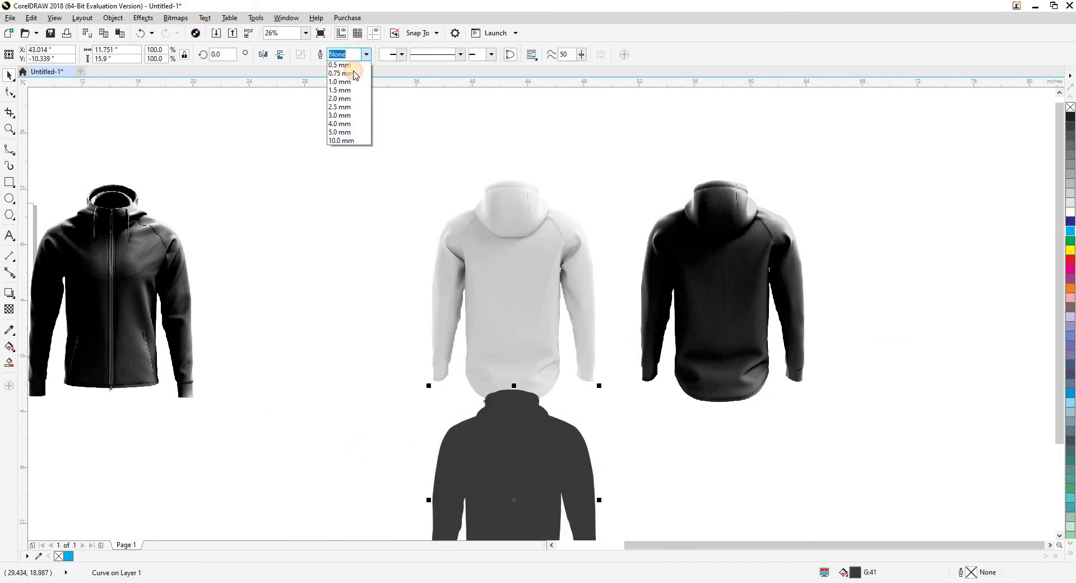
pyautogui.click(154, 454)
pyautogui.rightClick(65, 556)
pyautogui.click(441, 412)
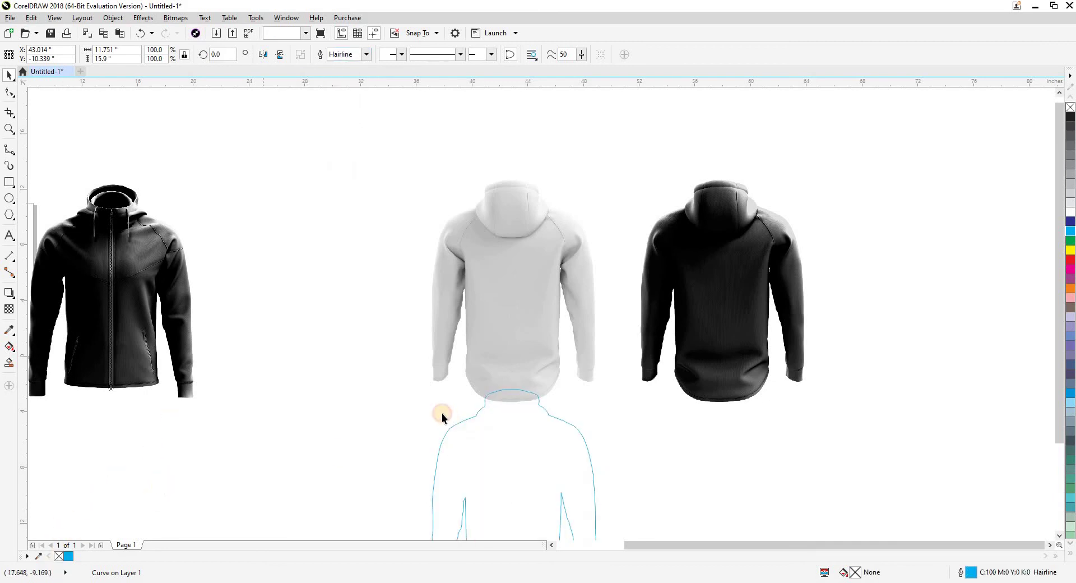
# Move the cyan back outline 15 inches up onto the light grey back jacket
pyautogui.moveTo(518, 470); pyautogui.dragTo(479, 423)
pyautogui.click(482, 377)
pyautogui.press('Up')
# Remove the traced front silhouette's fill and give it a cyan hairline outline
pyautogui.moveTo(333, 299); pyautogui.dragTo(637, 295)
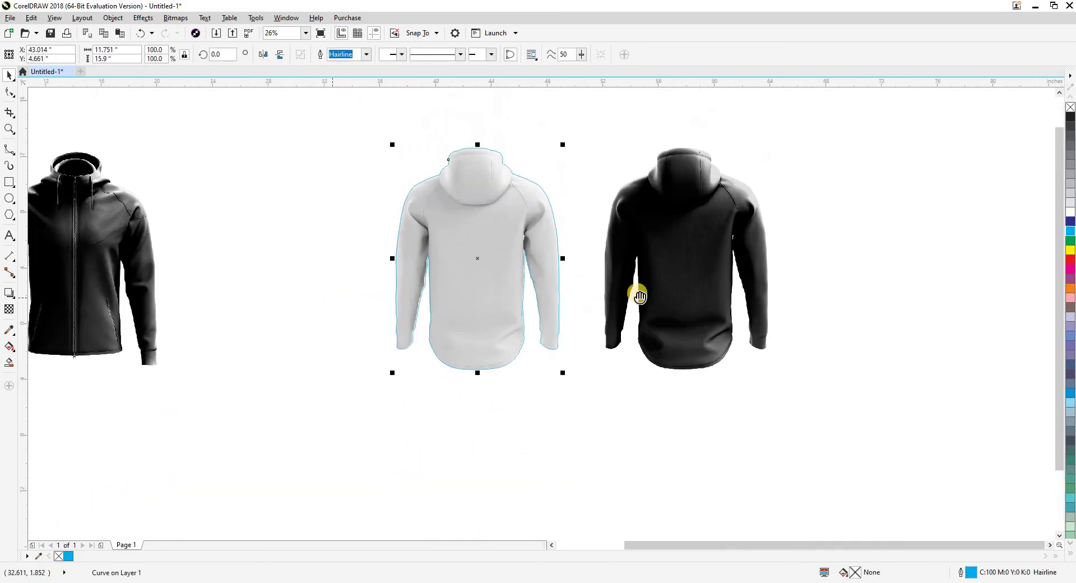
pyautogui.click(197, 415)
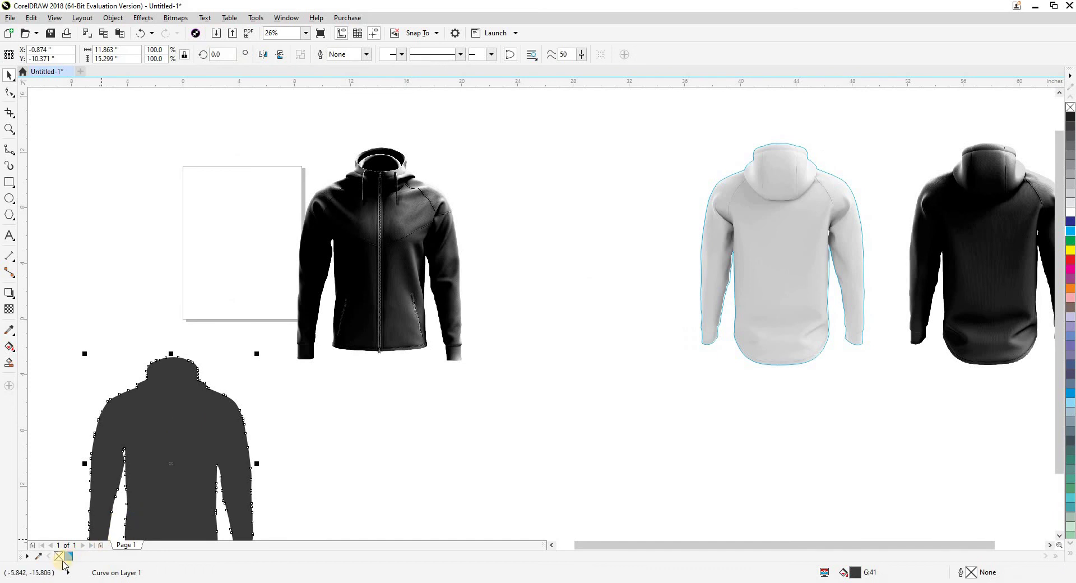
pyautogui.click(61, 556)
pyautogui.click(366, 54)
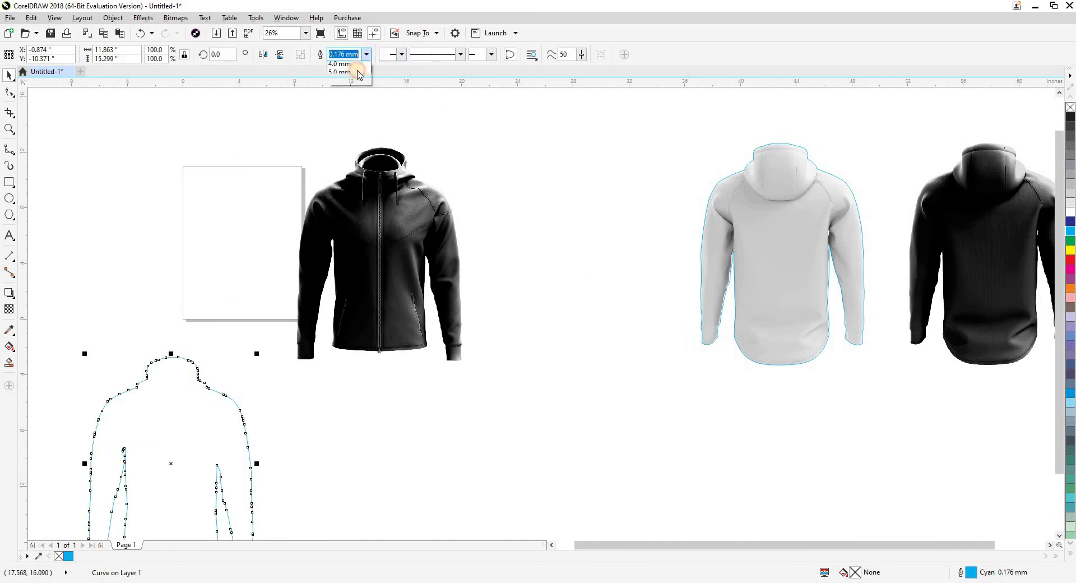
pyautogui.click(340, 75)
# Place the cyan front outline over the light grey front jacket and move the dark front image 15 inches left
pyautogui.press('Right')
pyautogui.press('Up')
pyautogui.click(512, 254)
pyautogui.click(442, 250)
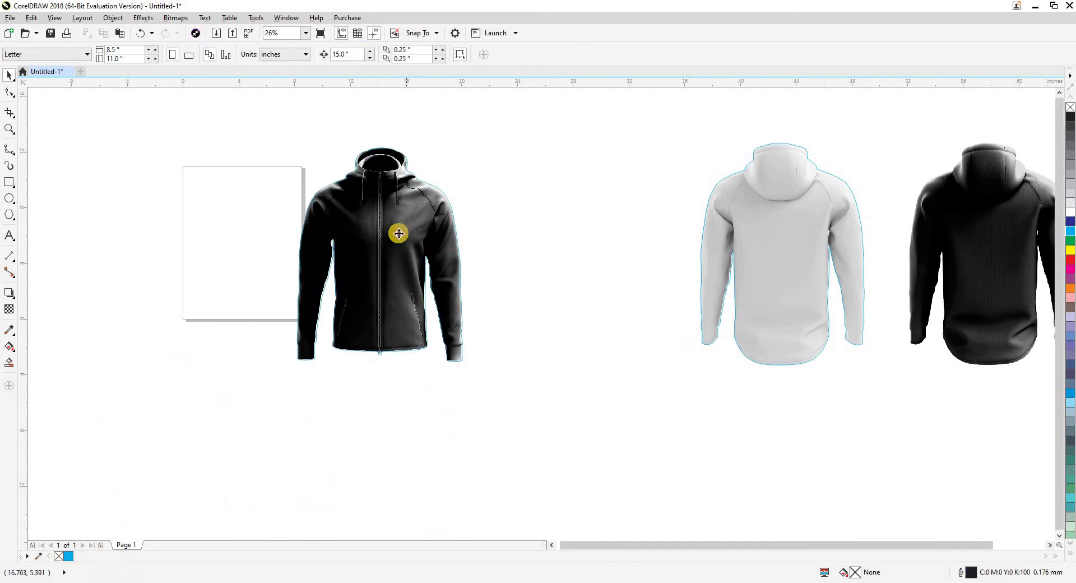
pyautogui.press('Down')
pyautogui.click(397, 234)
pyautogui.press('Left')
pyautogui.click(402, 380)
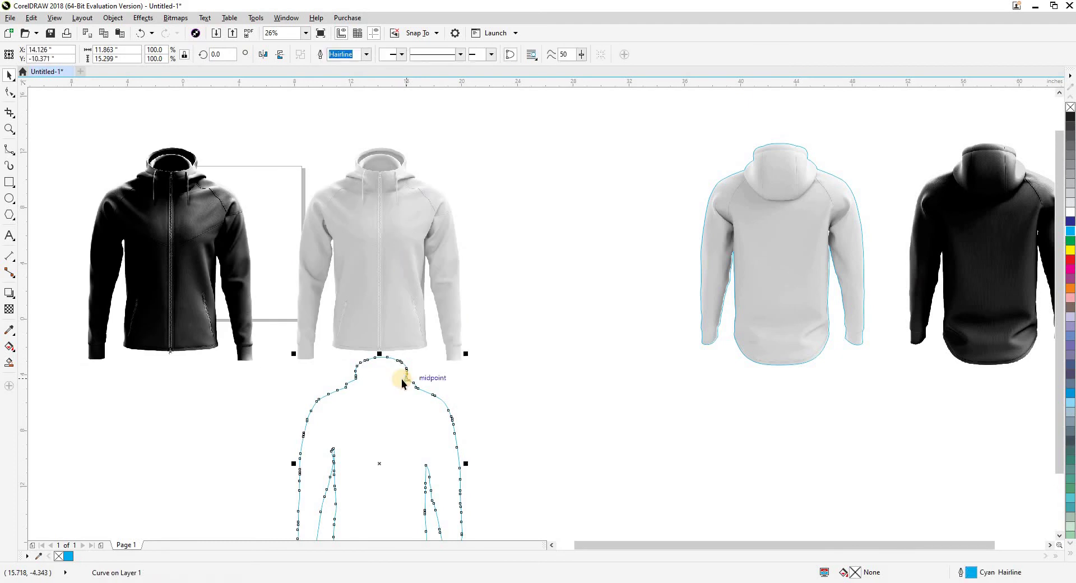
pyautogui.press('Up')
# Move the light grey back jacket with its outline, and the dark back image, 15 inches left each
pyautogui.click(643, 148)
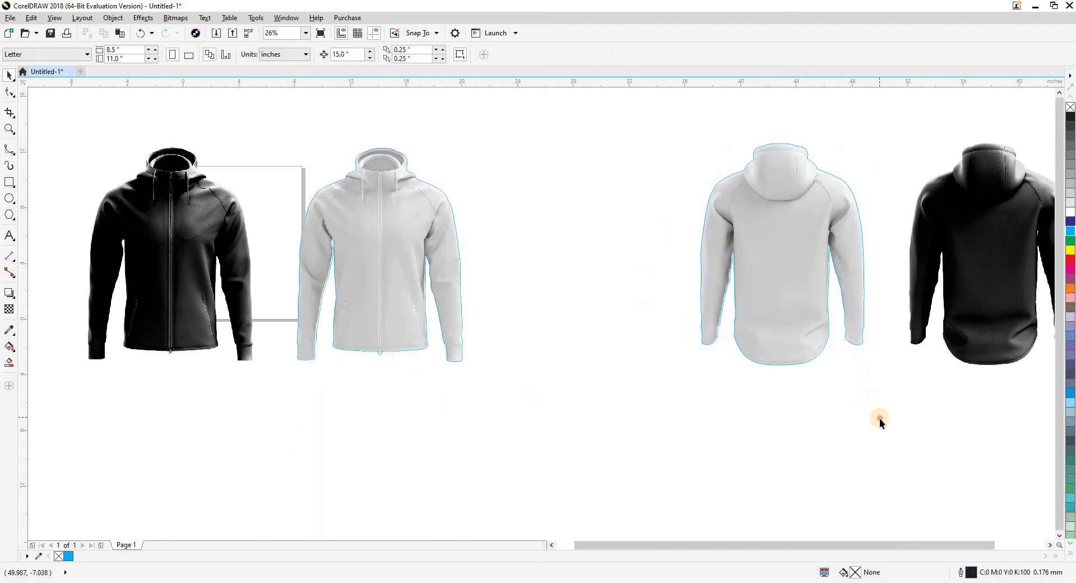
pyautogui.moveTo(644, 119); pyautogui.dragTo(644, 119)
pyautogui.press('Left')
pyautogui.click(947, 266)
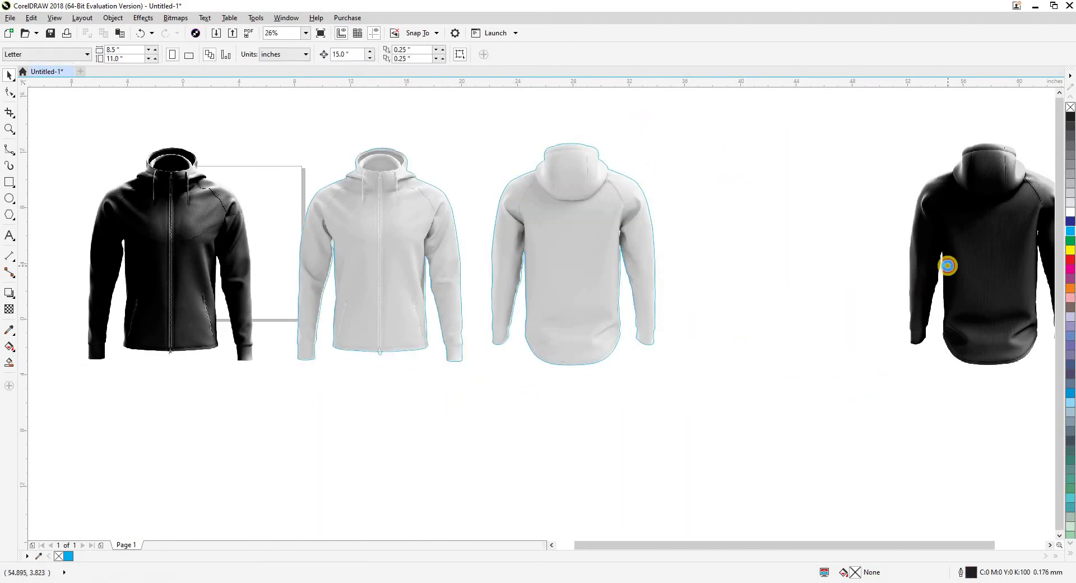
pyautogui.press('Left')
pyautogui.press('Left')
pyautogui.press('Right')
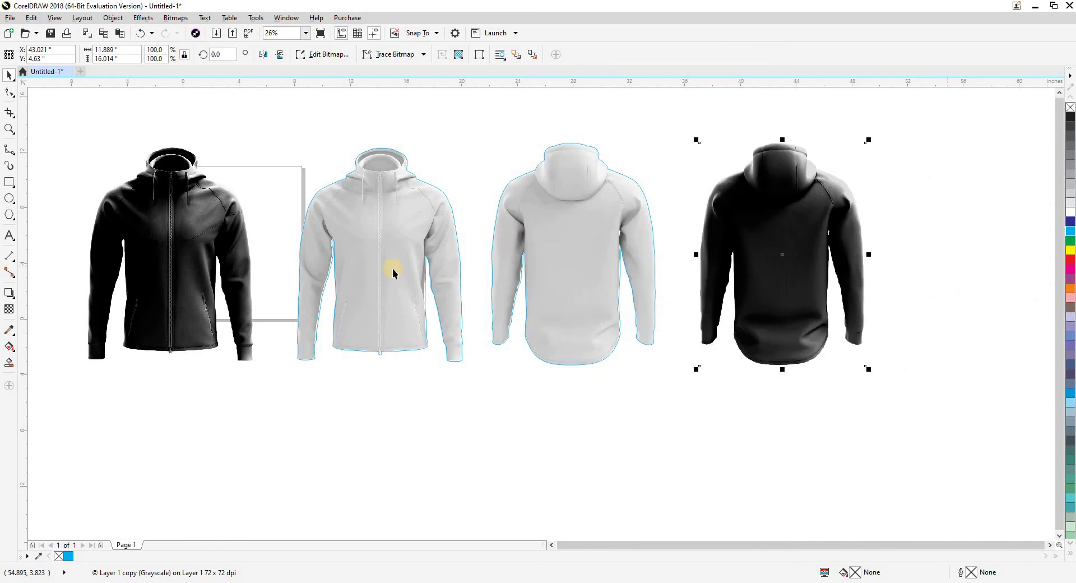
# Overlay the dark front and back images on their light grey versions to check alignment, returning each to its place
pyautogui.click(192, 232)
pyautogui.press('Right')
pyautogui.press('Left')
pyautogui.click(738, 275)
pyautogui.press('Left')
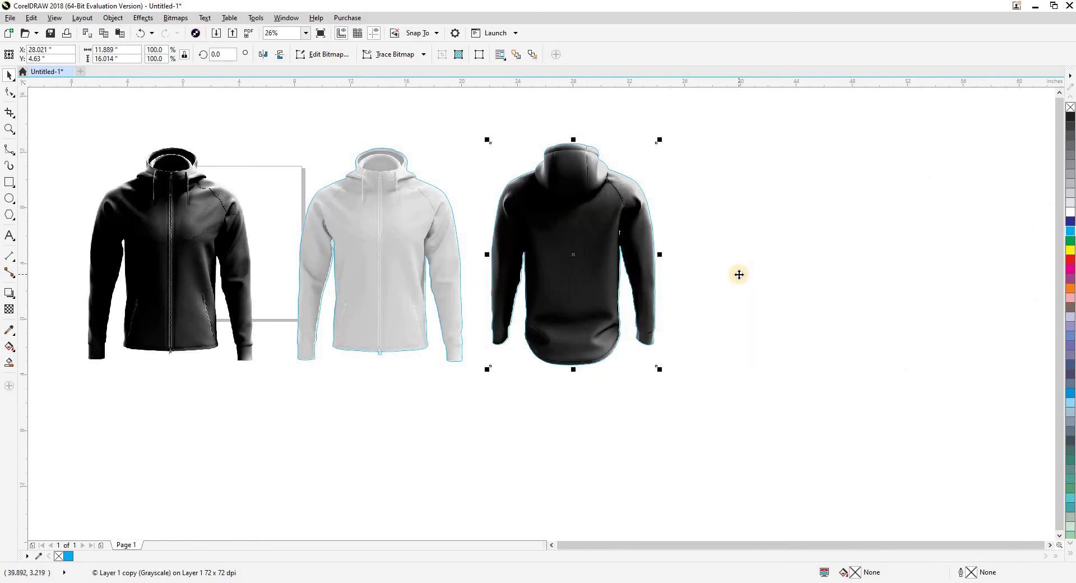
pyautogui.press('Right')
pyautogui.click(251, 430)
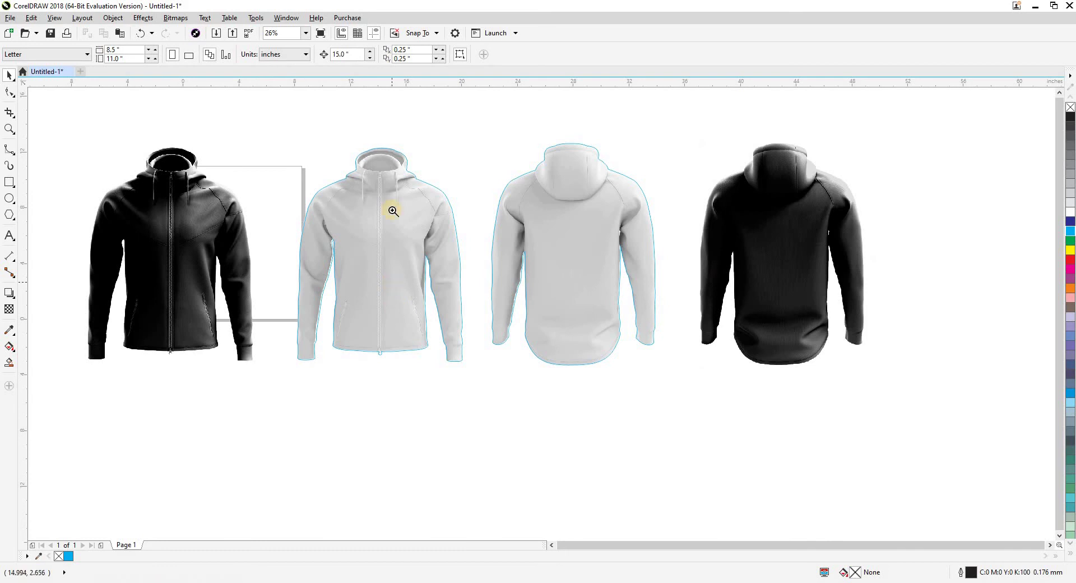
# Examine how closely the cyan front outline follows the light grey jacket's edges around the armpit
pyautogui.scroll(2, 643, 322)
pyautogui.moveTo(607, 288); pyautogui.dragTo(282, 319)
pyautogui.hotkey('ctrl', 'z')
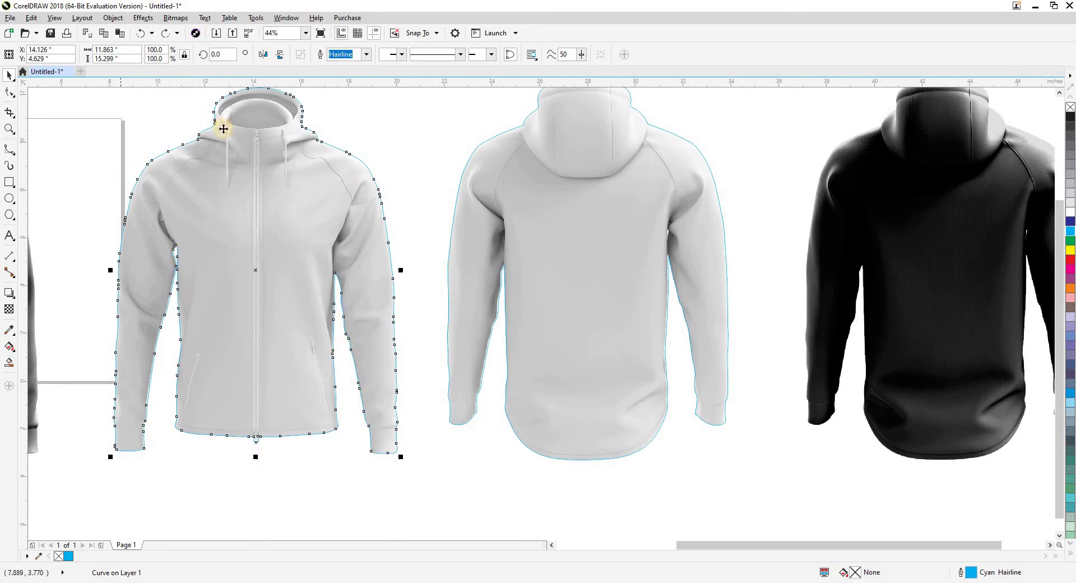
pyautogui.click(417, 216)
pyautogui.scroll(5, 369, 315)
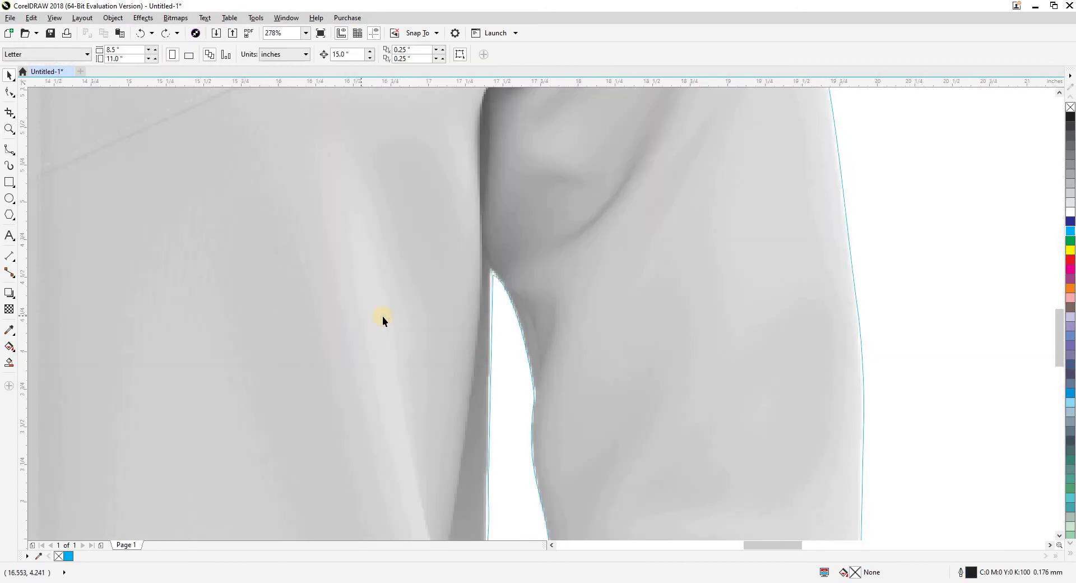
pyautogui.click(500, 291)
pyautogui.scroll(2, 500, 291)
pyautogui.scroll(-8, 478, 324)
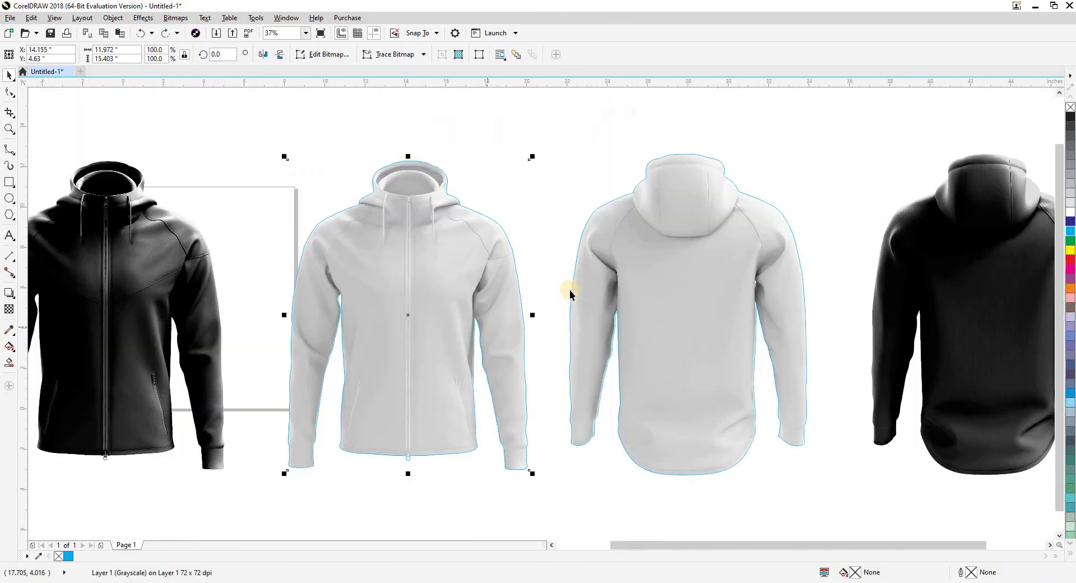
# Select the cyan front outline and adjust its node at the armpit gap on the zipper-pull side with the Shape tool
pyautogui.click(570, 294)
pyautogui.click(453, 280)
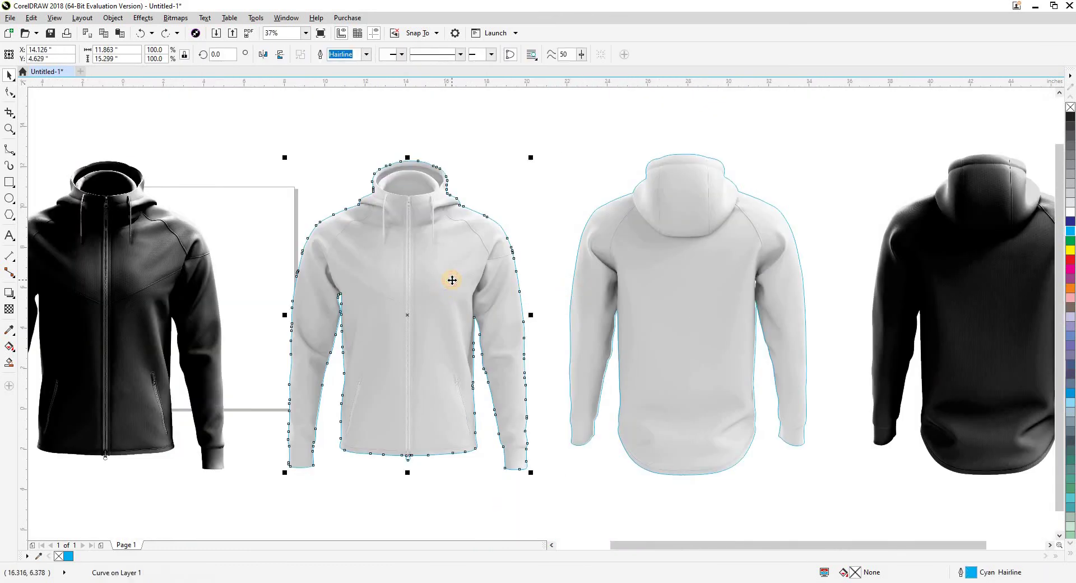
pyautogui.scroll(4, 476, 333)
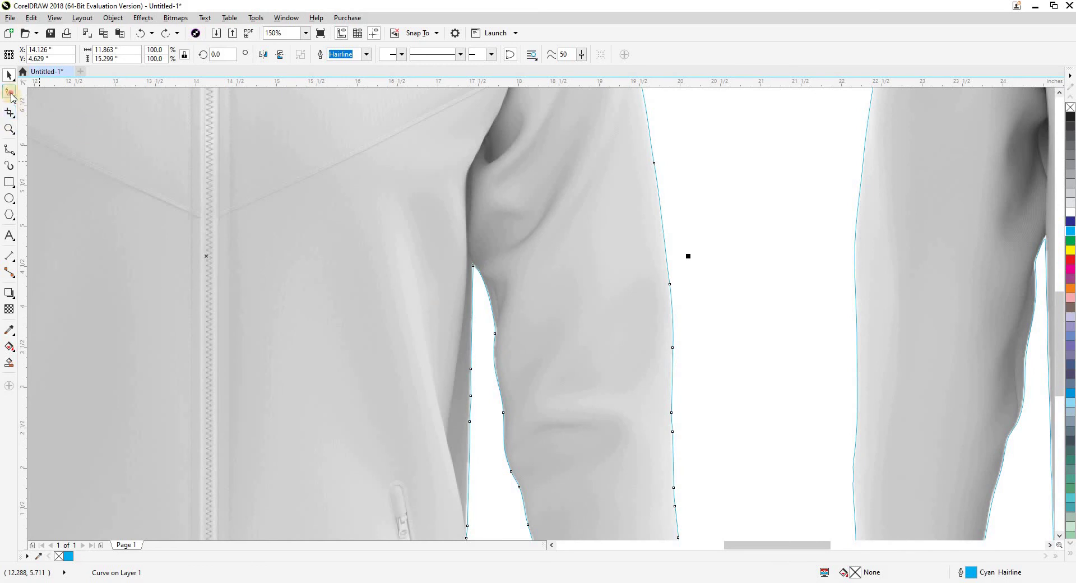
pyautogui.click(11, 96)
pyautogui.scroll(6, 417, 354)
pyautogui.moveTo(393, 353); pyautogui.dragTo(388, 336)
pyautogui.scroll(-3, 478, 242)
pyautogui.scroll(-2, 478, 242)
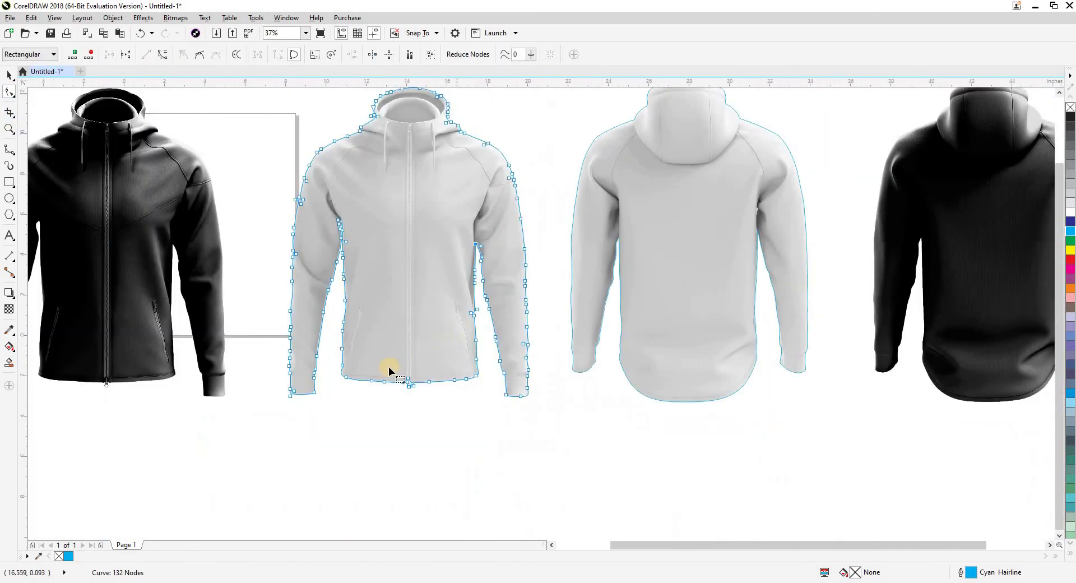
# Reposition the outline nodes at the front jacket's opposite armpit gap, check the hood edge, and finish node editing
pyautogui.scroll(2, 390, 371)
pyautogui.scroll(-1, 419, 406)
pyautogui.moveTo(242, 278); pyautogui.dragTo(337, 402)
pyautogui.scroll(8, 396, 221)
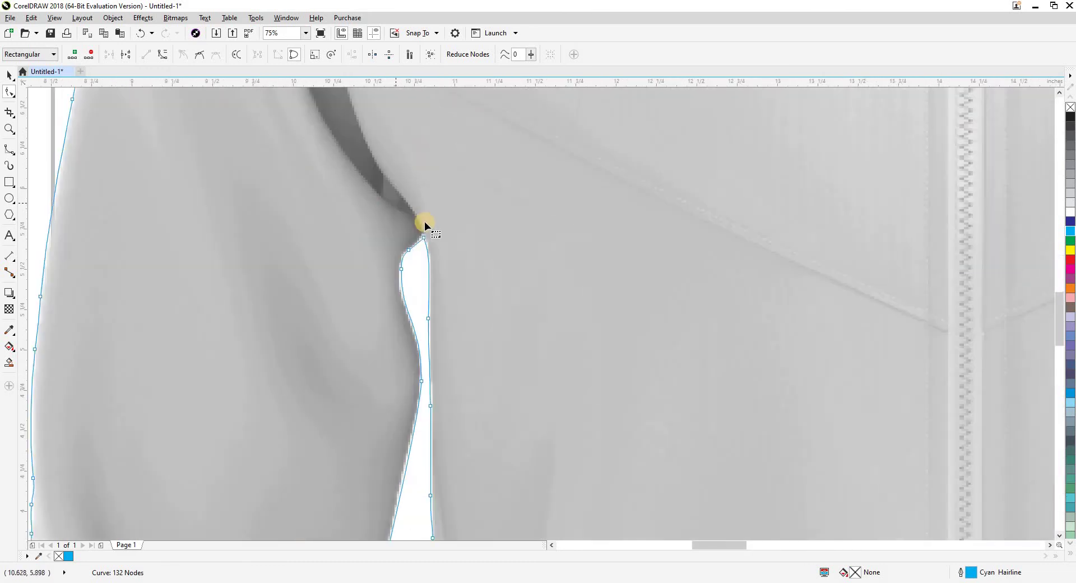
pyautogui.moveTo(424, 254); pyautogui.dragTo(425, 247)
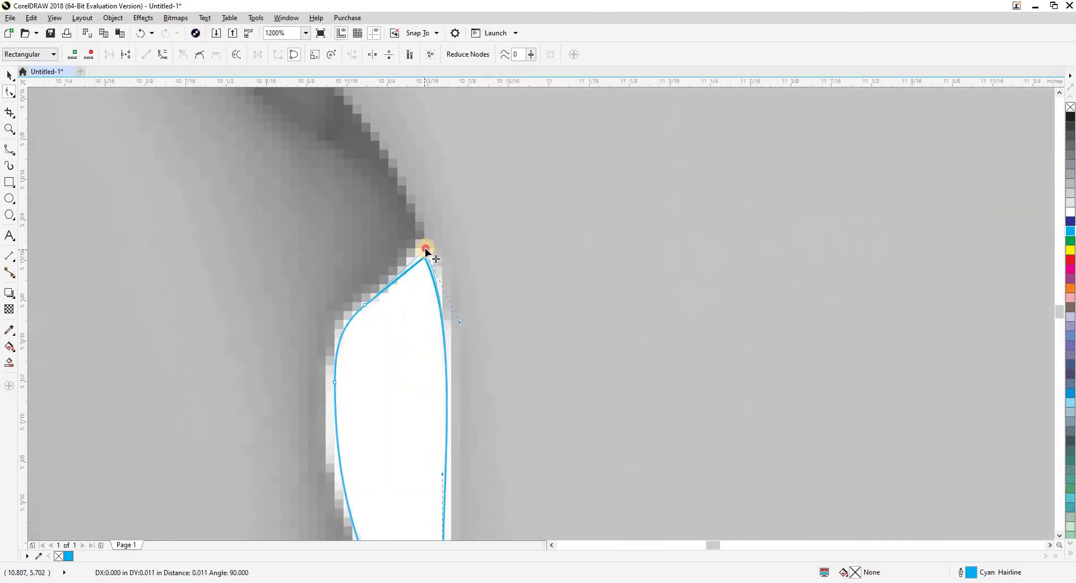
pyautogui.moveTo(334, 383); pyautogui.dragTo(329, 387)
pyautogui.scroll(-3, 324, 320)
pyautogui.scroll(-4, 324, 320)
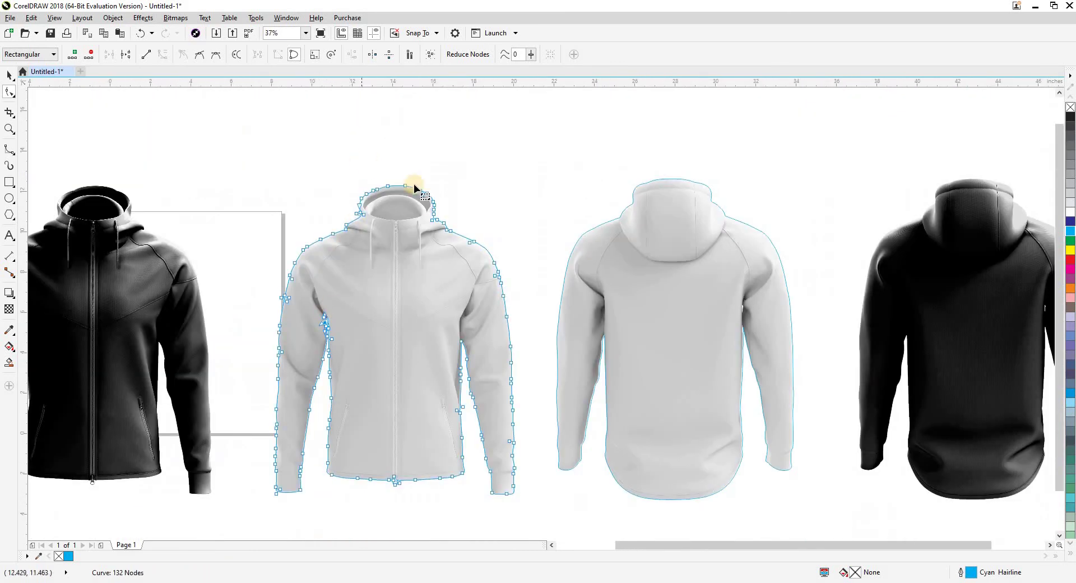
pyautogui.scroll(4, 419, 227)
pyautogui.scroll(-4, 284, 222)
pyautogui.press('space')
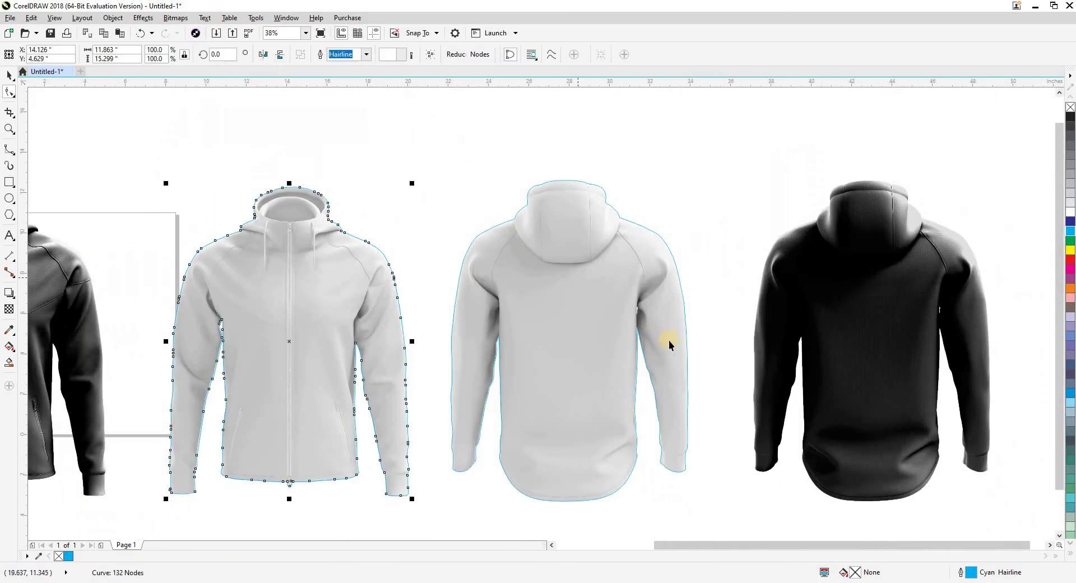
# Select the cyan back outline and move its armpit node up to the top of the gap beside the sleeve nearest the dark back
pyautogui.scroll(3, 666, 341)
pyautogui.scroll(-3, 509, 275)
pyautogui.scroll(3, 517, 268)
pyautogui.scroll(2, 520, 338)
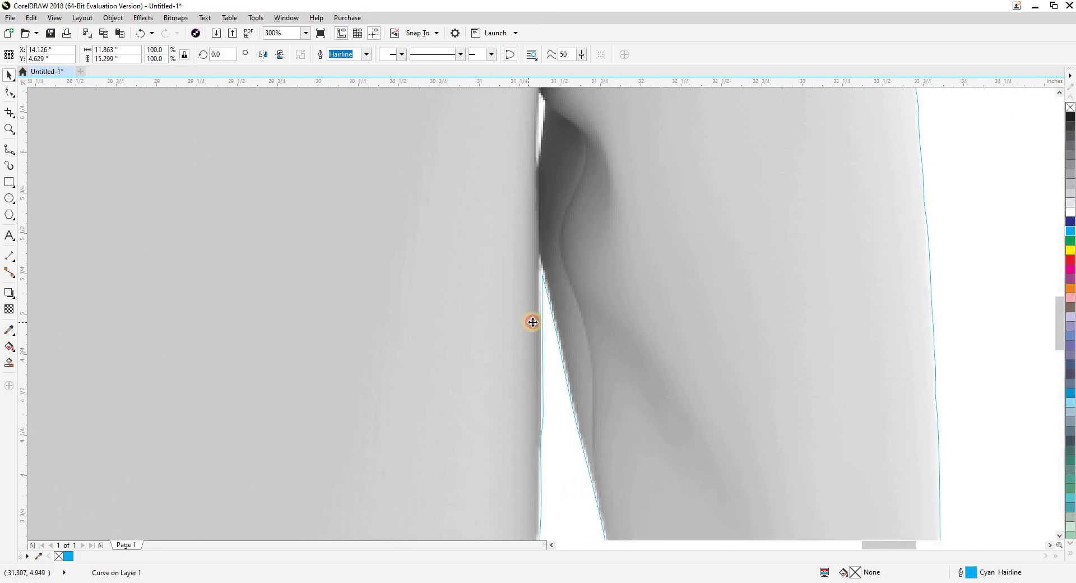
pyautogui.scroll(6, 541, 302)
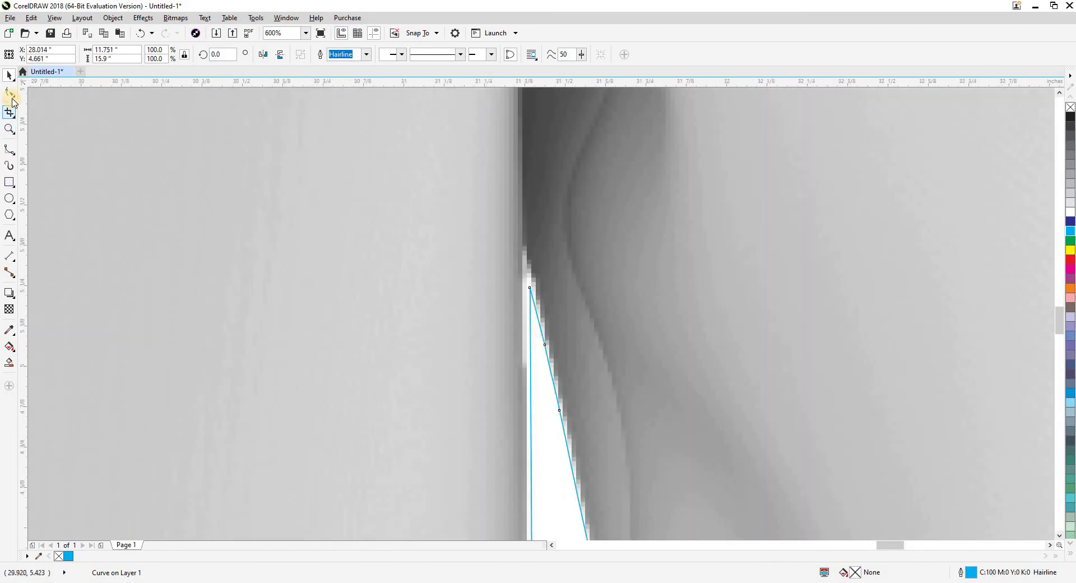
pyautogui.click(11, 96)
pyautogui.moveTo(529, 286); pyautogui.dragTo(526, 259)
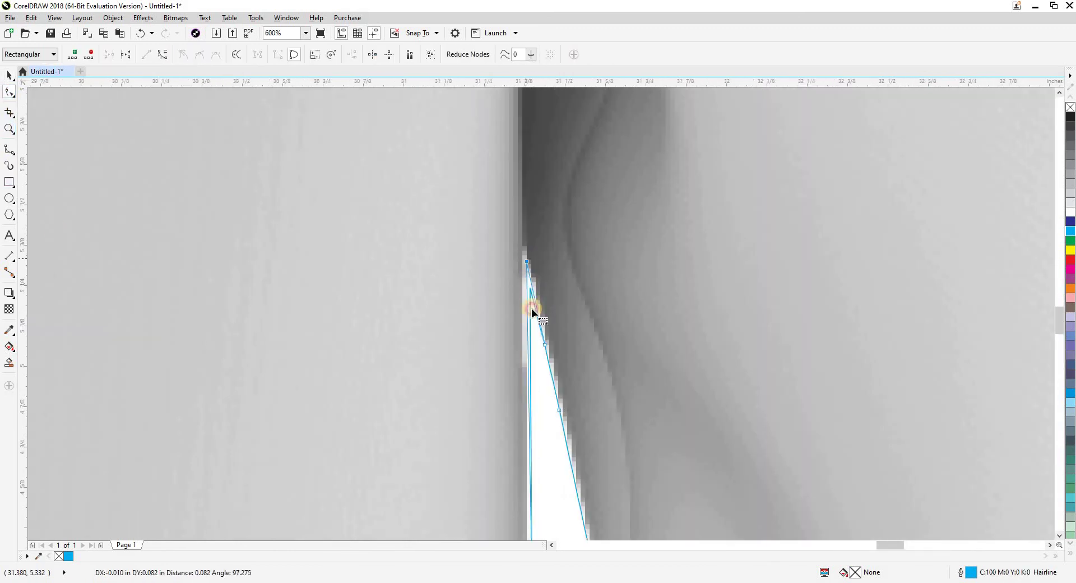
pyautogui.scroll(-6, 532, 311)
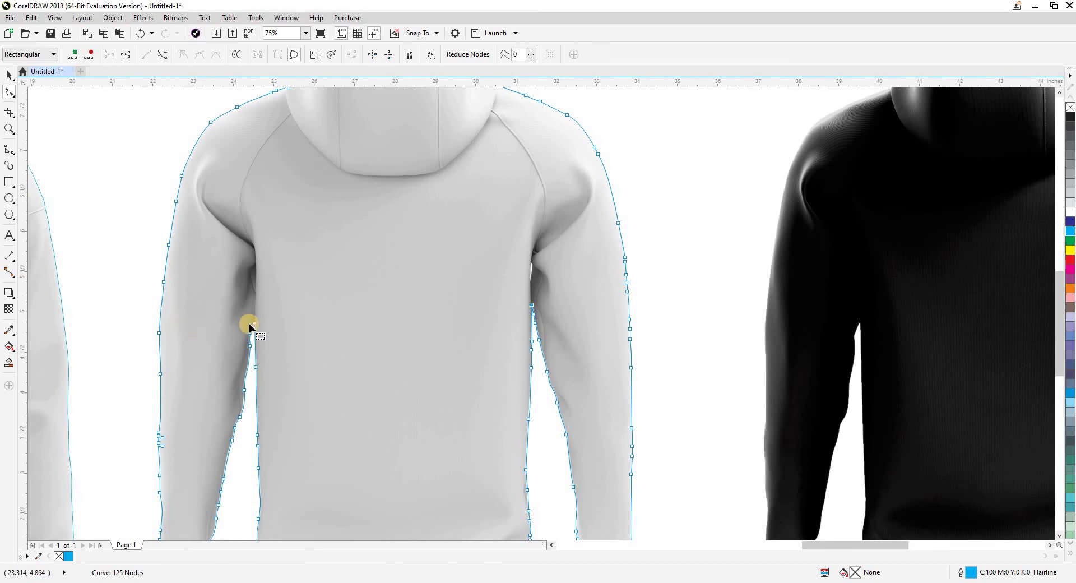
# Move the back outline's node at the opposite armpit gap up to the sleeve edge and finish node editing
pyautogui.scroll(8, 253, 321)
pyautogui.moveTo(437, 319); pyautogui.dragTo(444, 291)
pyautogui.scroll(-10, 444, 291)
pyautogui.scroll(-2, 480, 330)
pyautogui.press('space')
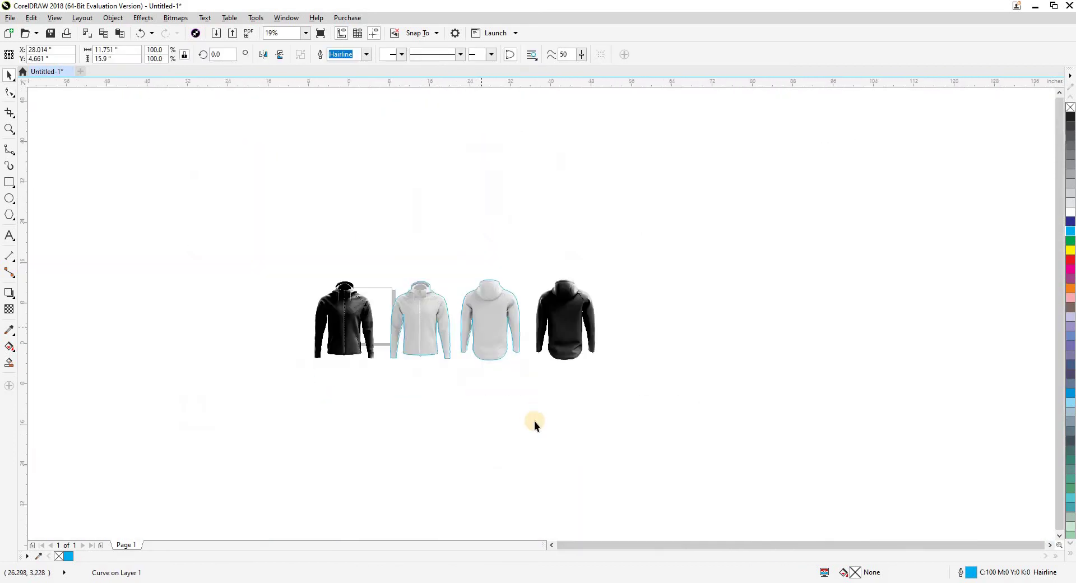
pyautogui.click(534, 422)
# Start a B-spline outside the light grey back's hood and trace the raglan seam of the sleeve facing the dark jacket toward the armpit
pyautogui.press('F2')
pyautogui.moveTo(315, 236); pyautogui.dragTo(613, 381)
pyautogui.moveTo(564, 411); pyautogui.dragTo(436, 394)
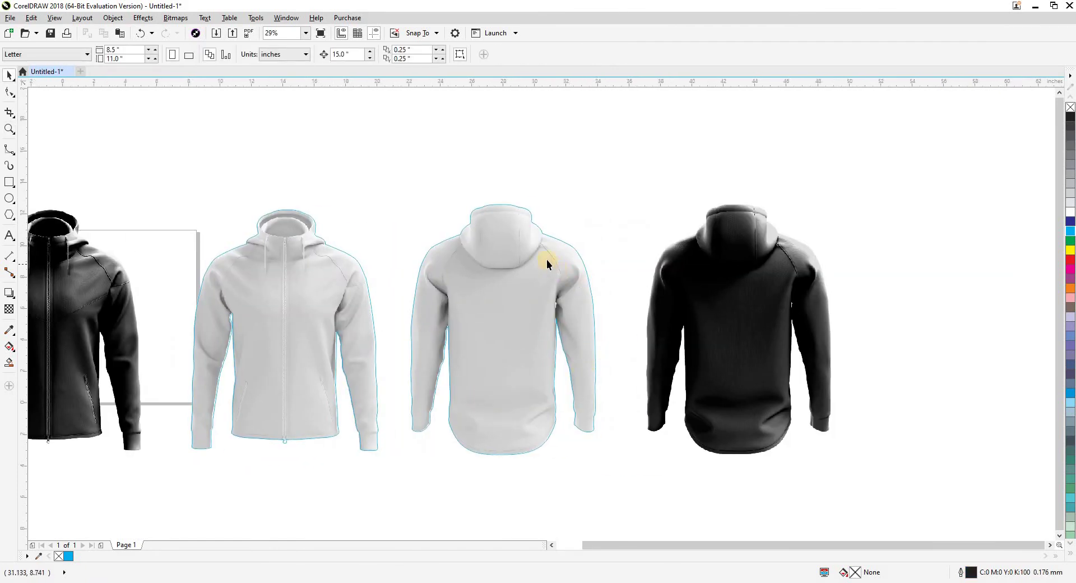
pyautogui.press('F2')
pyautogui.moveTo(629, 341); pyautogui.dragTo(519, 205)
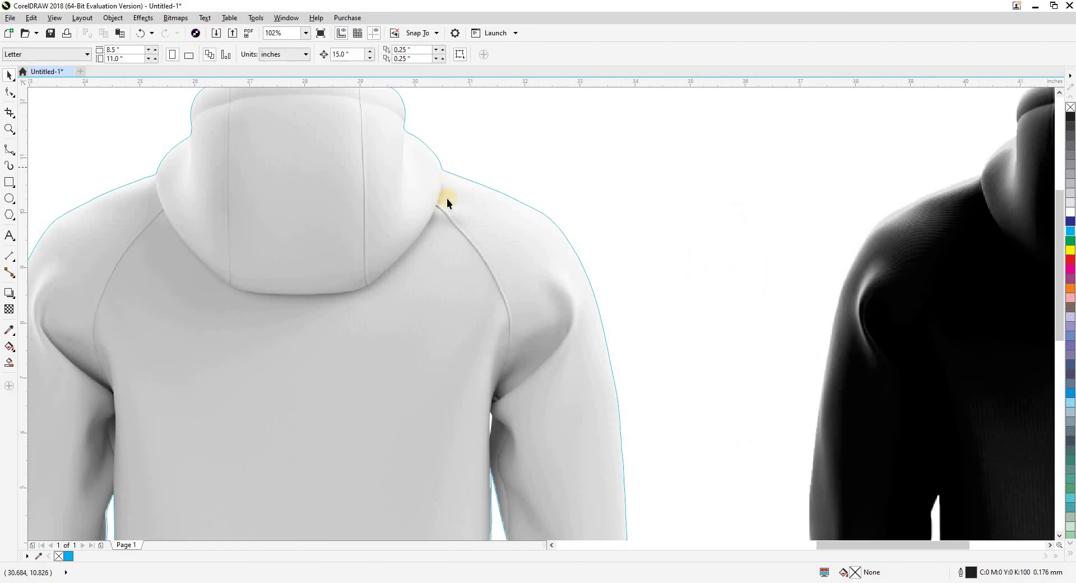
pyautogui.moveTo(489, 273); pyautogui.dragTo(513, 326)
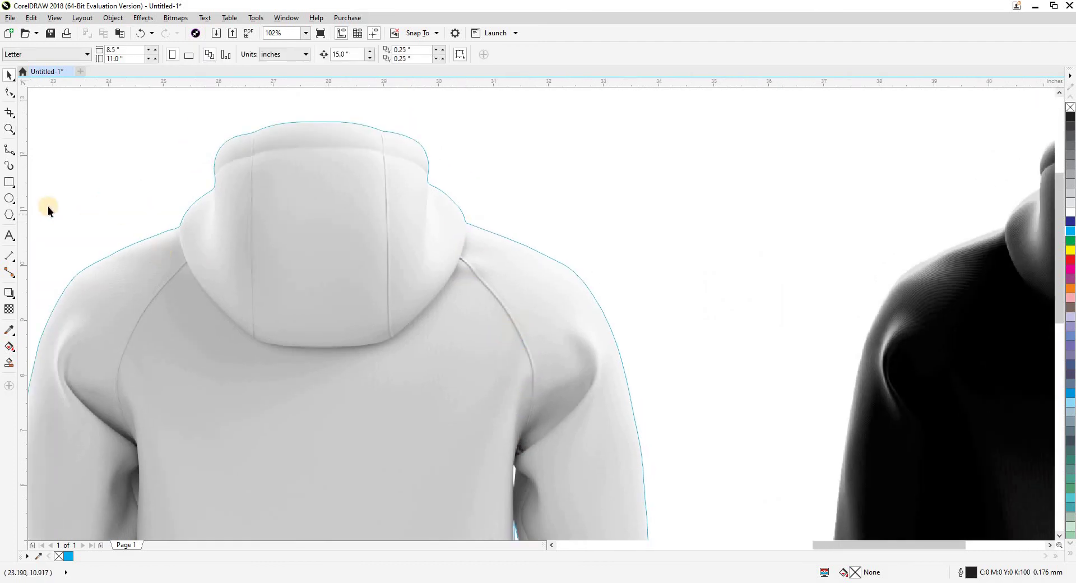
pyautogui.click(9, 149)
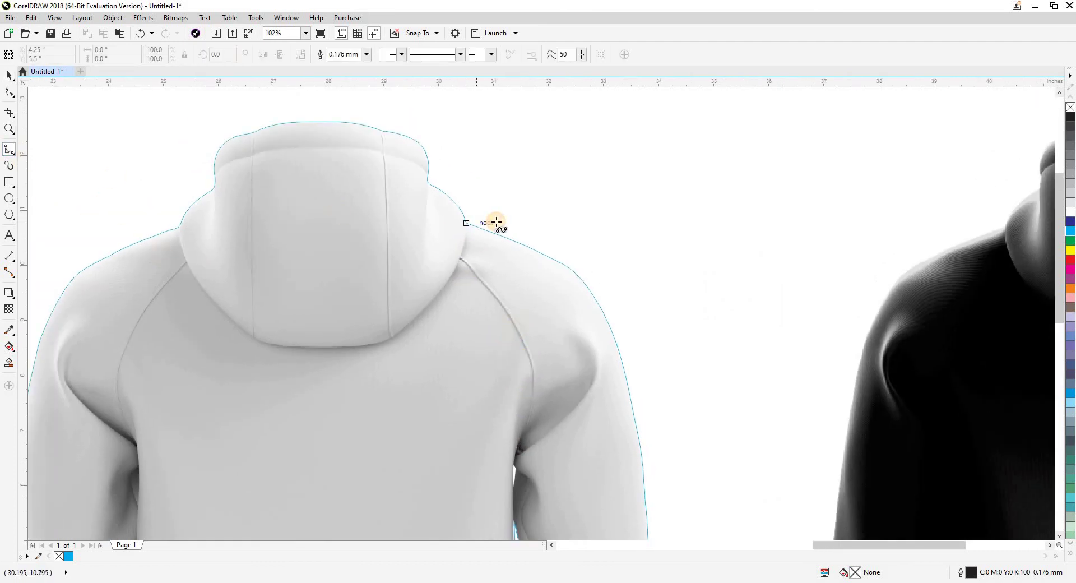
pyautogui.click(589, 119)
pyautogui.click(502, 158)
pyautogui.scroll(2, 472, 198)
pyautogui.click(485, 131)
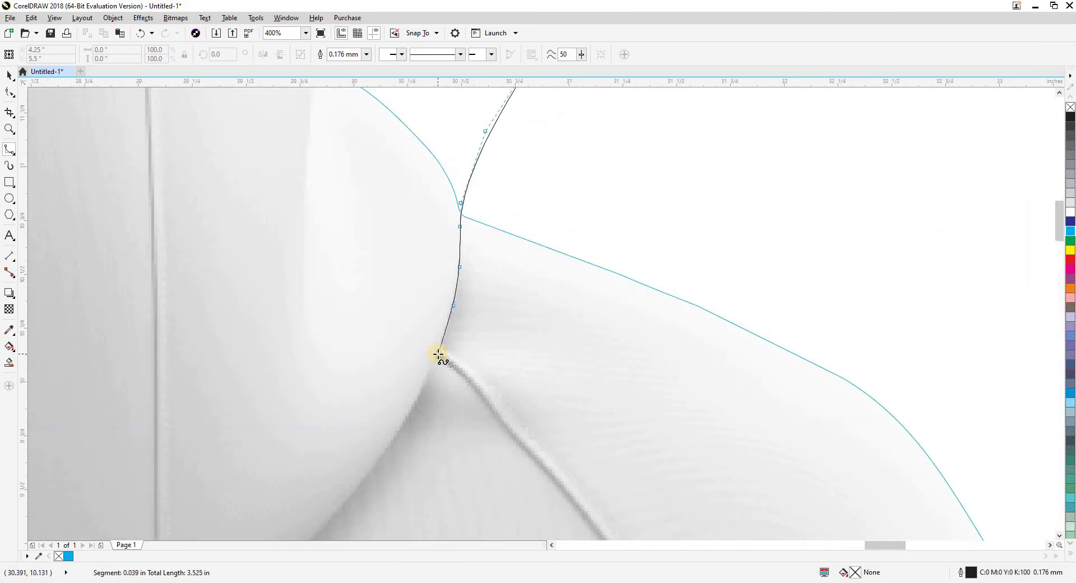
pyautogui.click(524, 449)
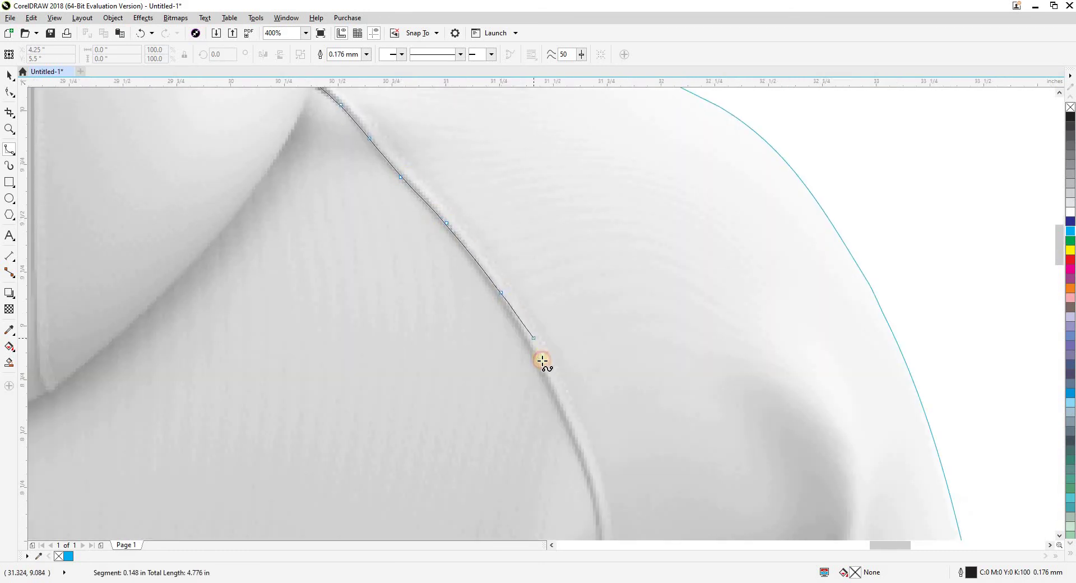
pyautogui.click(579, 449)
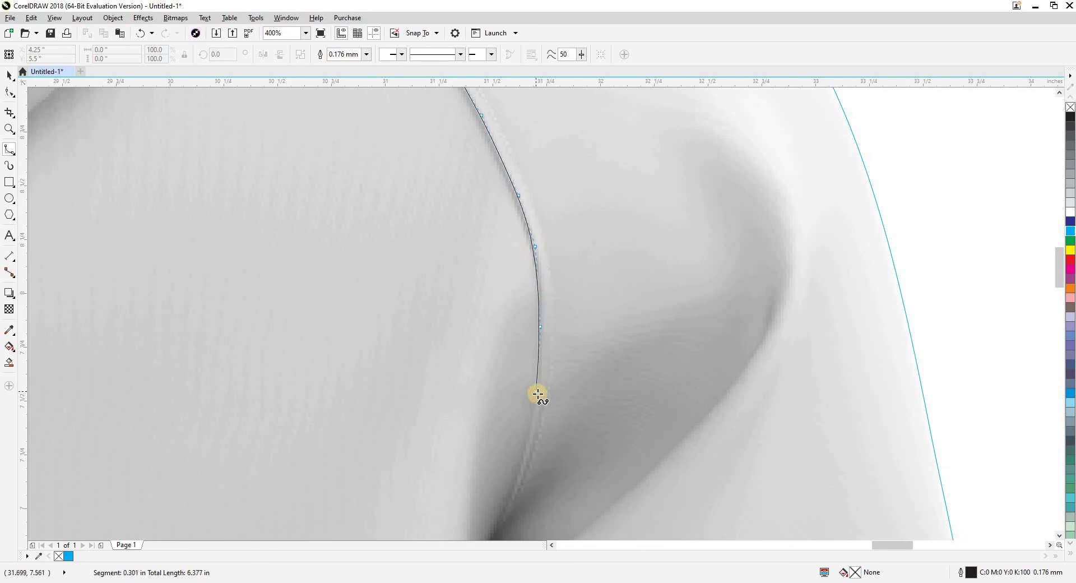
pyautogui.click(523, 456)
# Continue the B-spline through the armpit and sleeve gap, then loop it loosely outside the sleeve and close it at its start above the shoulder
pyautogui.scroll(-2, 555, 247)
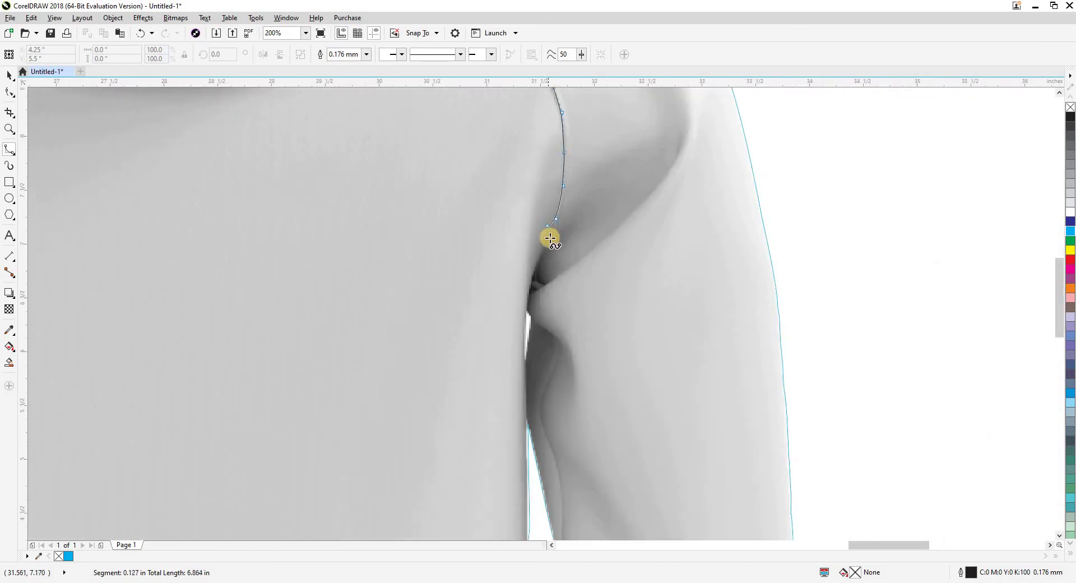
pyautogui.click(543, 262)
pyautogui.click(538, 269)
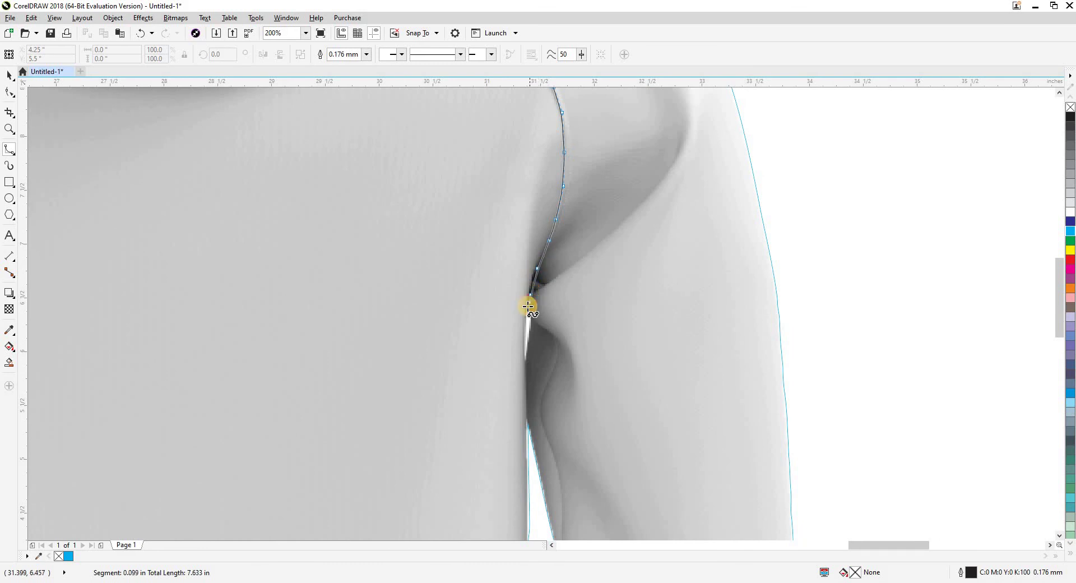
pyautogui.click(531, 318)
pyautogui.click(523, 364)
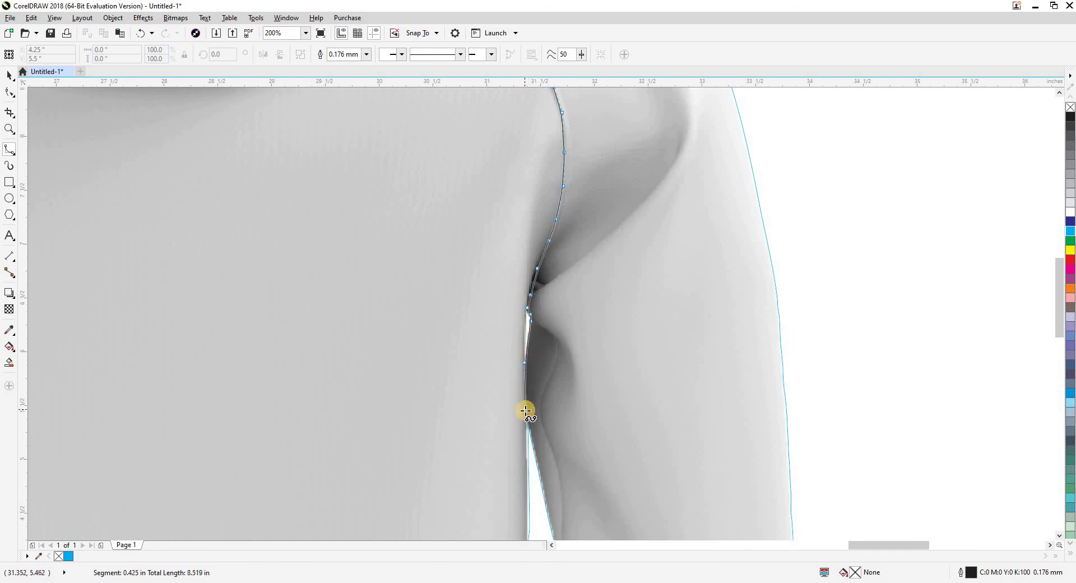
pyautogui.click(525, 409)
pyautogui.moveTo(499, 265); pyautogui.dragTo(495, 227)
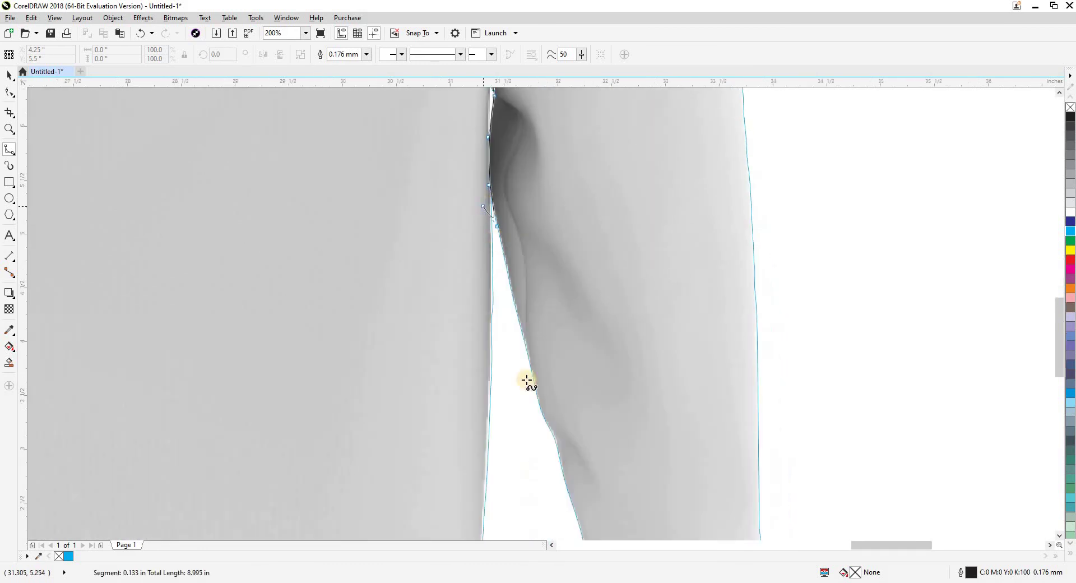
pyautogui.click(525, 397)
pyautogui.scroll(-2, 502, 307)
pyautogui.click(496, 403)
pyautogui.click(554, 508)
pyautogui.click(612, 449)
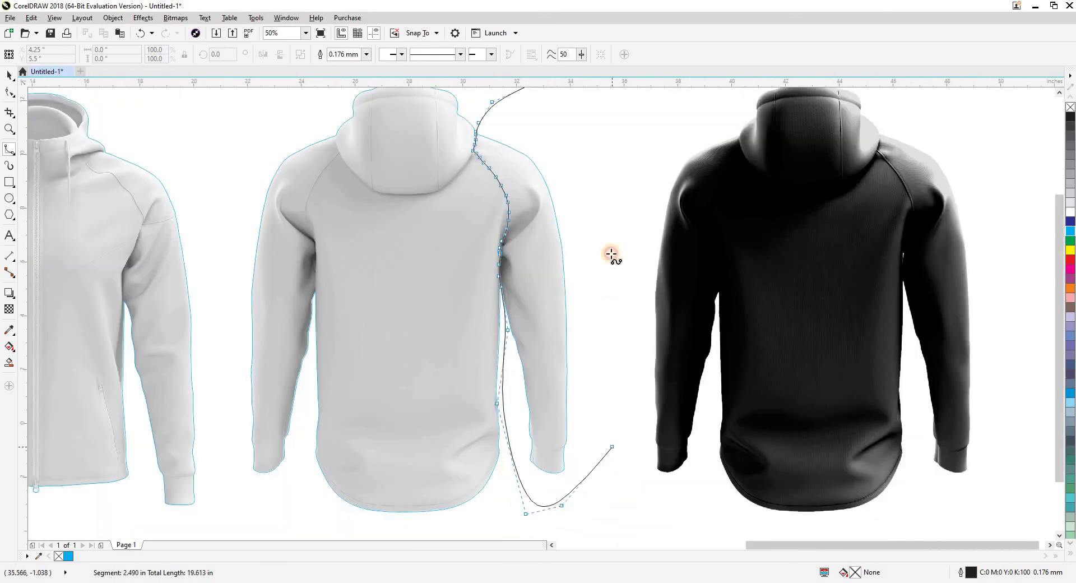
pyautogui.click(612, 254)
pyautogui.click(612, 144)
pyautogui.moveTo(579, 182); pyautogui.dragTo(579, 296)
pyautogui.click(540, 197)
pyautogui.press('space')
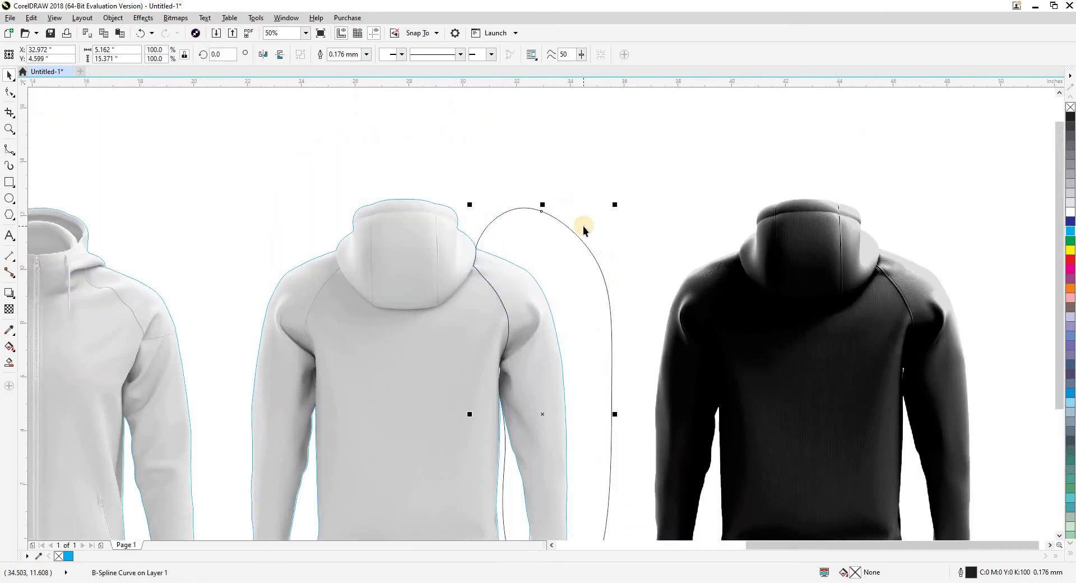
# Intersect the closed B-spline with the cyan back outline to create a separate sleeve shape, remove the B-spline, and keep the sleeve in place
pyautogui.scroll(-1, 584, 227)
pyautogui.keyDown('shift'); pyautogui.click(526, 258); pyautogui.keyUp('shift')
pyautogui.click(351, 55)
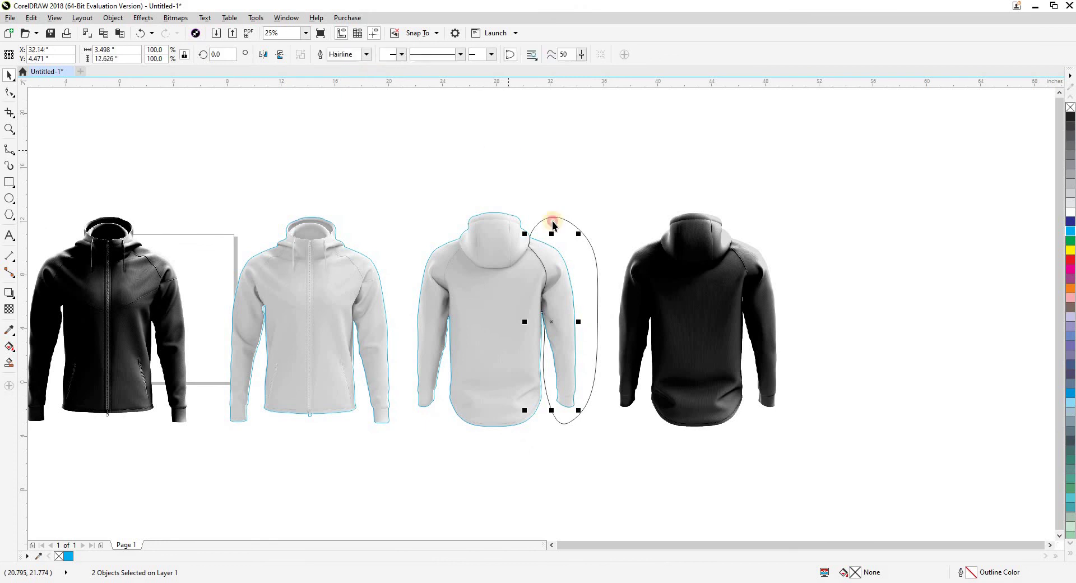
pyautogui.moveTo(560, 277); pyautogui.dragTo(630, 172)
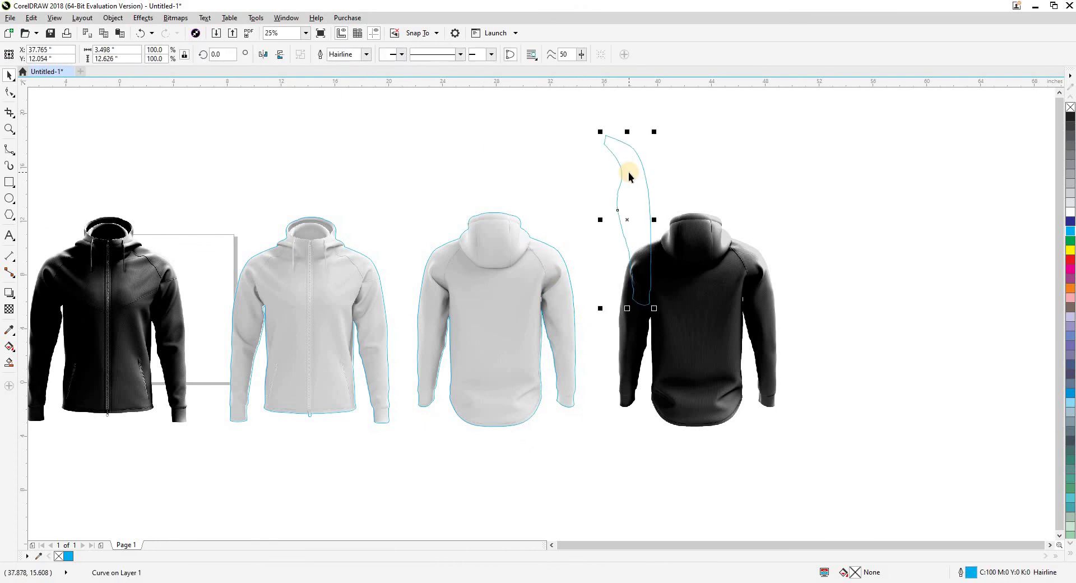
pyautogui.hotkey('ctrl', 'z')
pyautogui.click(493, 264)
pyautogui.moveTo(481, 307); pyautogui.dragTo(571, 263)
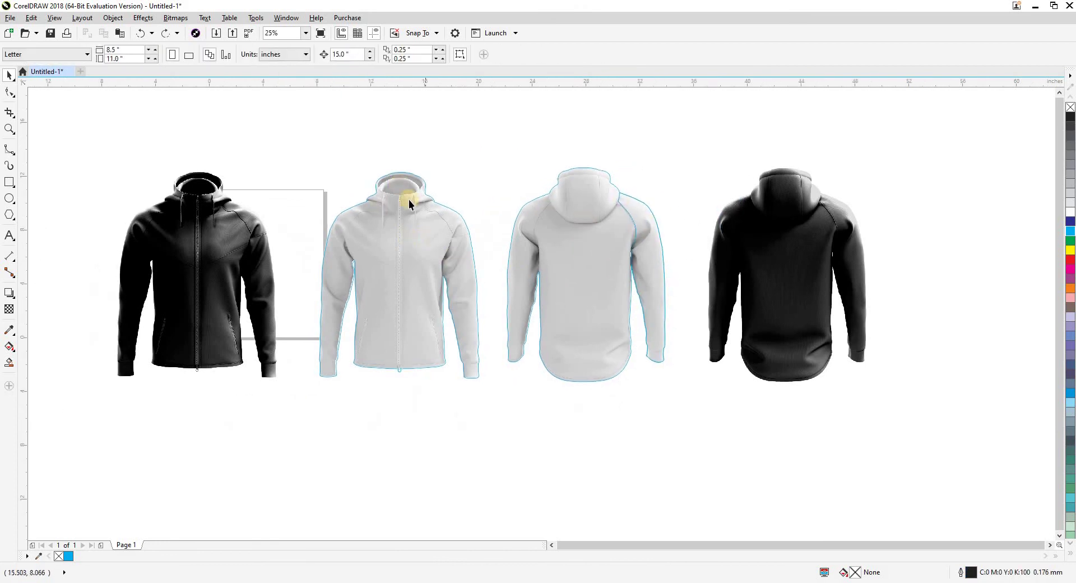
pyautogui.scroll(2, 406, 190)
pyautogui.scroll(-2, 459, 217)
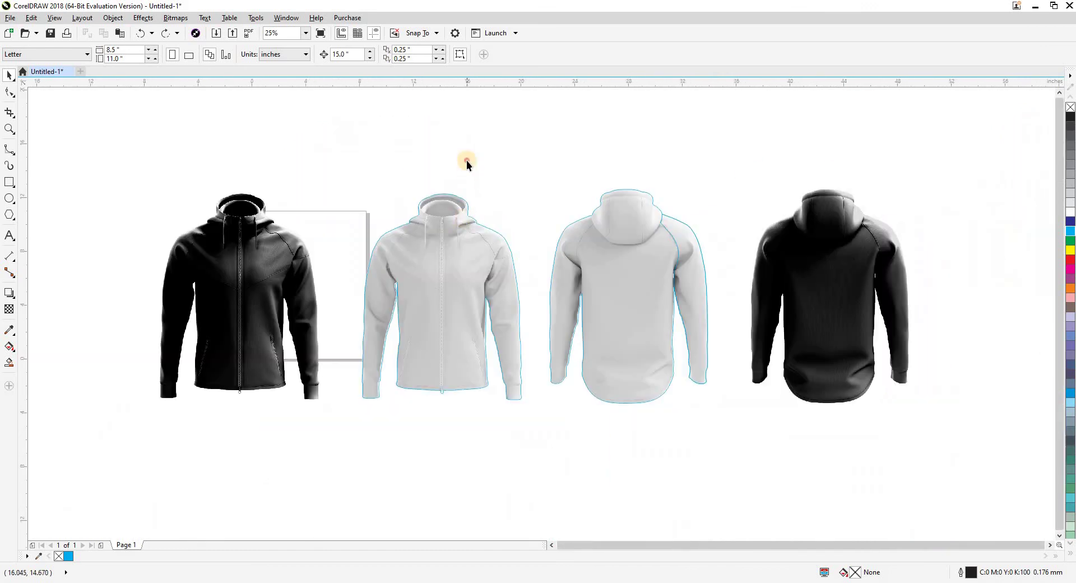
pyautogui.scroll(-2, 471, 263)
pyautogui.press('z')
pyautogui.moveTo(288, 185); pyautogui.dragTo(766, 383)
pyautogui.moveTo(335, 185); pyautogui.dragTo(314, 230)
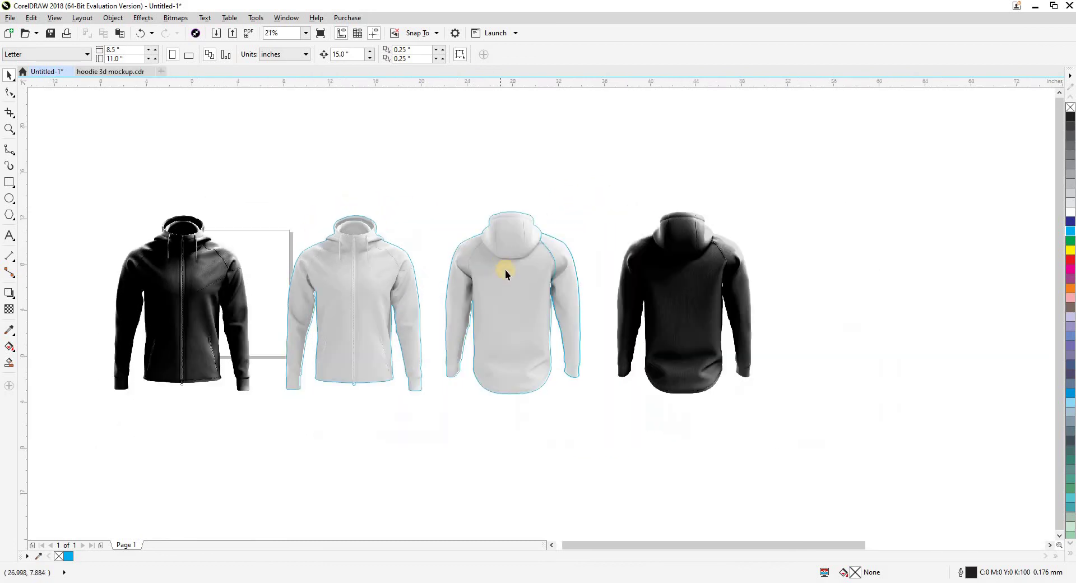
pyautogui.press('F2')
pyautogui.moveTo(392, 185); pyautogui.dragTo(572, 410)
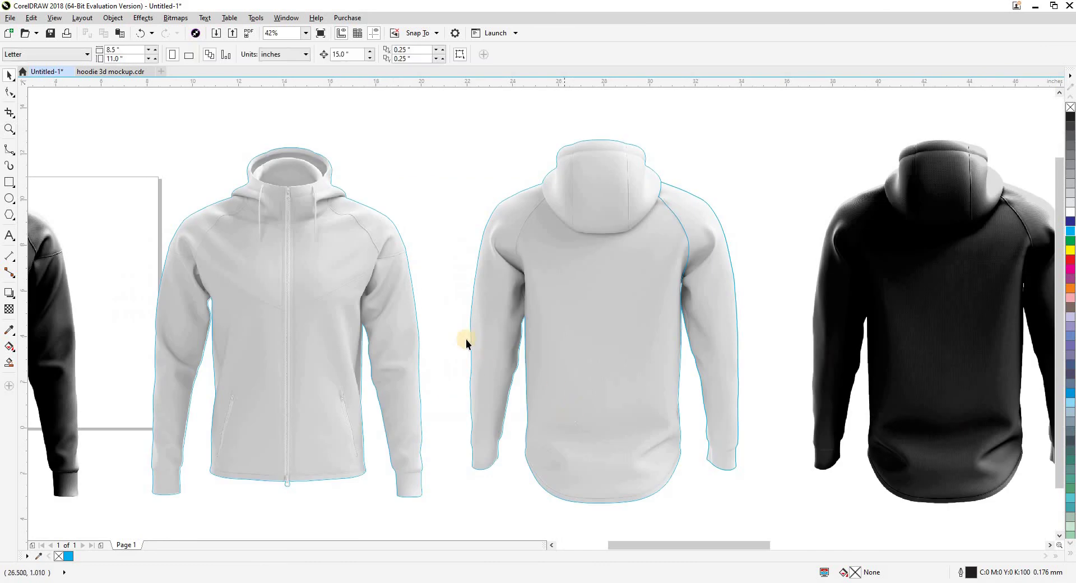
pyautogui.scroll(-2, 466, 338)
pyautogui.click(674, 346)
pyautogui.click(259, 279)
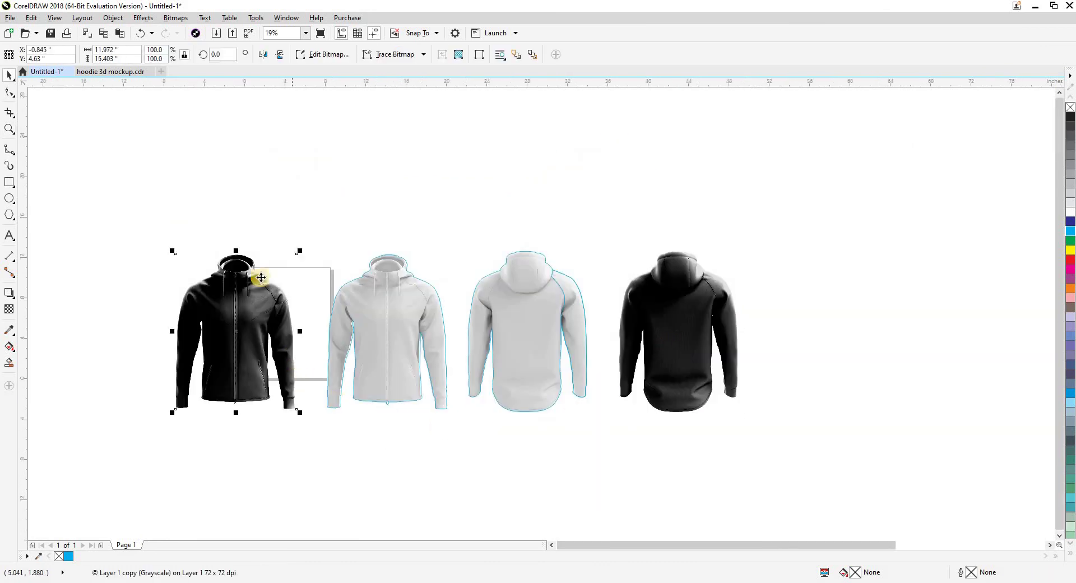
pyautogui.click(271, 228)
pyautogui.moveTo(314, 227); pyautogui.dragTo(281, 228)
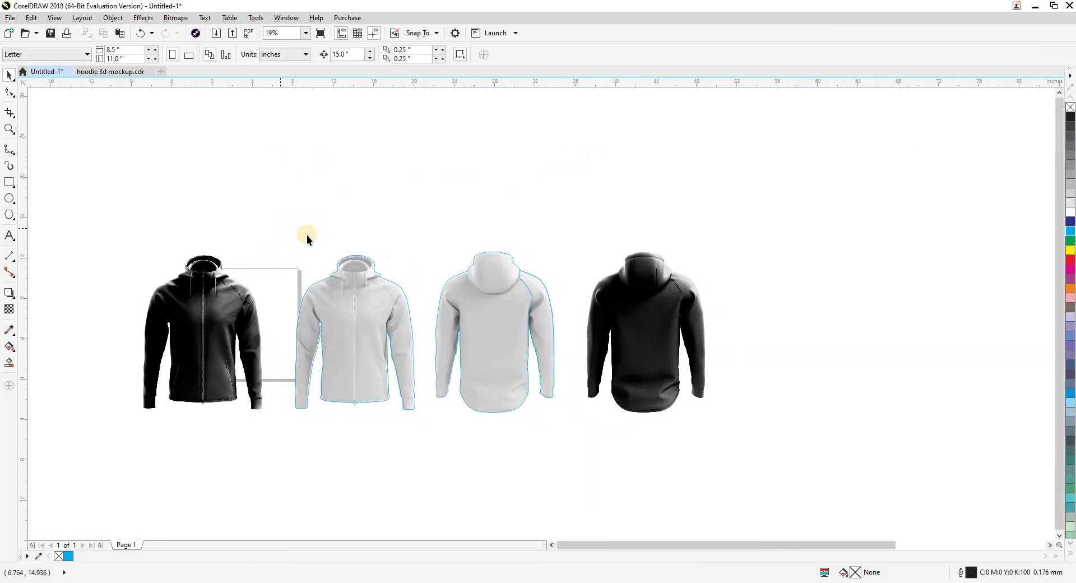
# Find the finished orange hoodie mockup and ungroup its three-object group
pyautogui.moveTo(524, 420); pyautogui.dragTo(424, 415)
pyautogui.hscroll(15, 573, 421)
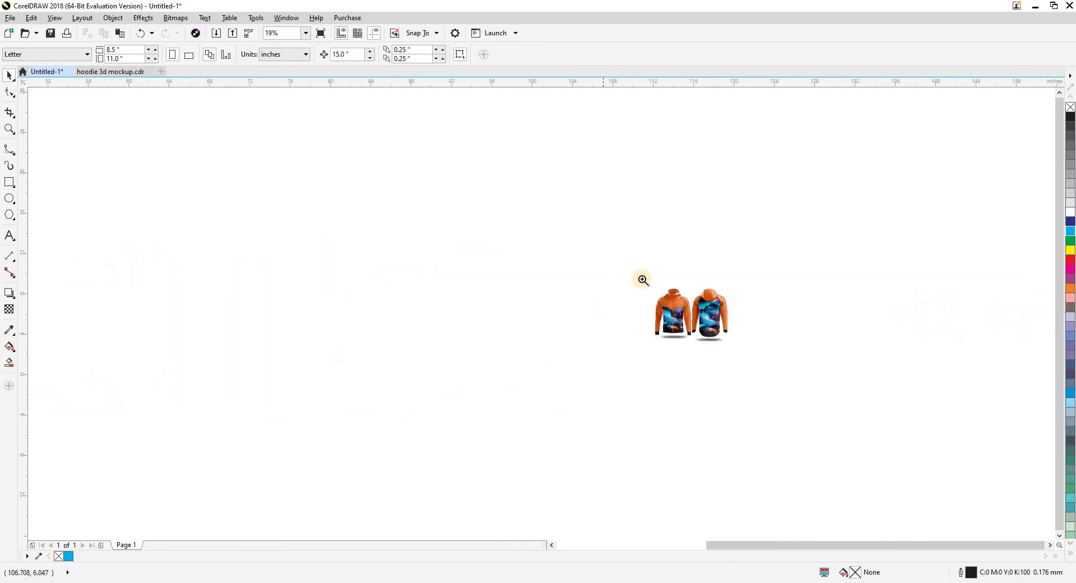
pyautogui.press('z')
pyautogui.moveTo(641, 278); pyautogui.dragTo(754, 357)
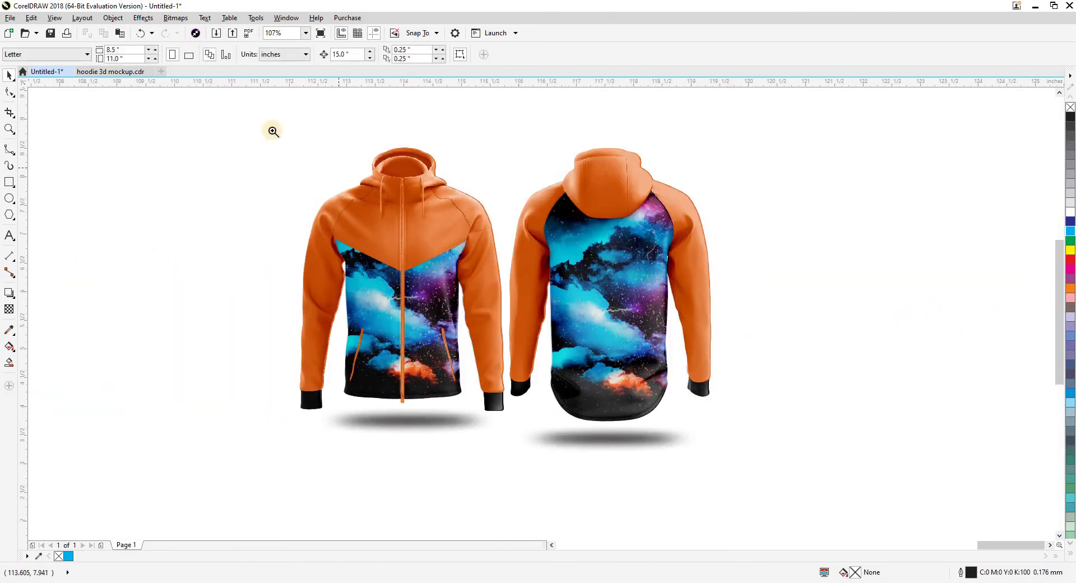
pyautogui.moveTo(272, 131); pyautogui.dragTo(771, 459)
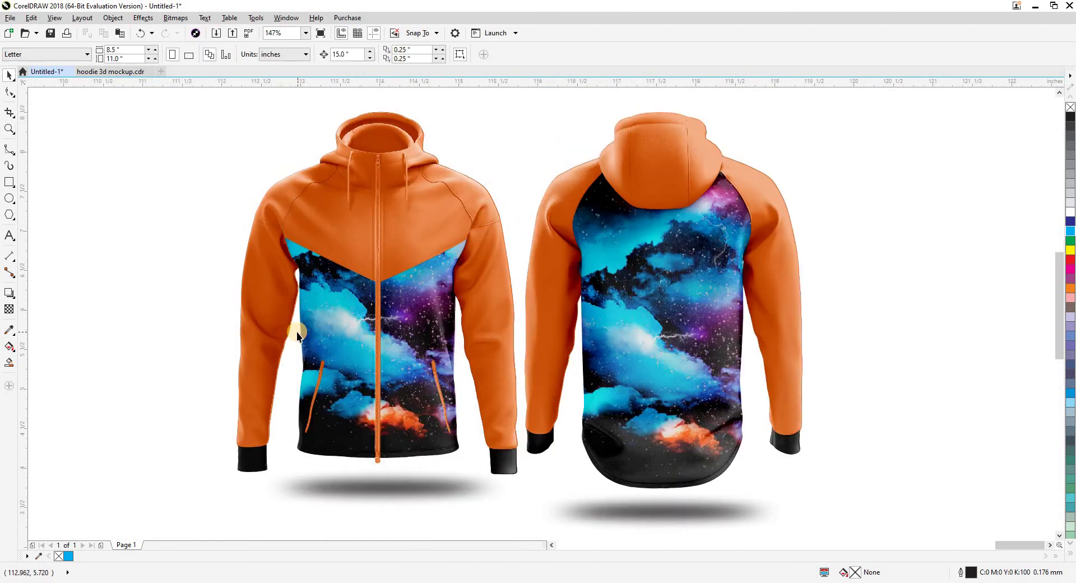
pyautogui.scroll(-3, 297, 331)
pyautogui.click(488, 275)
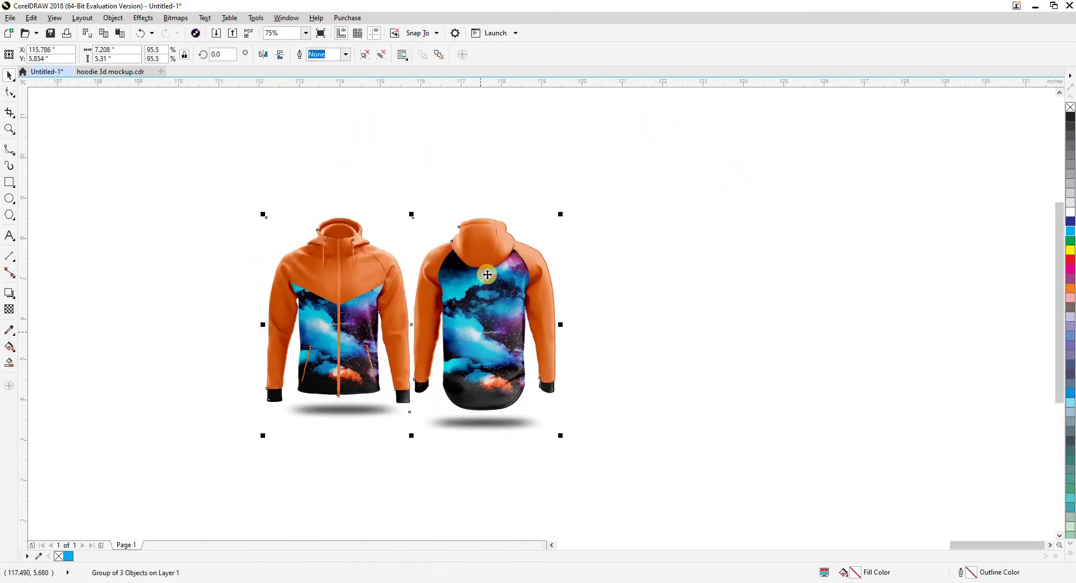
pyautogui.hotkey('ctrl', 'u')
pyautogui.click(634, 339)
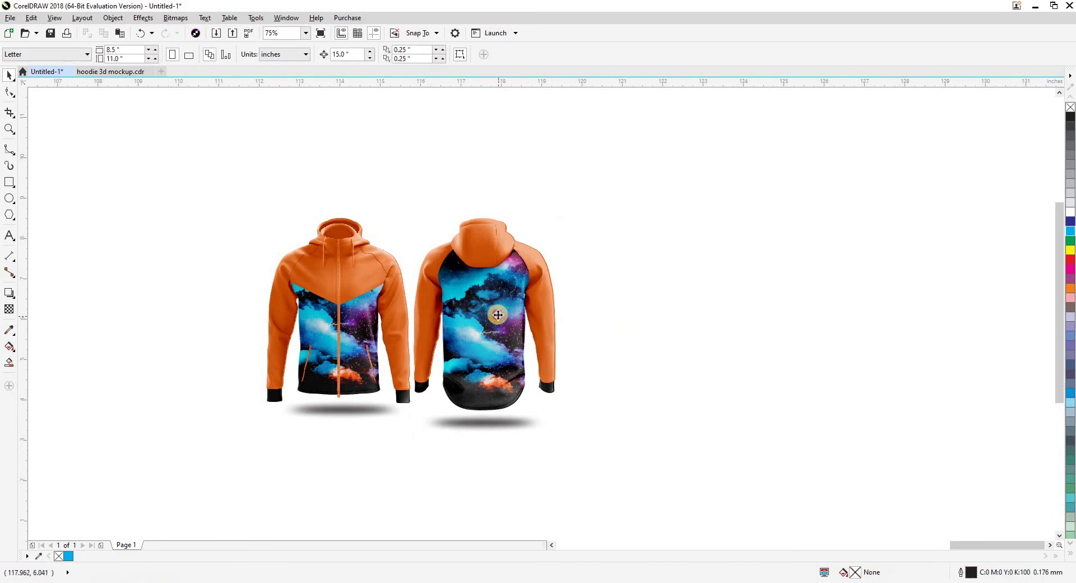
# Ungroup the mockup's remaining group of 20 objects
pyautogui.click(496, 315)
pyautogui.press('Right')
pyautogui.press('Left')
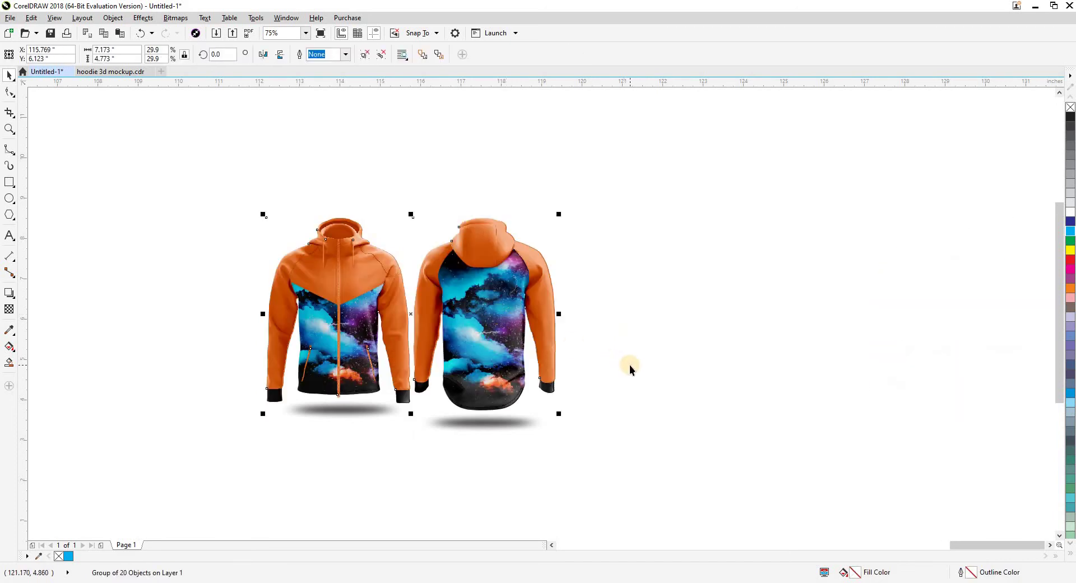
pyautogui.hotkey('ctrl', 'u')
pyautogui.click(630, 365)
# Check that the back jacket's shading group moves separately, return it, and set the nudge distance to 10 inches
pyautogui.click(512, 314)
pyautogui.press('Right')
pyautogui.press('Left')
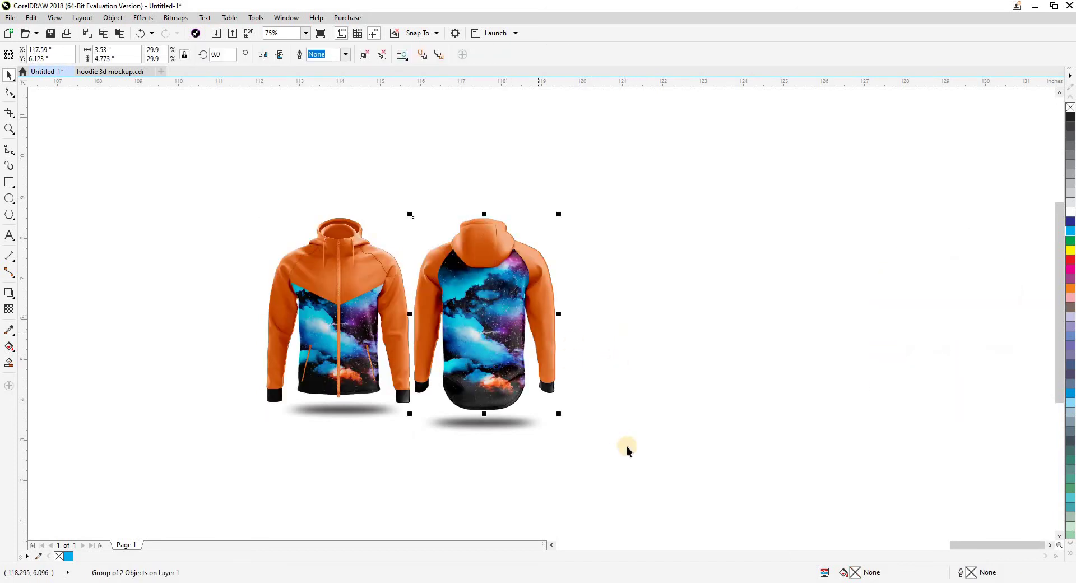
pyautogui.moveTo(641, 468); pyautogui.dragTo(143, 154)
pyautogui.write('n1')
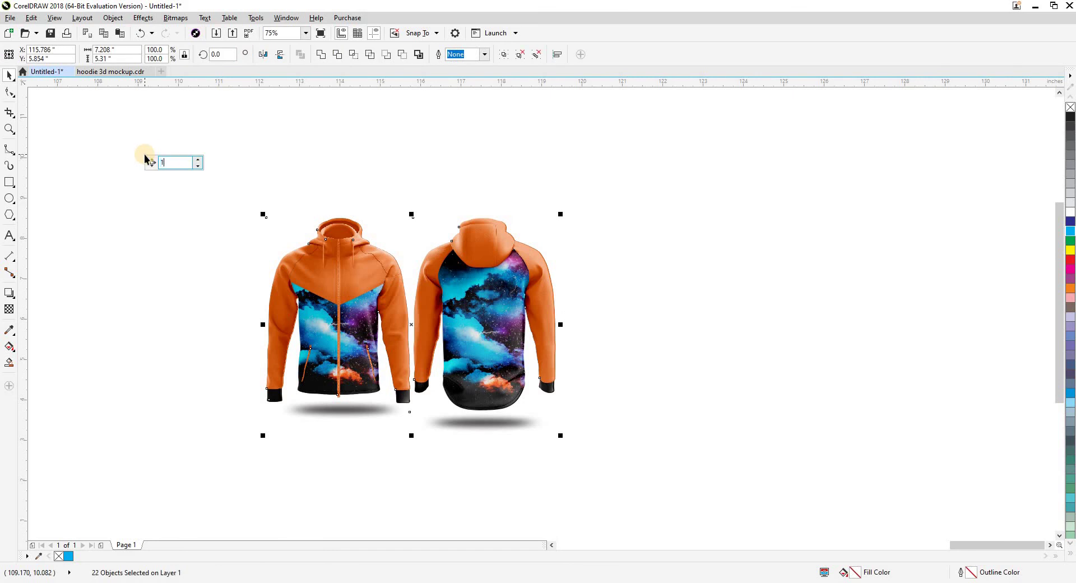
pyautogui.write('0')
pyautogui.press('Return')
pyautogui.click(167, 155)
# Move the back jacket's shading group and the front jacket's shading group 10 inches right, off the orange mockup
pyautogui.click(489, 289)
pyautogui.press('Right')
pyautogui.click(383, 293)
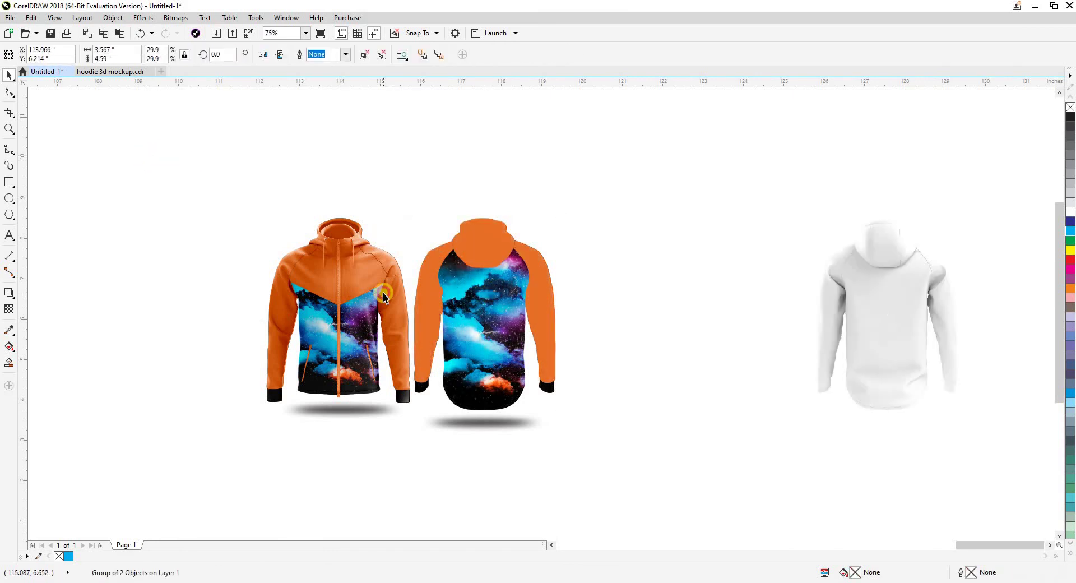
pyautogui.press('Right')
pyautogui.click(386, 203)
# Ungroup the separated back and front shading groups into their individual bitmaps
pyautogui.moveTo(489, 370); pyautogui.dragTo(354, 325)
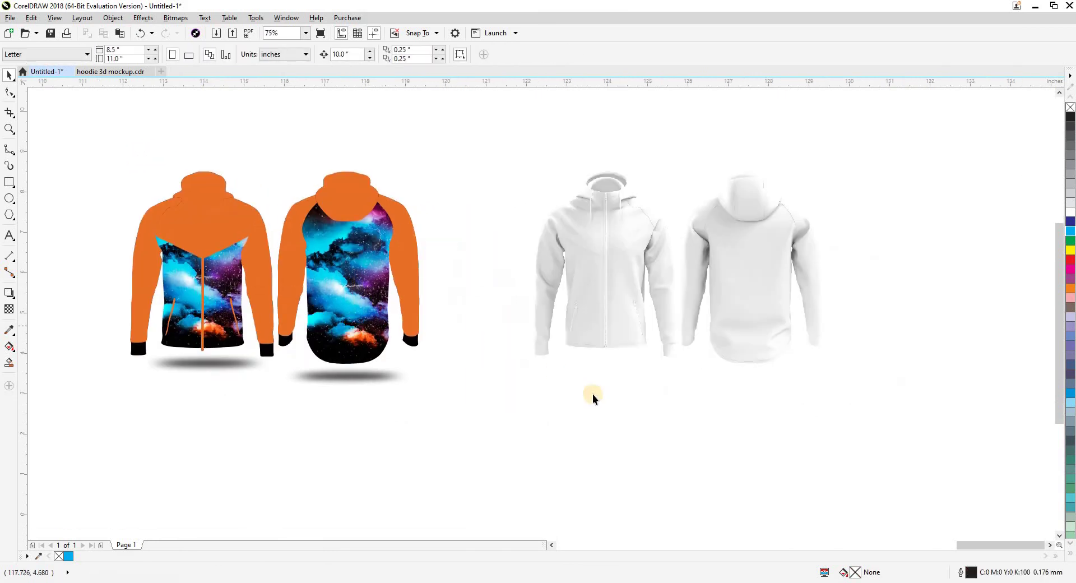
pyautogui.click(602, 305)
pyautogui.click(745, 311)
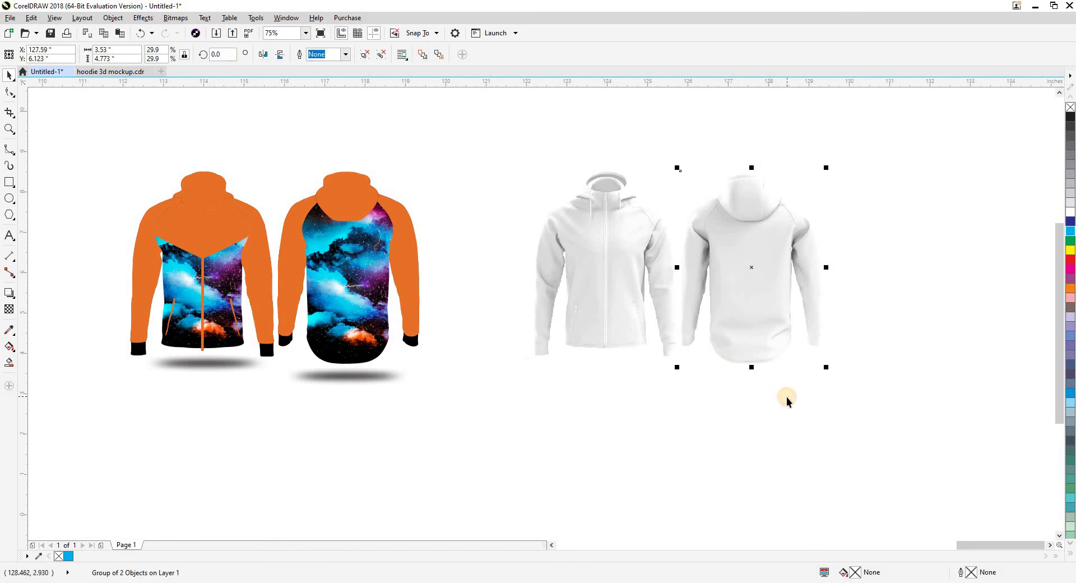
pyautogui.hotkey('ctrl', 'u')
pyautogui.click(787, 398)
pyautogui.click(641, 306)
pyautogui.hotkey('ctrl', 'u')
pyautogui.click(704, 407)
# Try moving the back jacket's shading bitmaps another 10 inches right one at a time, and undo the last move
pyautogui.moveTo(674, 408); pyautogui.dragTo(450, 408)
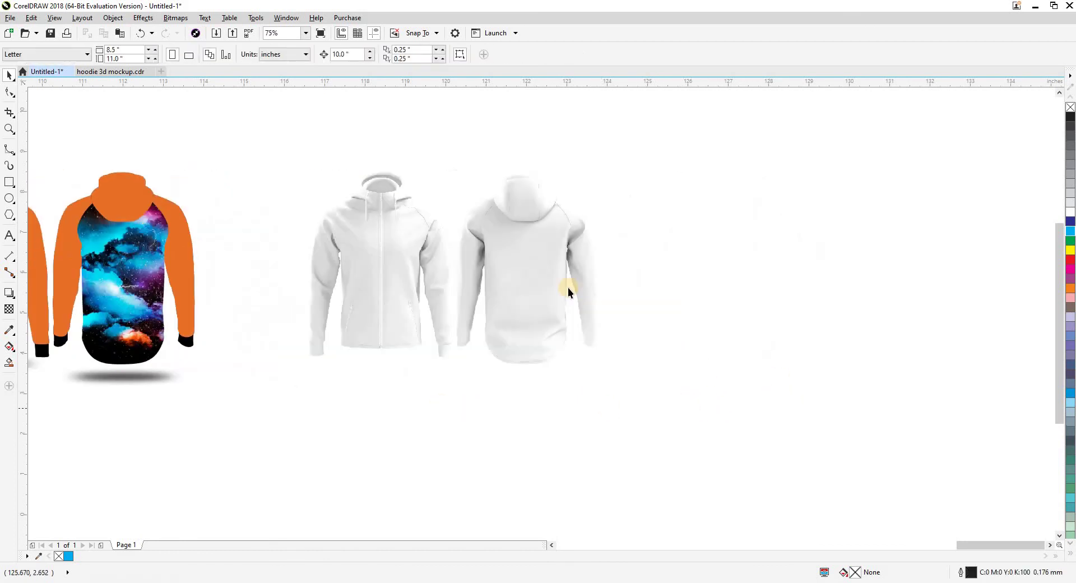
pyautogui.click(559, 282)
pyautogui.press('Right')
pyautogui.click(558, 275)
pyautogui.press('Right')
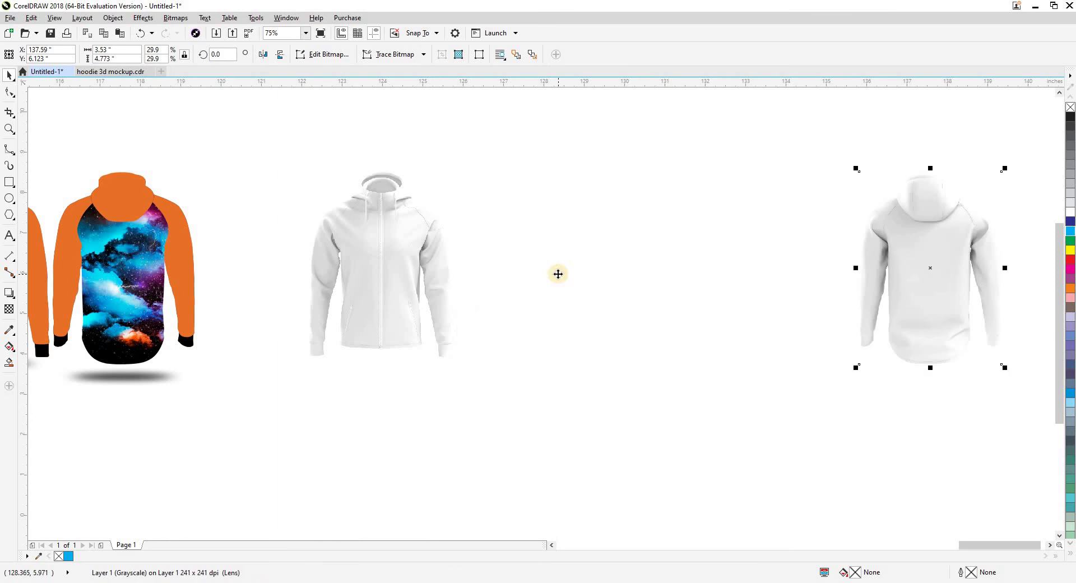
pyautogui.hotkey('ctrl', 'z')
pyautogui.click(404, 254)
pyautogui.click(471, 385)
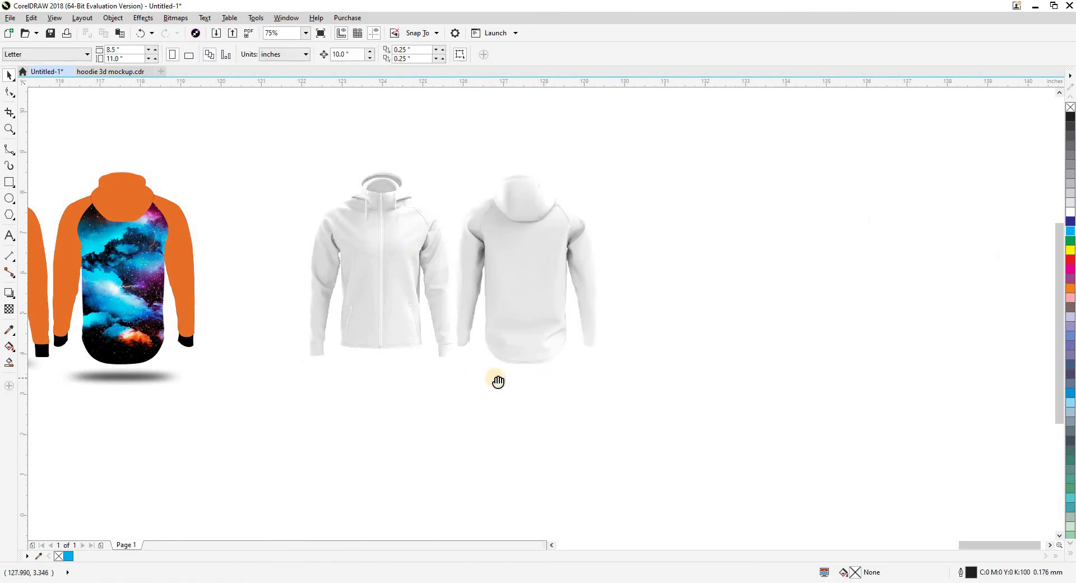
# Set the merge mode of the black back jacket bitmap to Screen with the Transparency tool
pyautogui.hscroll(3, 497, 379)
pyautogui.moveTo(724, 392); pyautogui.dragTo(746, 393)
pyautogui.scroll(-1, 682, 391)
pyautogui.moveTo(437, 386); pyautogui.dragTo(861, 374)
pyautogui.moveTo(392, 360); pyautogui.dragTo(796, 360)
pyautogui.moveTo(424, 360); pyautogui.dragTo(737, 360)
pyautogui.scroll(-1, 738, 361)
pyautogui.moveTo(358, 344); pyautogui.dragTo(730, 312)
pyautogui.press('F2')
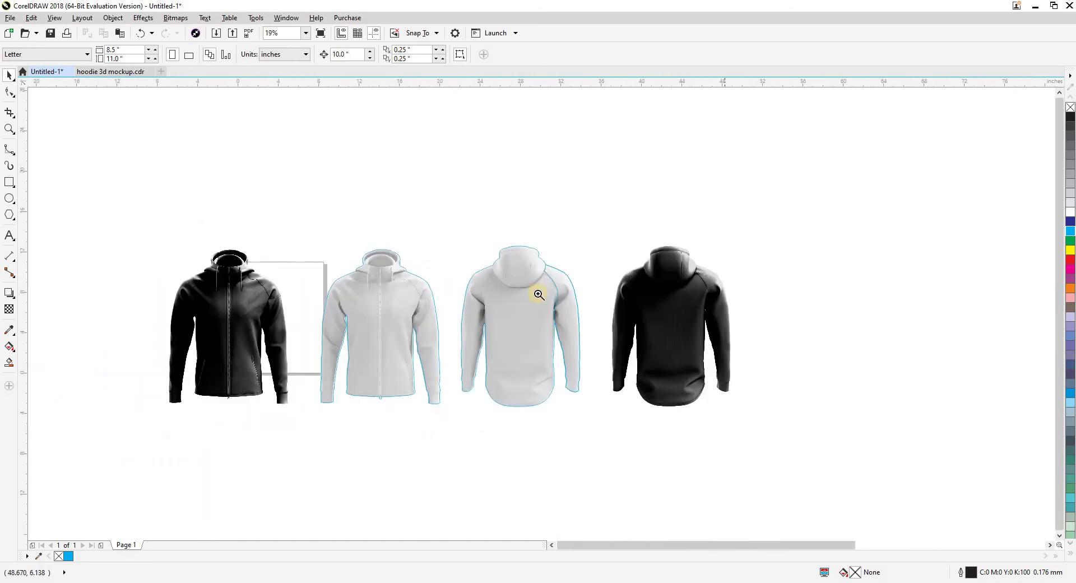
pyautogui.moveTo(427, 223); pyautogui.dragTo(786, 472)
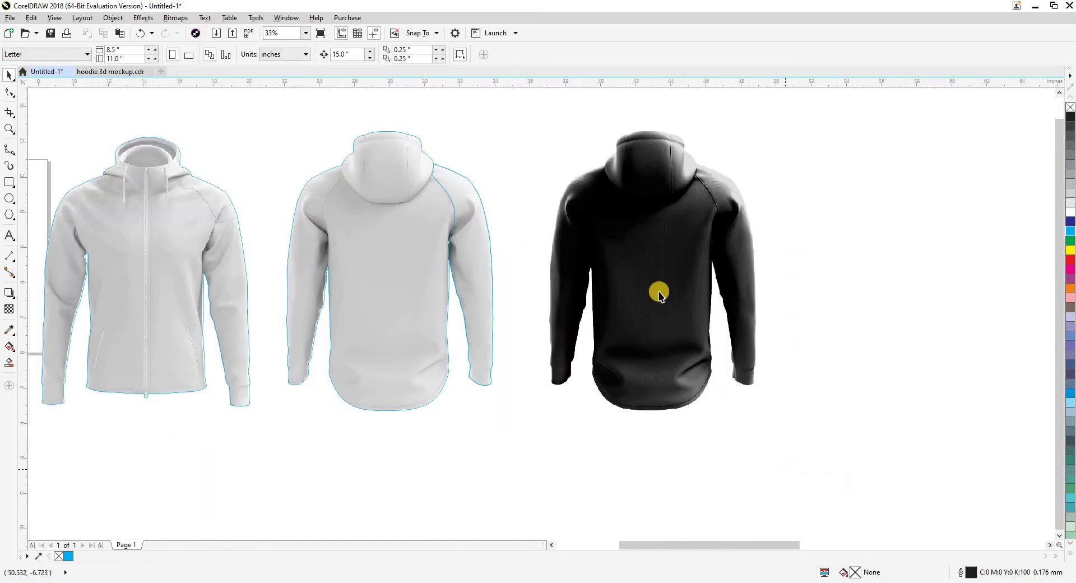
pyautogui.click(649, 253)
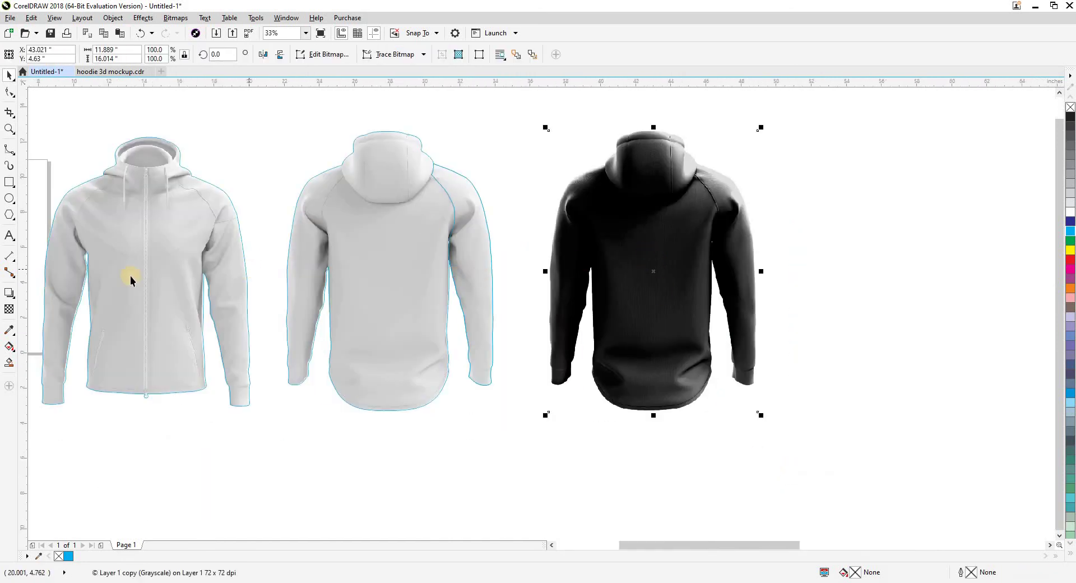
pyautogui.click(9, 309)
pyautogui.click(119, 57)
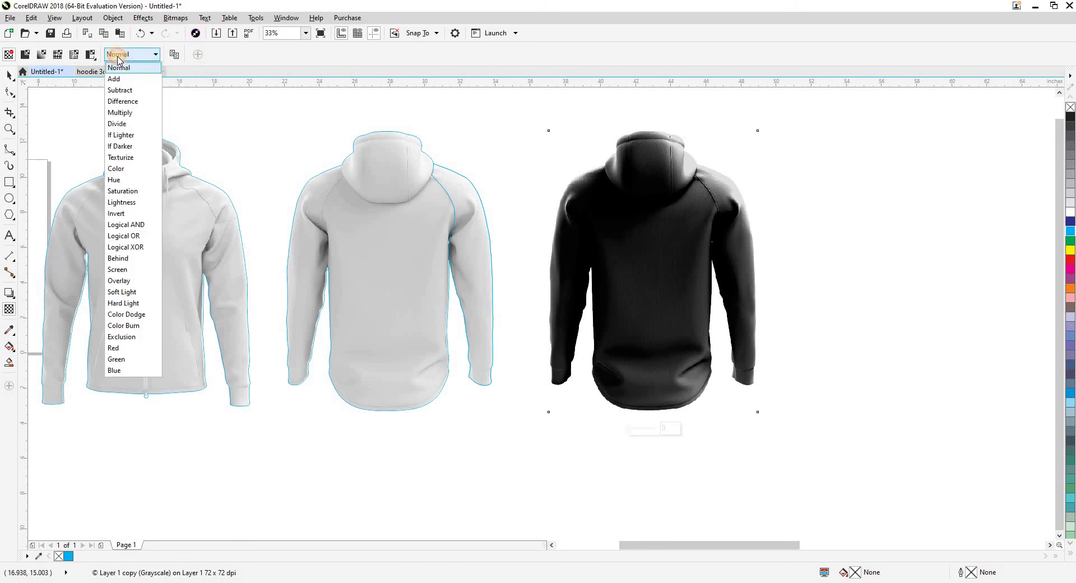
pyautogui.click(118, 269)
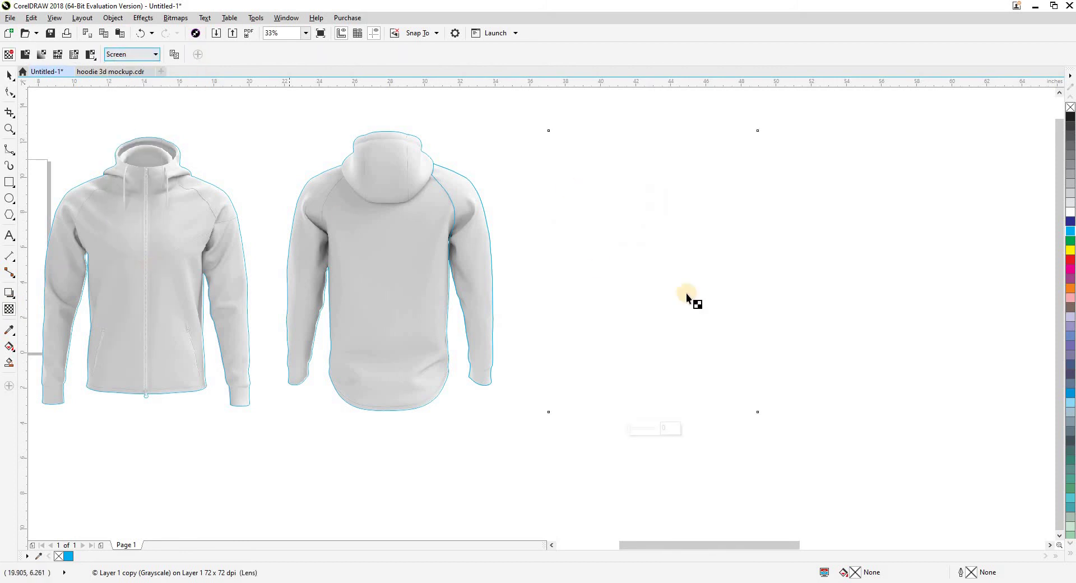
pyautogui.click(9, 76)
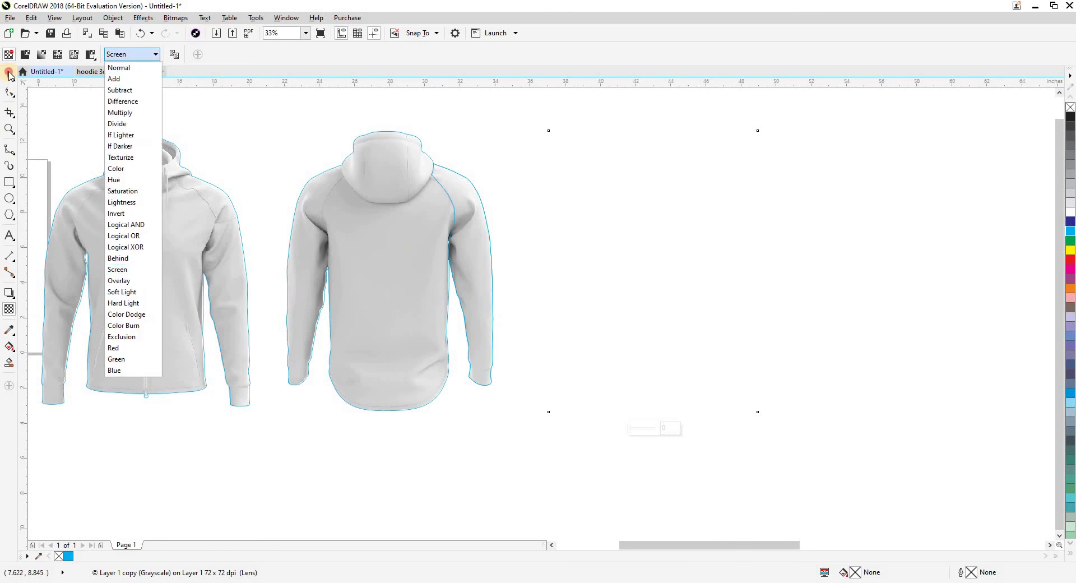
pyautogui.click(9, 76)
# Move the cyan back outline and its sleeve shape 15 inches left, clear of the white back jacket bitmap
pyautogui.click(391, 220)
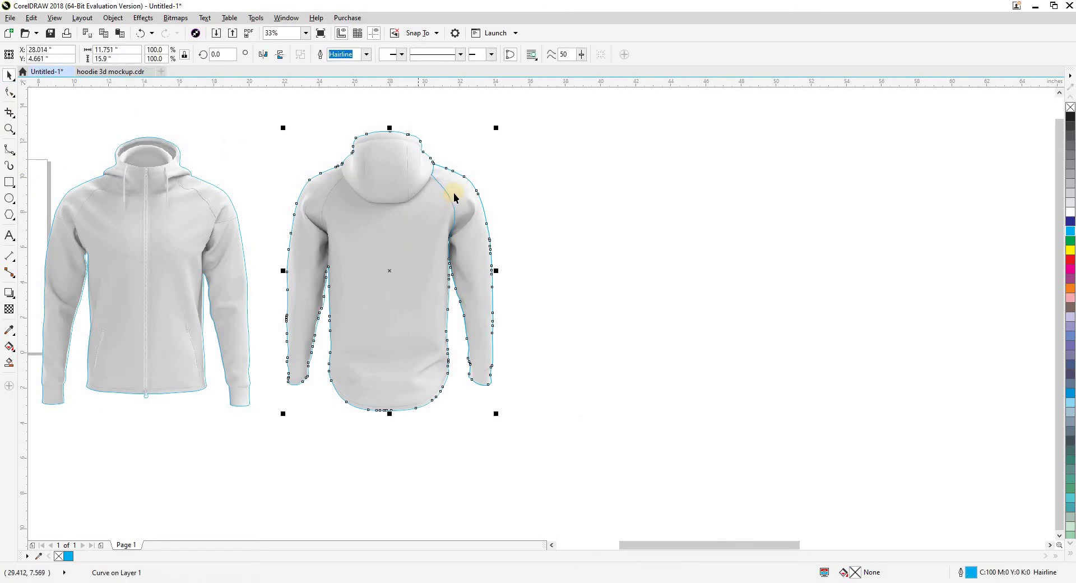
pyautogui.moveTo(454, 203); pyautogui.dragTo(188, 203)
pyautogui.moveTo(413, 230); pyautogui.dragTo(415, 188)
pyautogui.hotkey('ctrl', 'z')
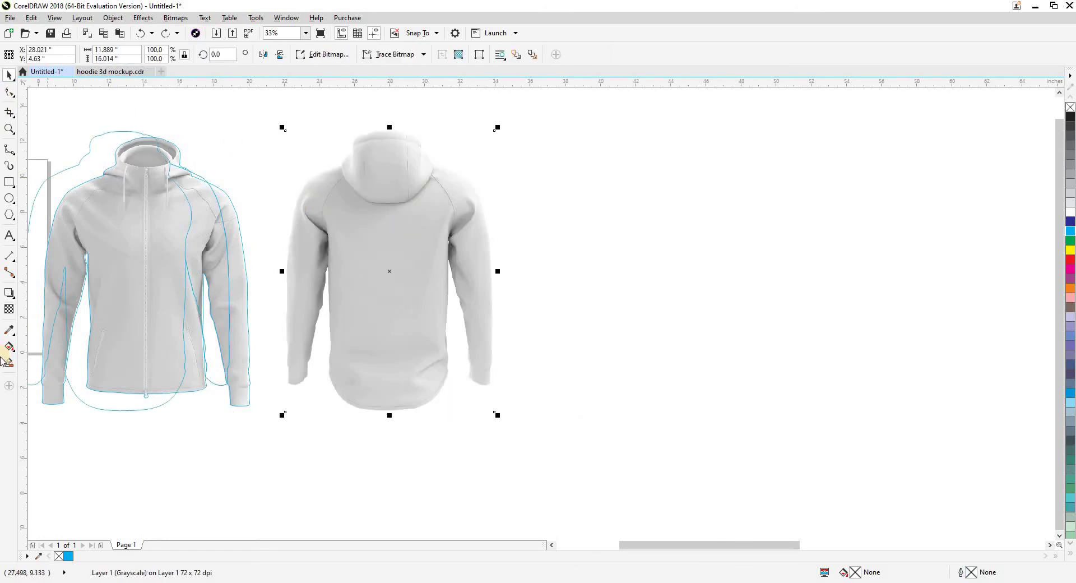
pyautogui.click(9, 309)
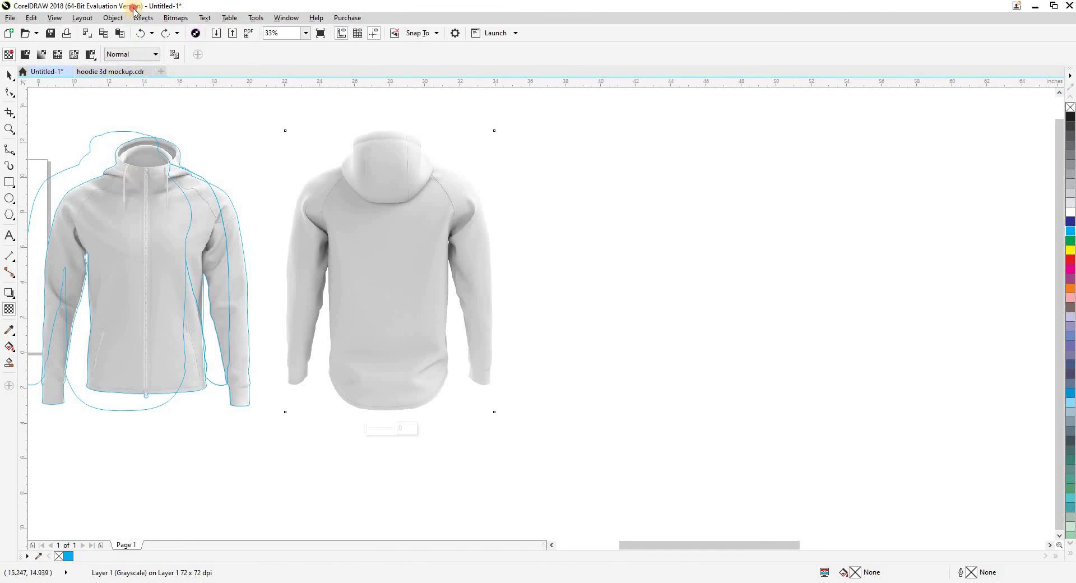
pyautogui.click(9, 76)
pyautogui.hotkey('ctrl', 'z')
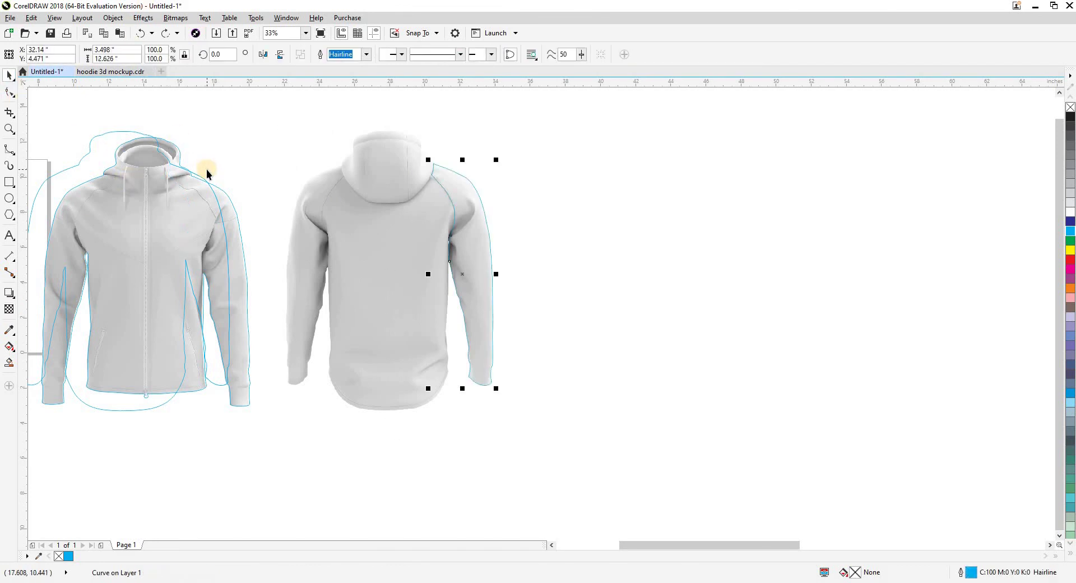
pyautogui.hotkey('ctrl', 'shift', 'z')
pyautogui.hotkey('ctrl', 'shift', 'z')
# Set the merge mode of the white back jacket bitmap to Subtract with the Transparency tool
pyautogui.click(385, 171)
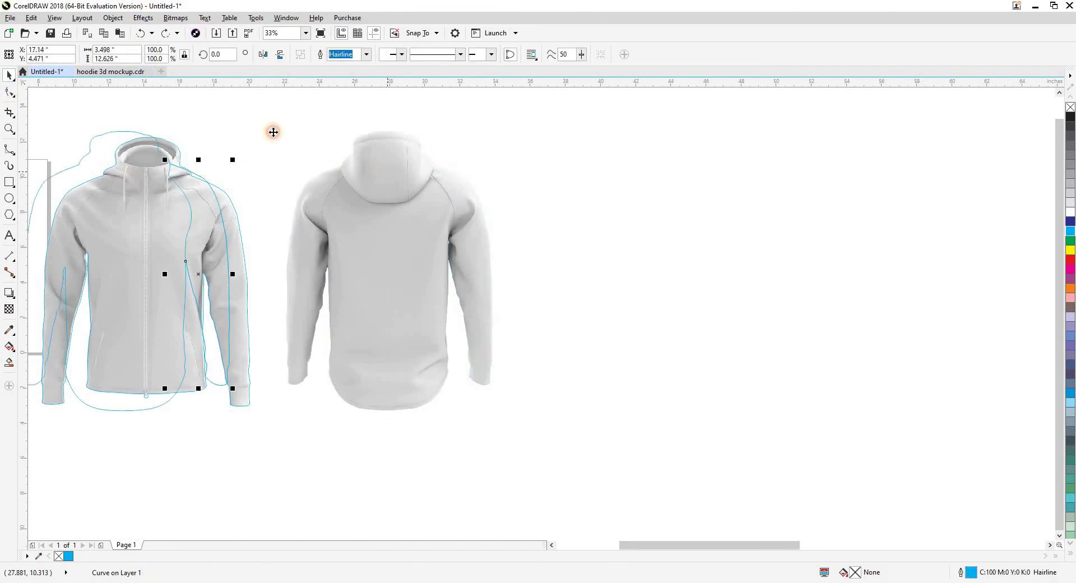
pyautogui.click(12, 309)
pyautogui.click(13, 312)
pyautogui.click(149, 53)
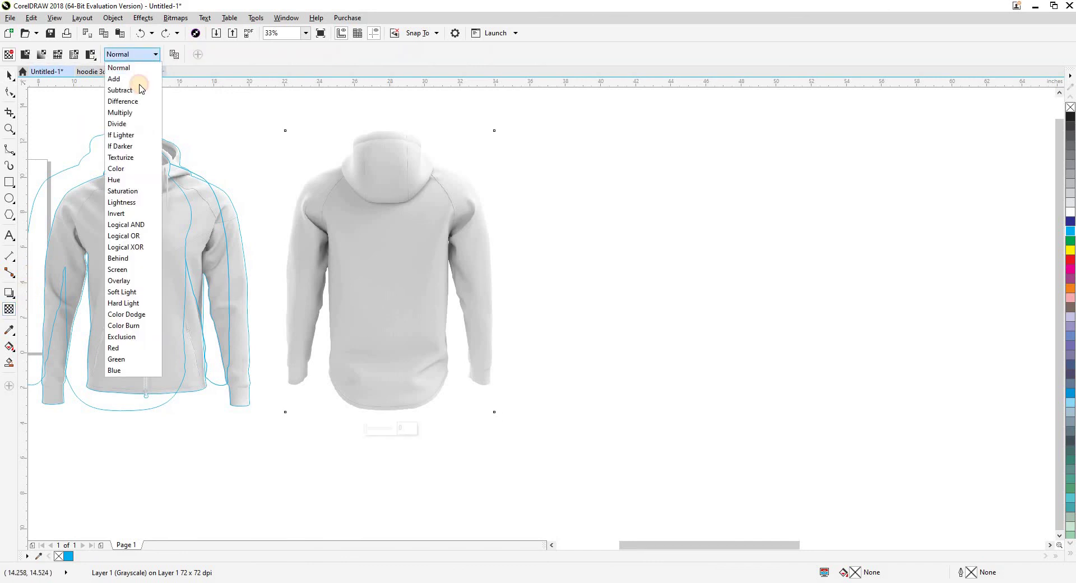
pyautogui.click(121, 89)
pyautogui.click(10, 76)
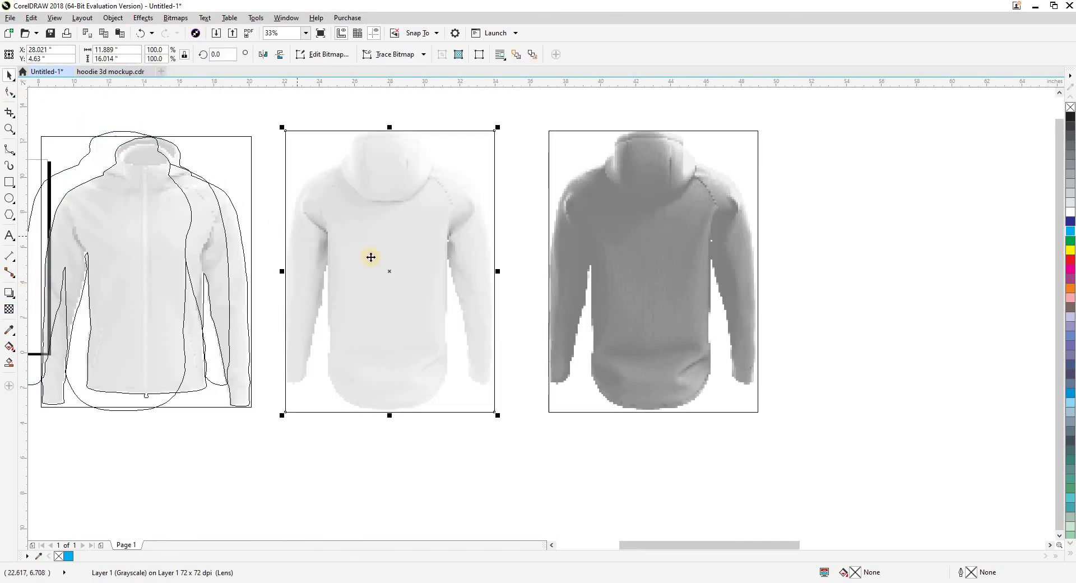
# Check the white and black back jacket bitmaps in wireframe and return to the normal display
pyautogui.click(661, 245)
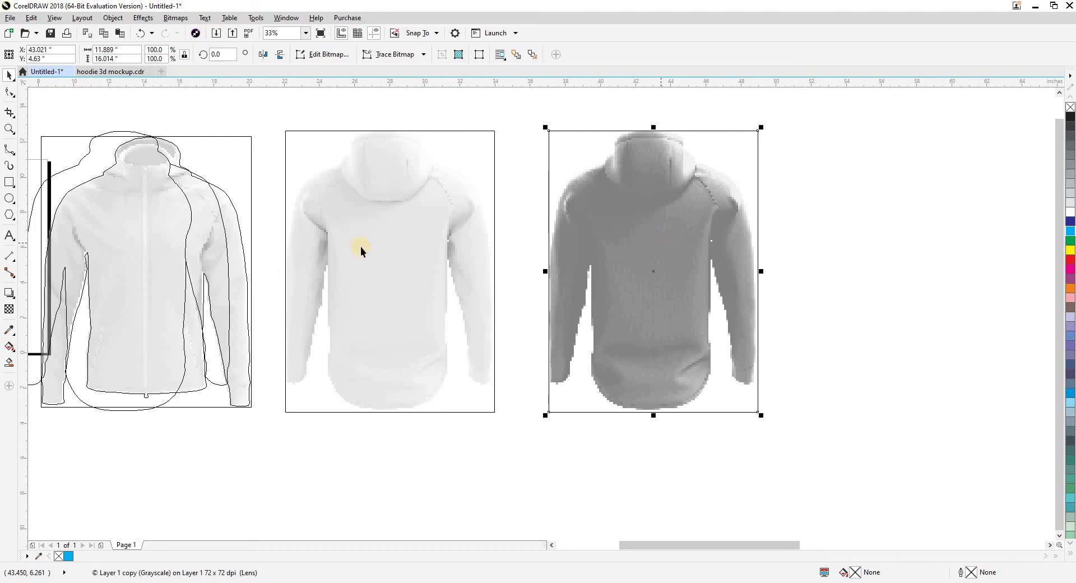
pyautogui.scroll(-1, 361, 247)
pyautogui.press('Delete')
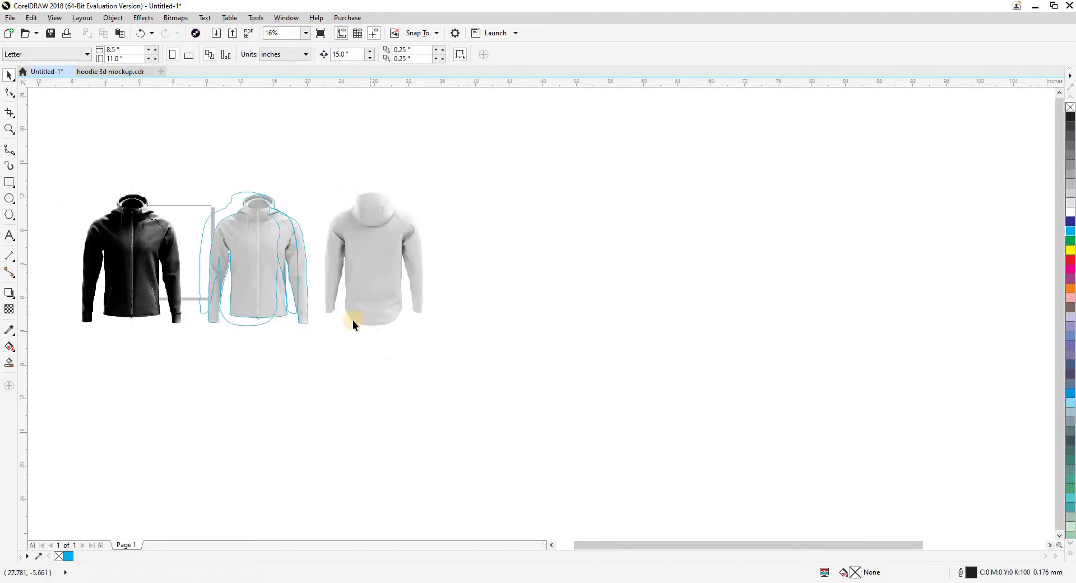
# Set the nudge distance to 10 inches and move the white front shading left onto the orange front jacket
pyautogui.scroll(-2, 352, 320)
pyautogui.moveTo(308, 342); pyautogui.dragTo(224, 342)
pyautogui.press('z')
pyautogui.moveTo(446, 290); pyautogui.dragTo(475, 323)
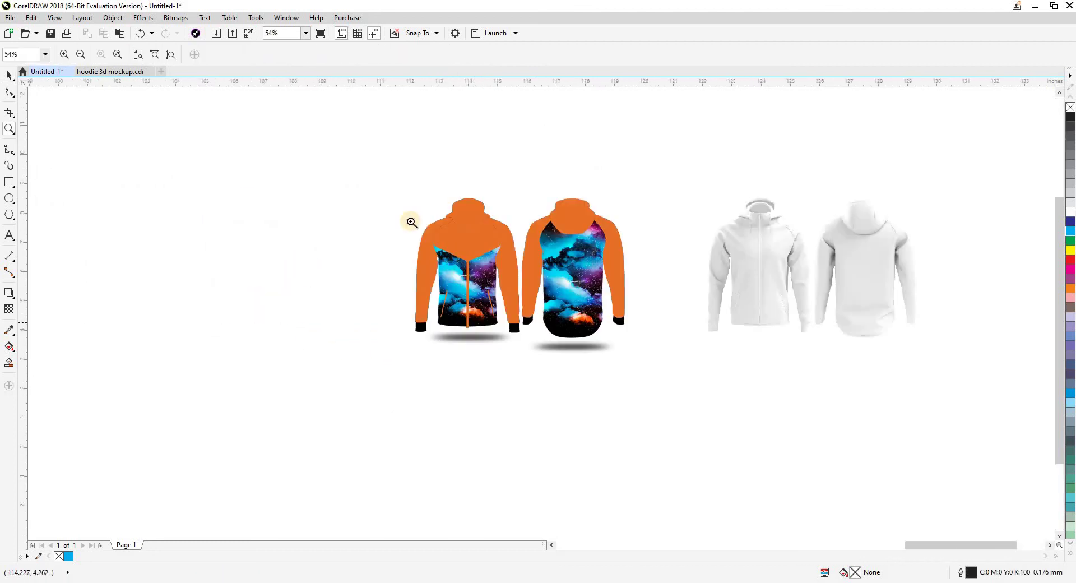
pyautogui.moveTo(384, 180); pyautogui.dragTo(664, 368)
pyautogui.press('space')
pyautogui.scroll(-1, 374, 328)
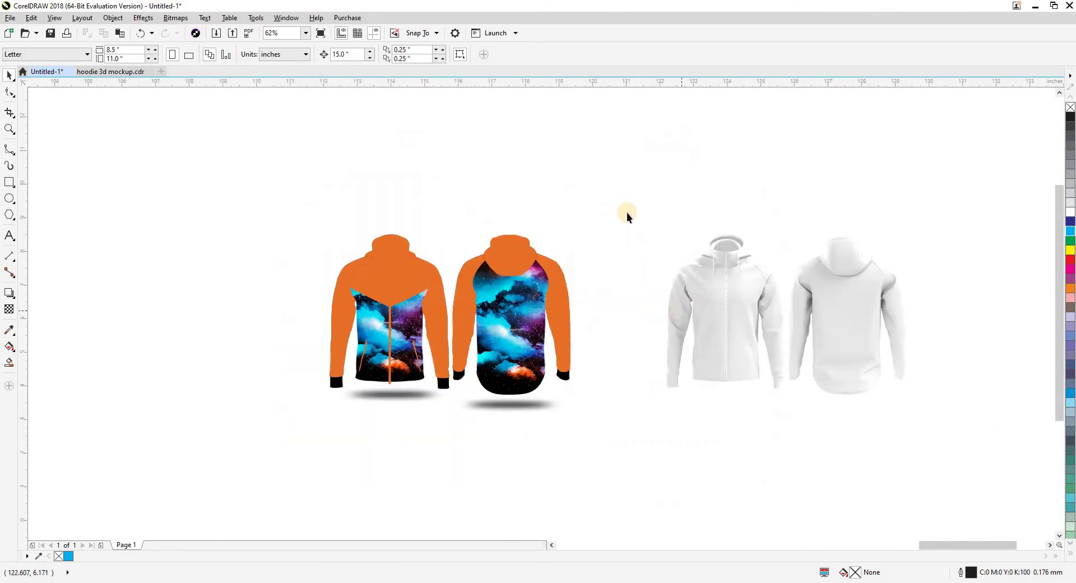
pyautogui.moveTo(627, 213); pyautogui.dragTo(790, 421)
pyautogui.press('Left')
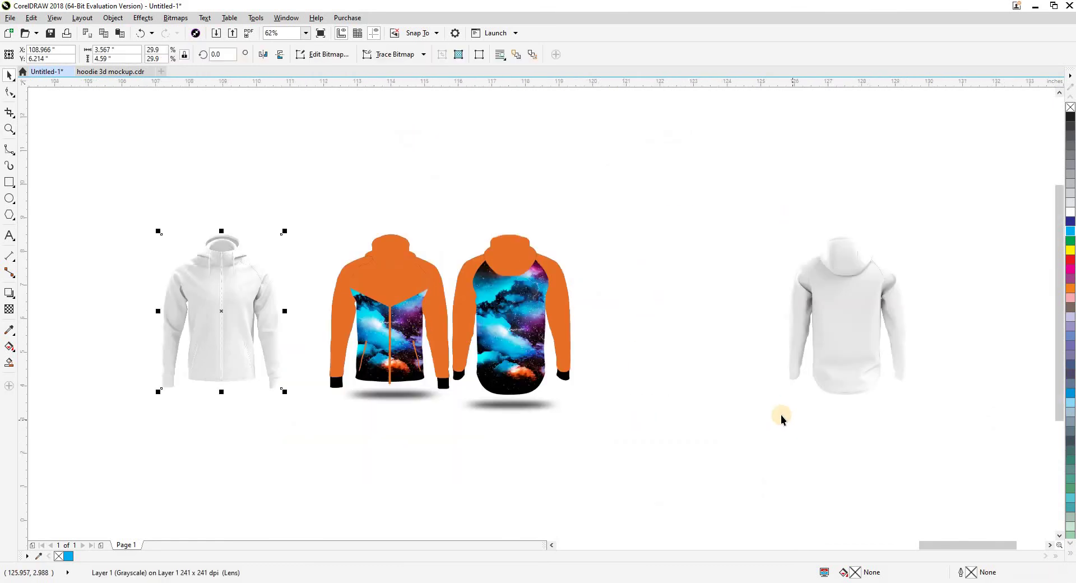
pyautogui.hotkey('ctrl', 'z')
pyautogui.write('n10')
pyautogui.press('Return')
pyautogui.press('Left')
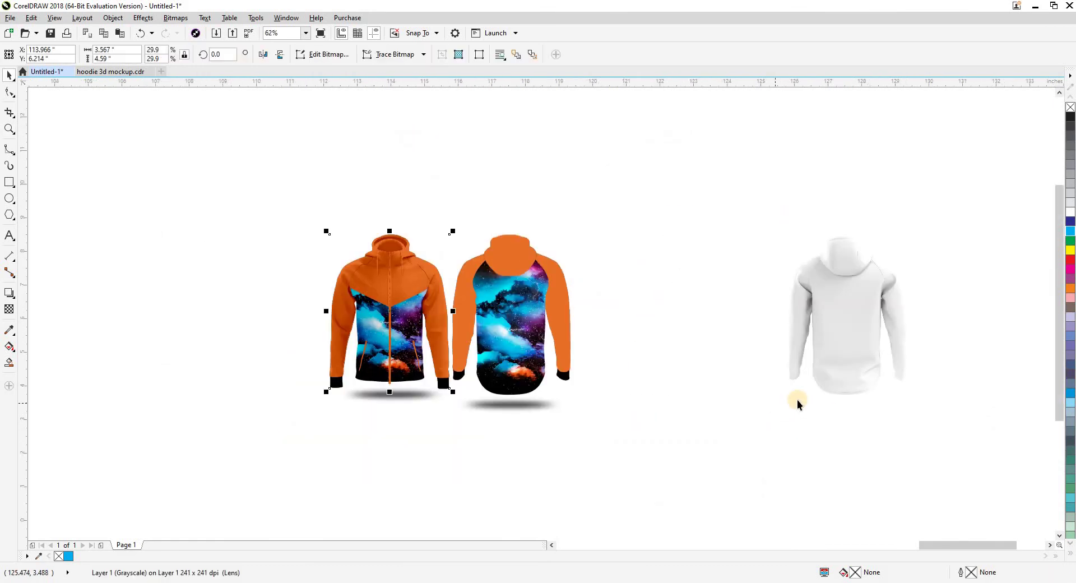
# Move the white back shading 10 inches left onto the orange back jacket
pyautogui.click(839, 348)
pyautogui.press('Left')
pyautogui.click(745, 348)
# Examine the shading on the reassembled front and back of the orange hoodie mockup
pyautogui.press('z')
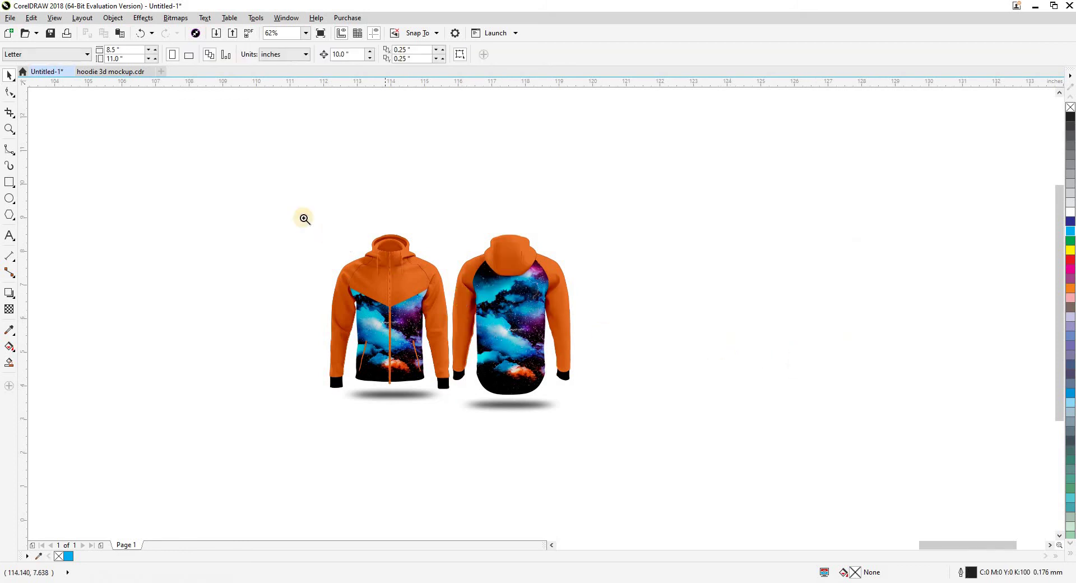
pyautogui.moveTo(299, 214); pyautogui.dragTo(663, 453)
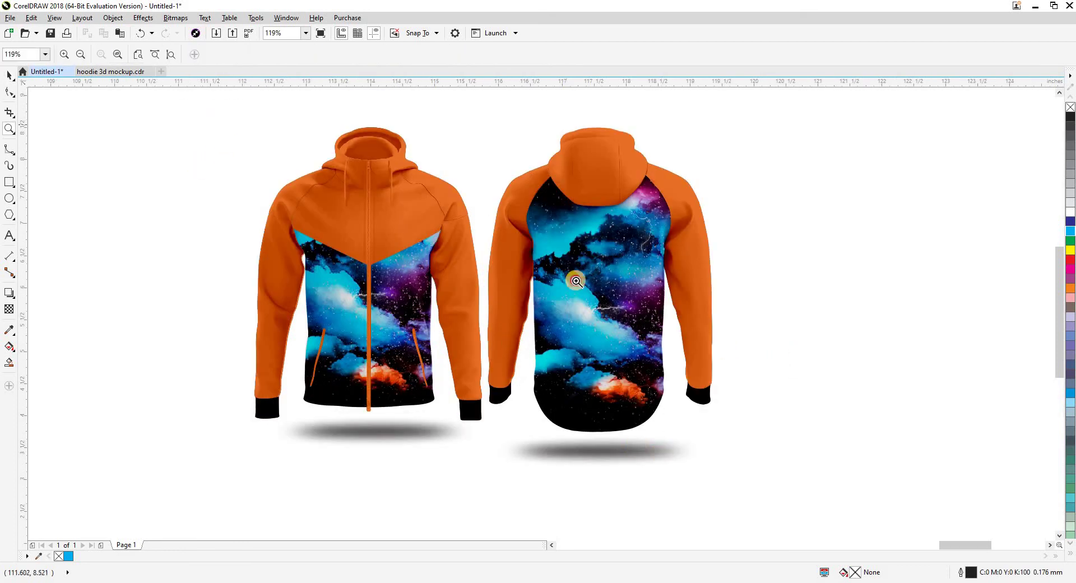
pyautogui.moveTo(778, 456); pyautogui.dragTo(792, 482)
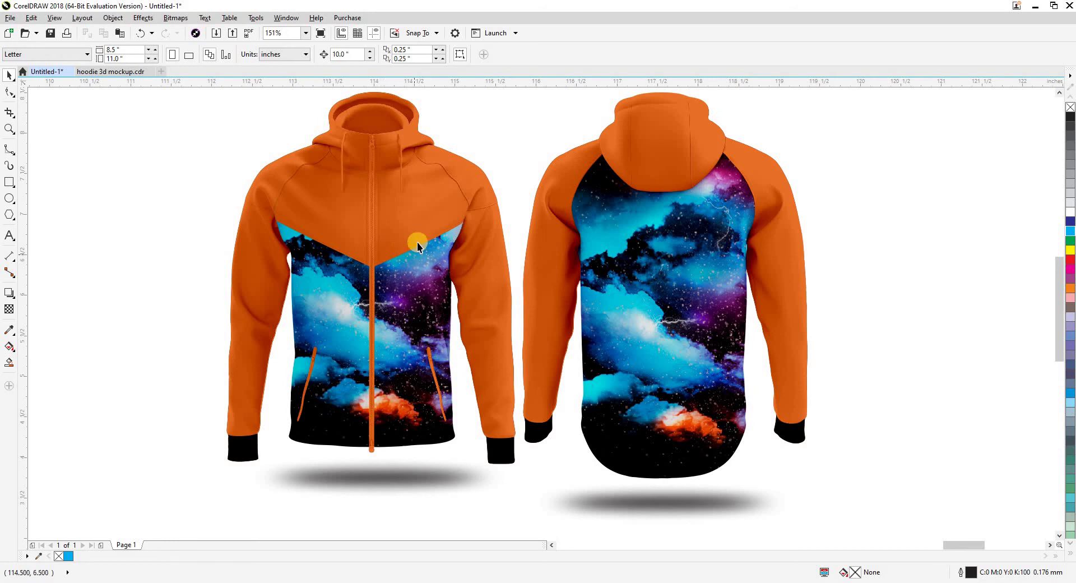
pyautogui.scroll(1, 393, 188)
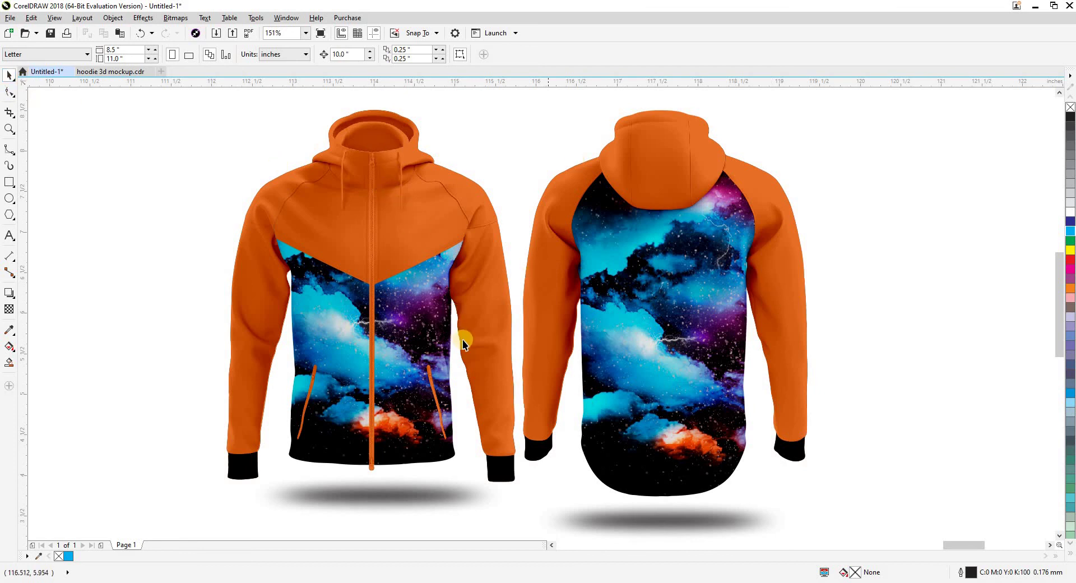
pyautogui.scroll(-2, 464, 340)
pyautogui.scroll(-3, 464, 341)
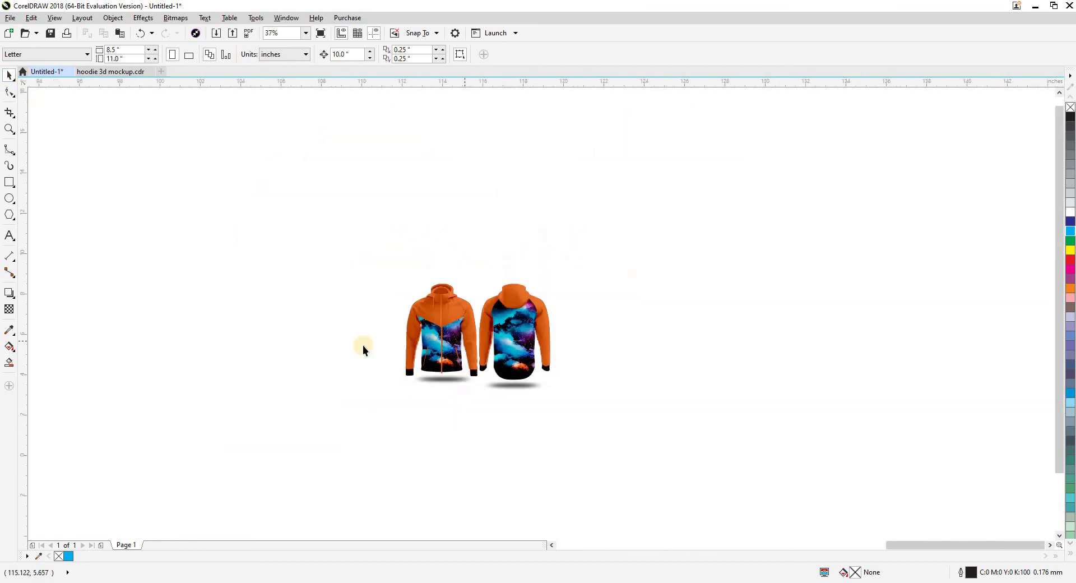
pyautogui.scroll(-3, 667, 322)
pyautogui.scroll(2, 667, 321)
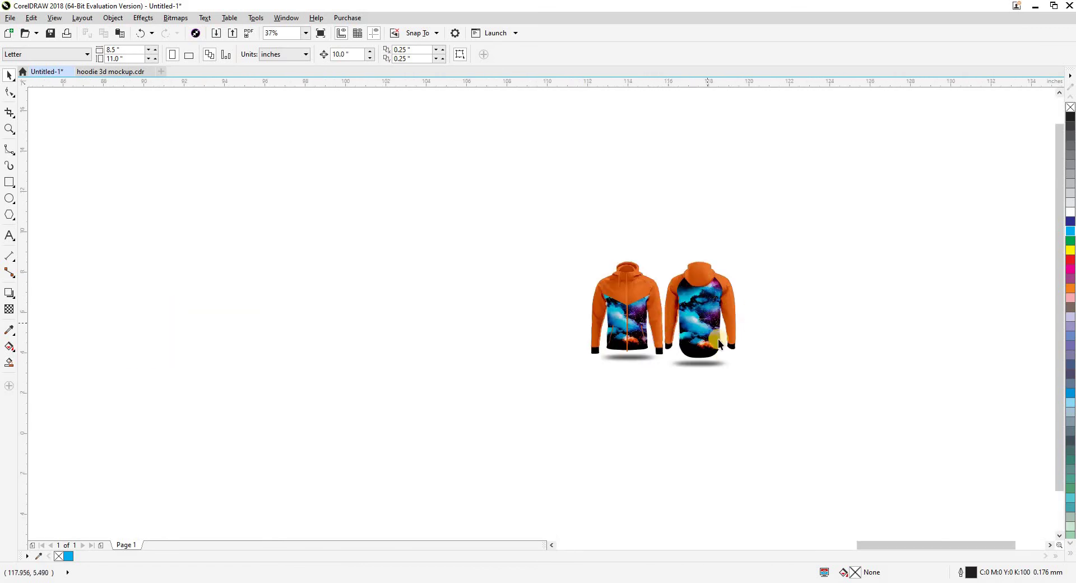
pyautogui.scroll(2, 711, 320)
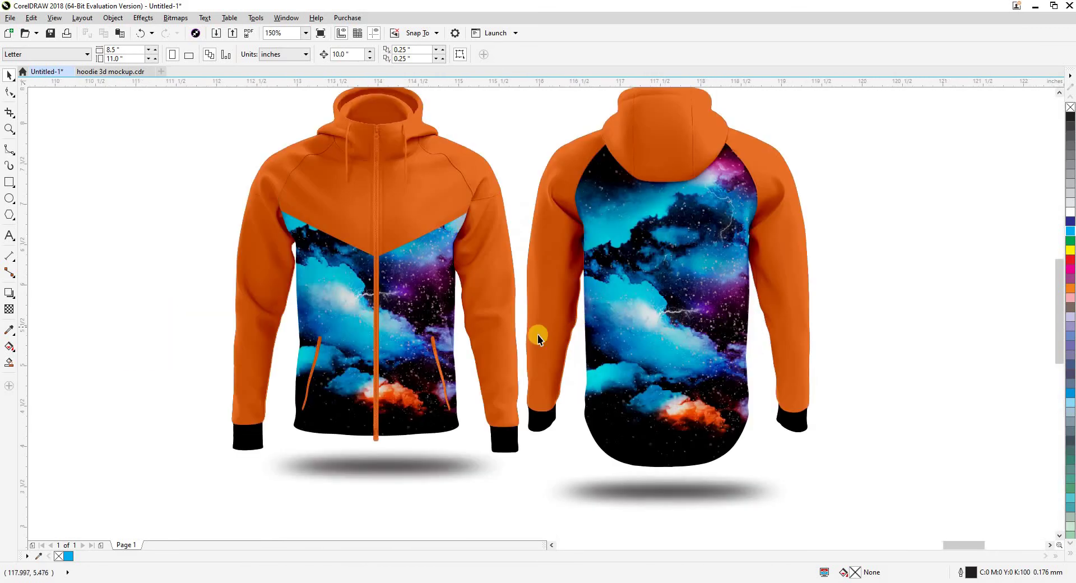
pyautogui.scroll(-1, 521, 328)
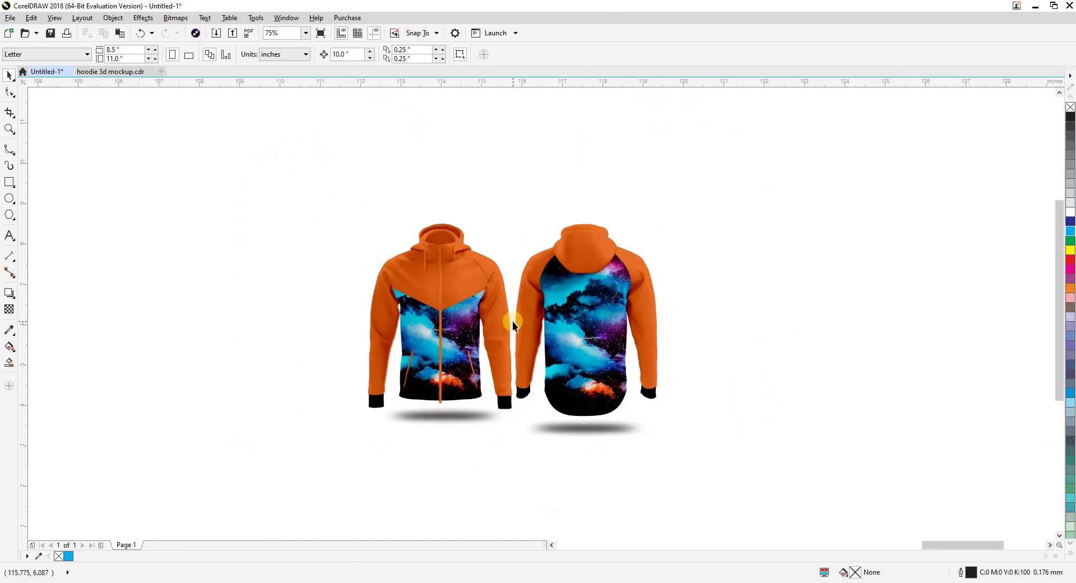
# Add the artistic text "35hoodie" in 24 pt Arial beside the orange front jacket and select it
pyautogui.click(9, 235)
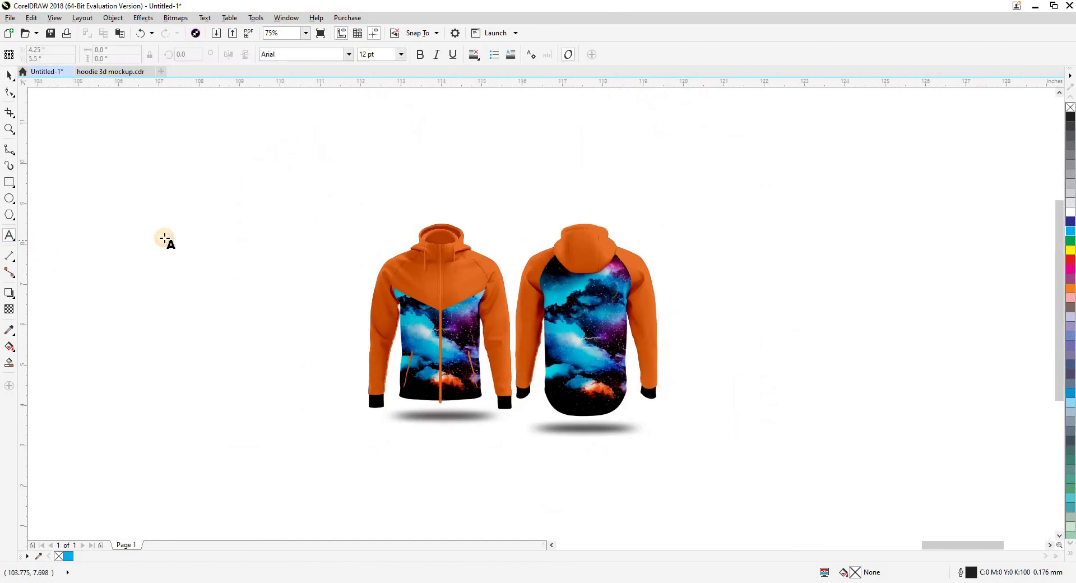
pyautogui.click(255, 227)
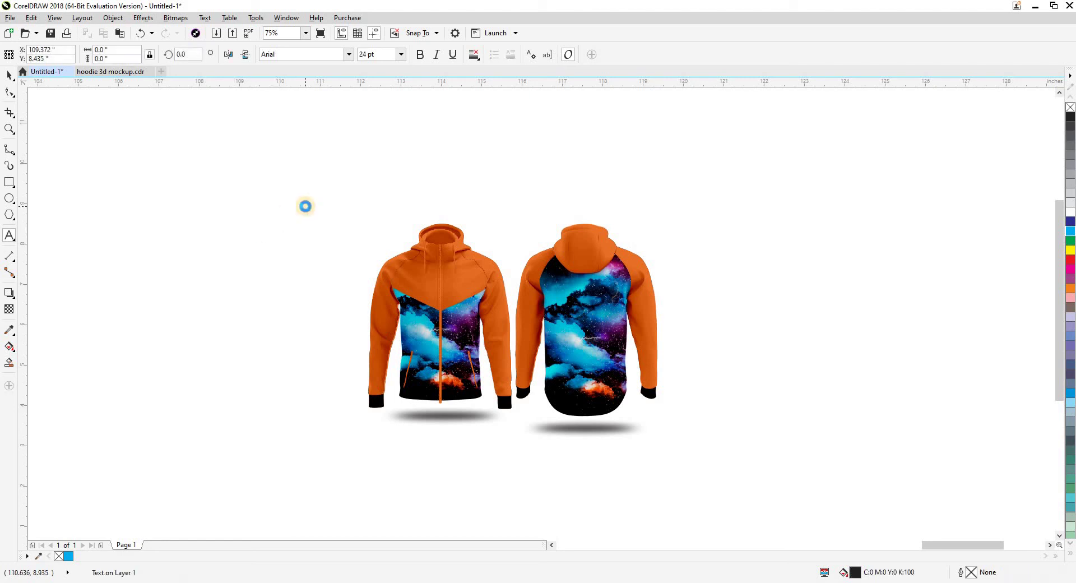
pyautogui.write('35hoodie')
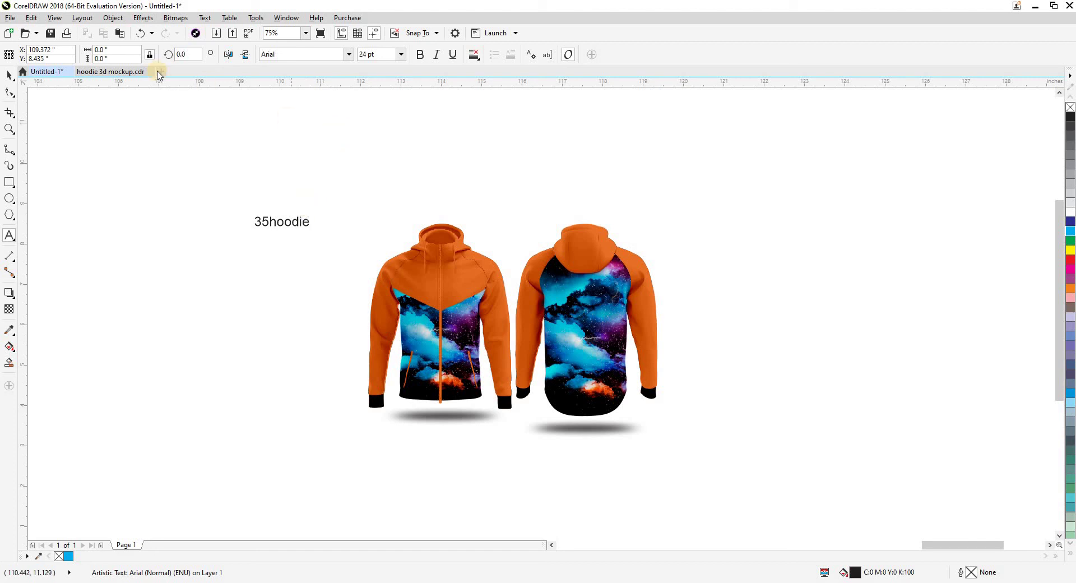
pyautogui.click(8, 77)
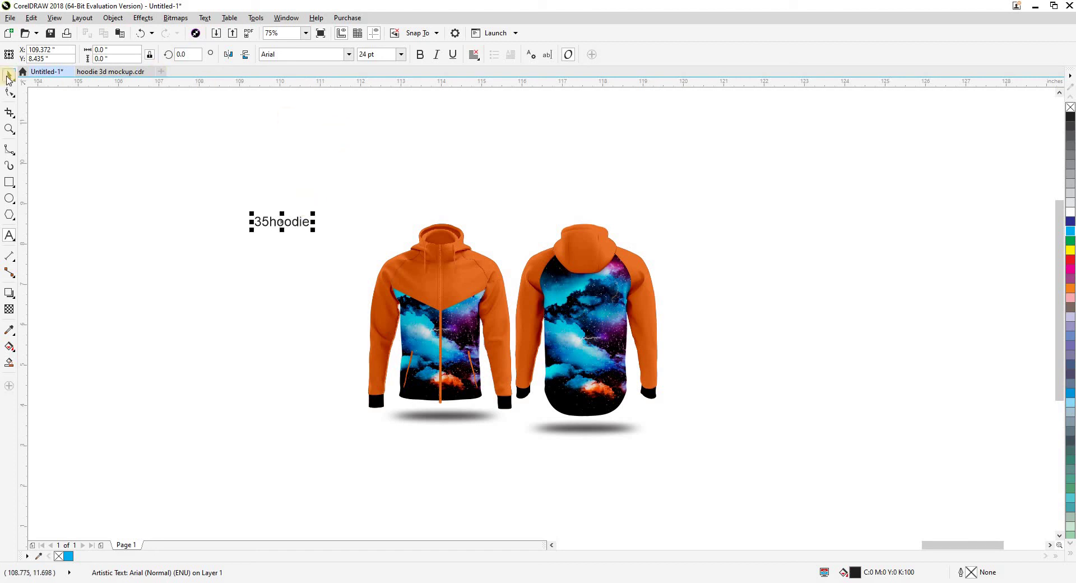
pyautogui.click(185, 155)
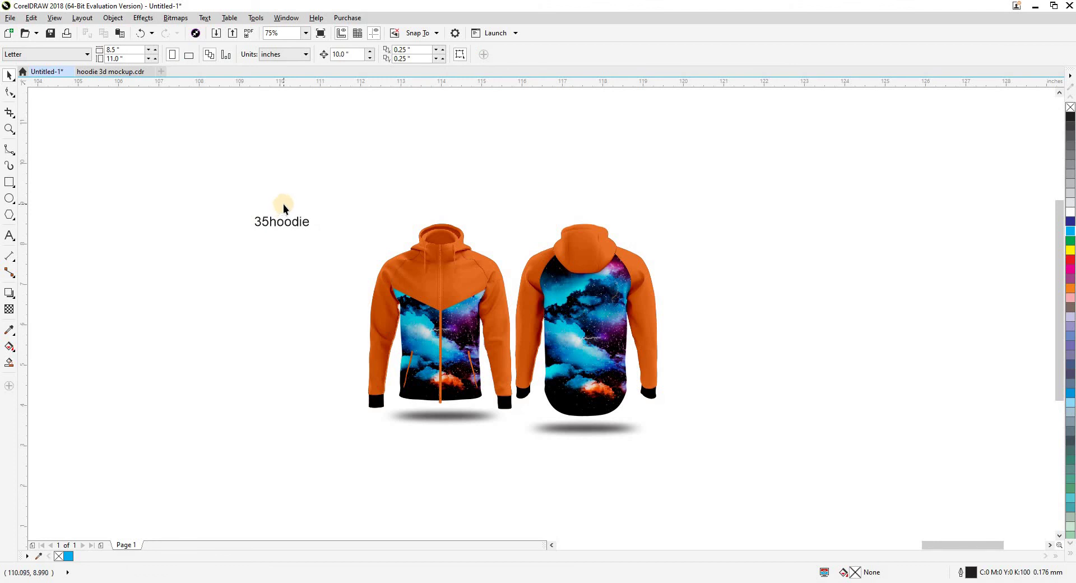
pyautogui.moveTo(241, 198); pyautogui.dragTo(330, 258)
pyautogui.click(263, 224)
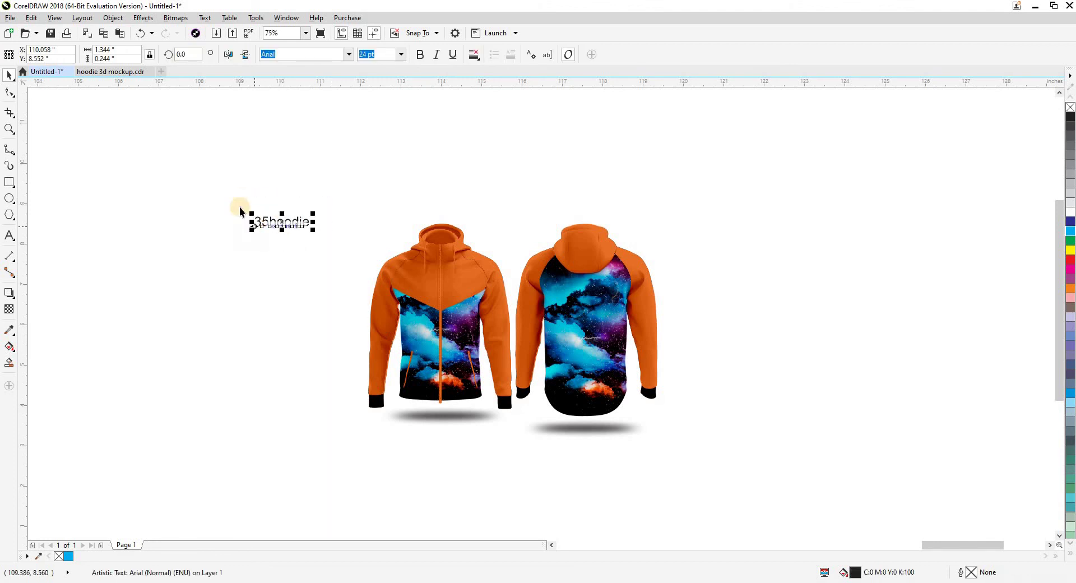